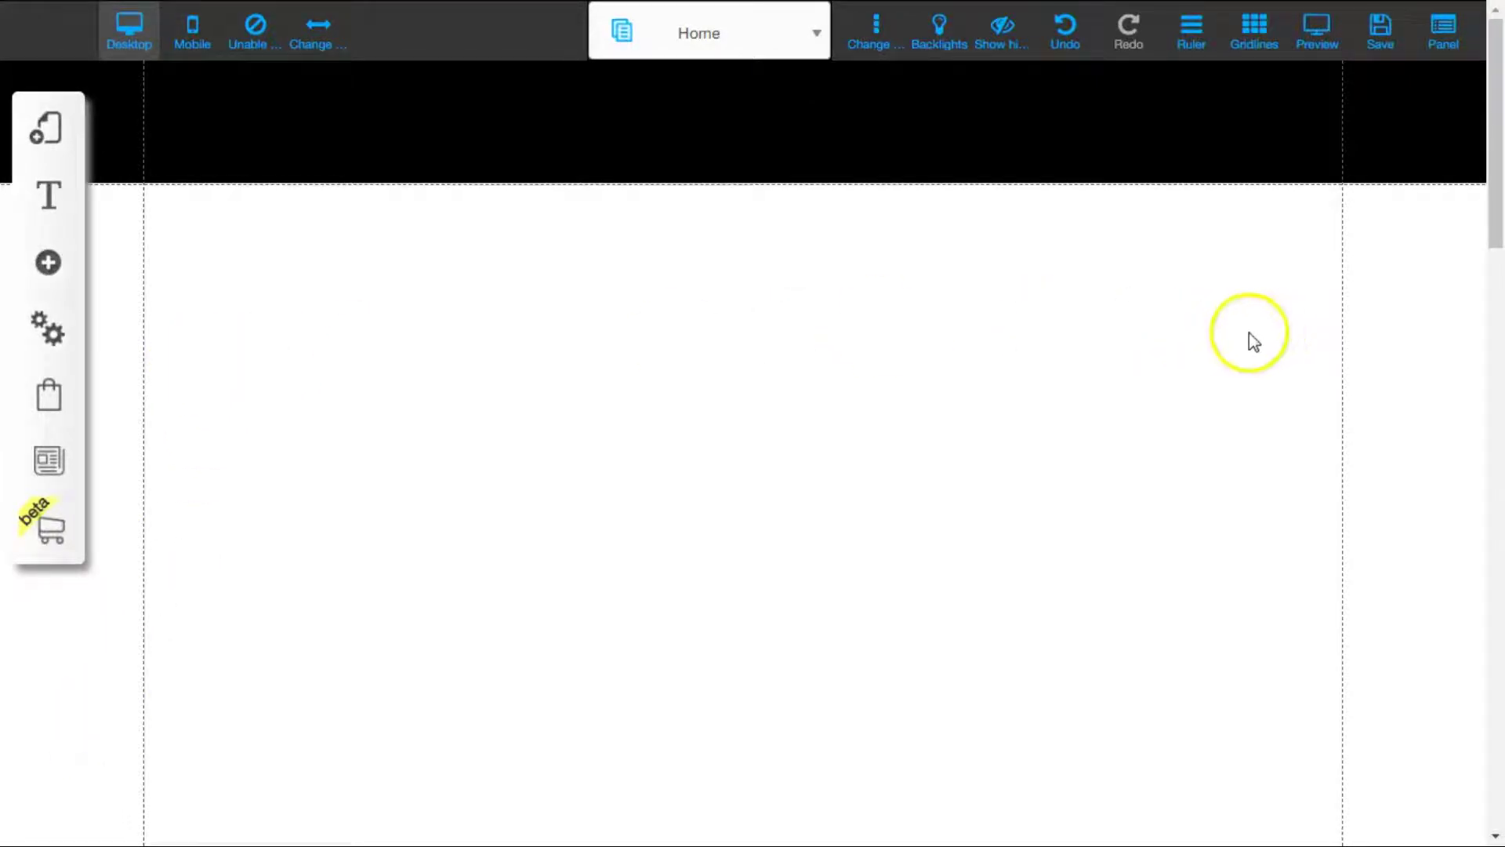
Browse the banner templates across categories such as Parallax Effect, Contact, Price list, Top, Features, Content and List.
{"action": "left_click", "coordinate": [49, 263]}
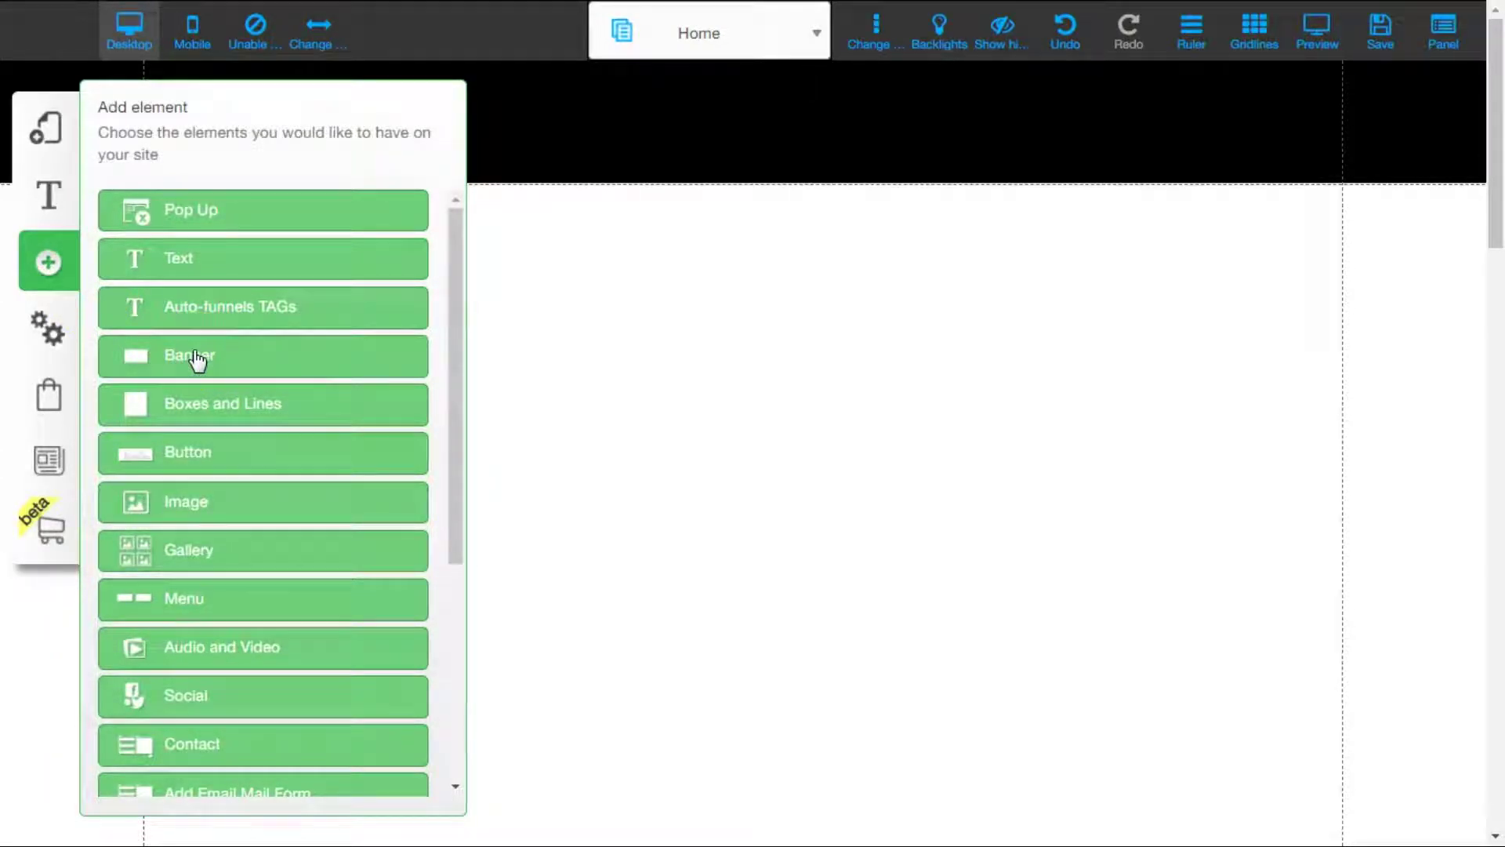
{"action": "left_click", "coordinate": [197, 360]}
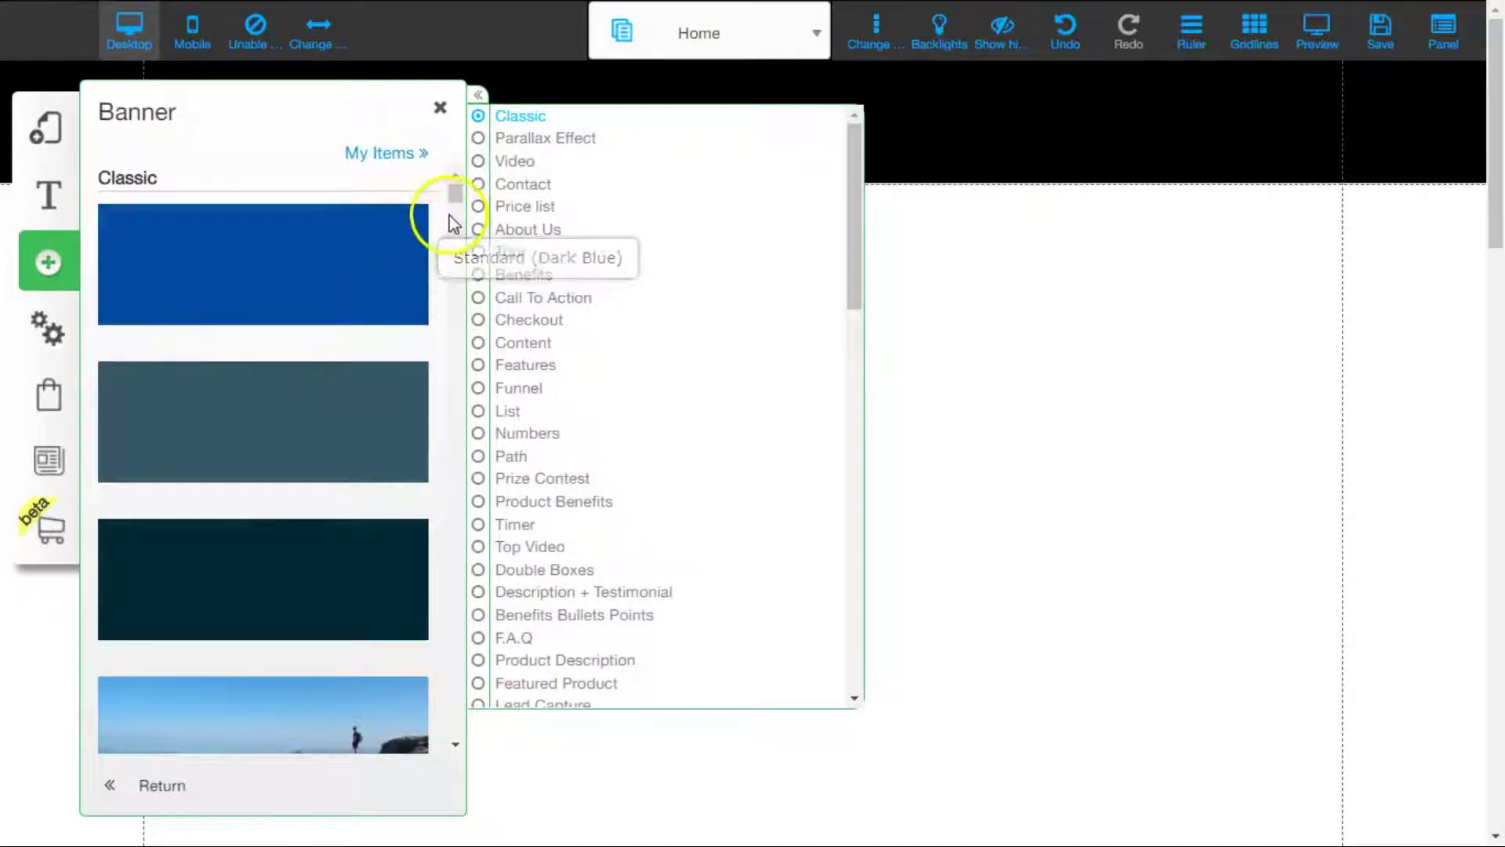
{"action": "mouse_move", "coordinate": [457, 195]}
{"action": "left_mouse_down"}
{"action": "mouse_move", "coordinate": [458, 274]}
{"action": "mouse_move", "coordinate": [457, 190]}
{"action": "left_mouse_up"}
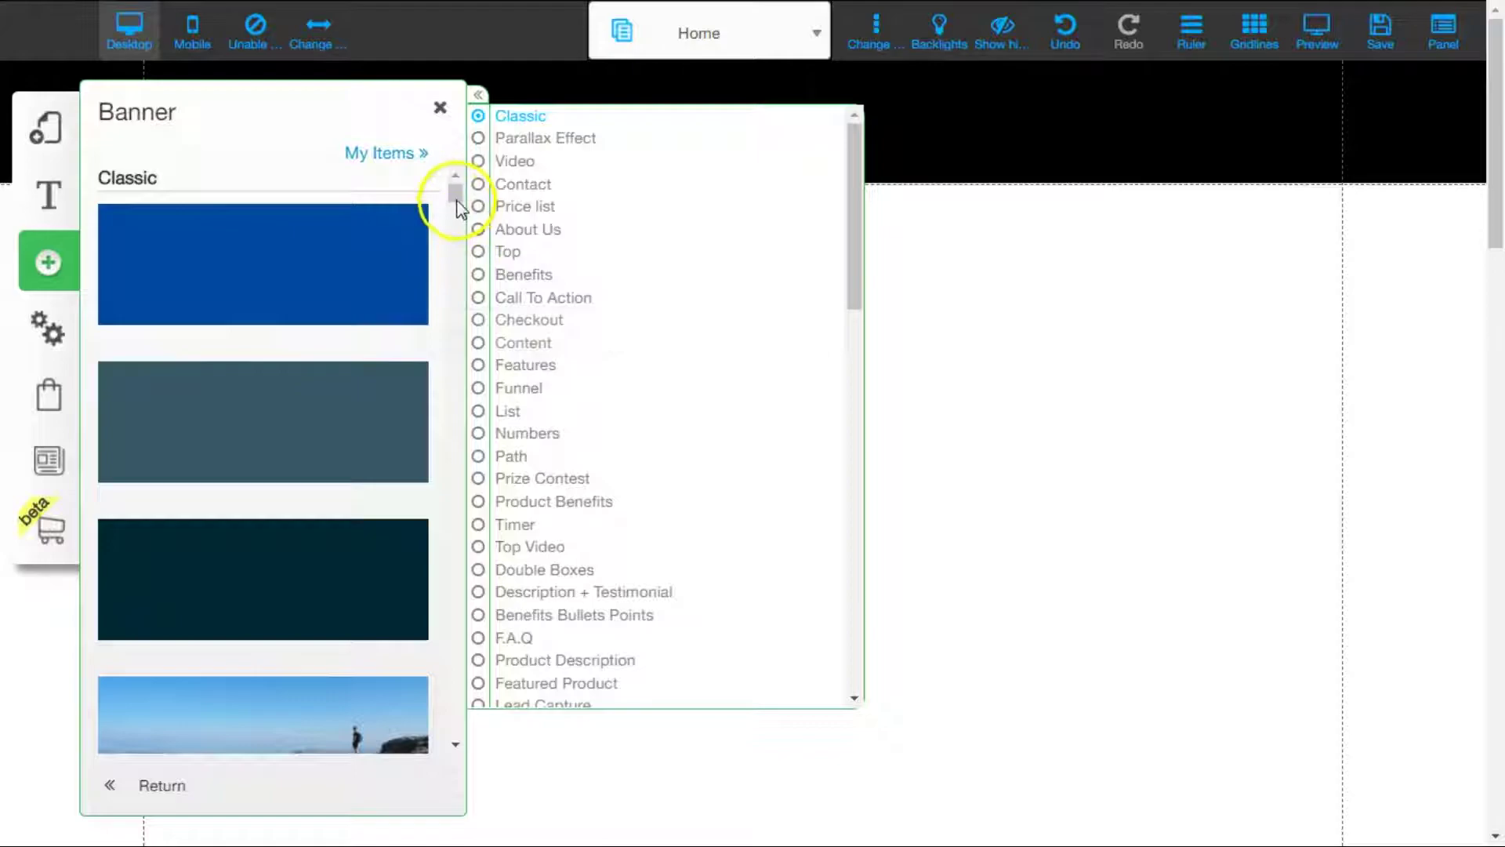
{"action": "left_click_drag", "start_coordinate": [458, 197], "coordinate": [458, 213]}
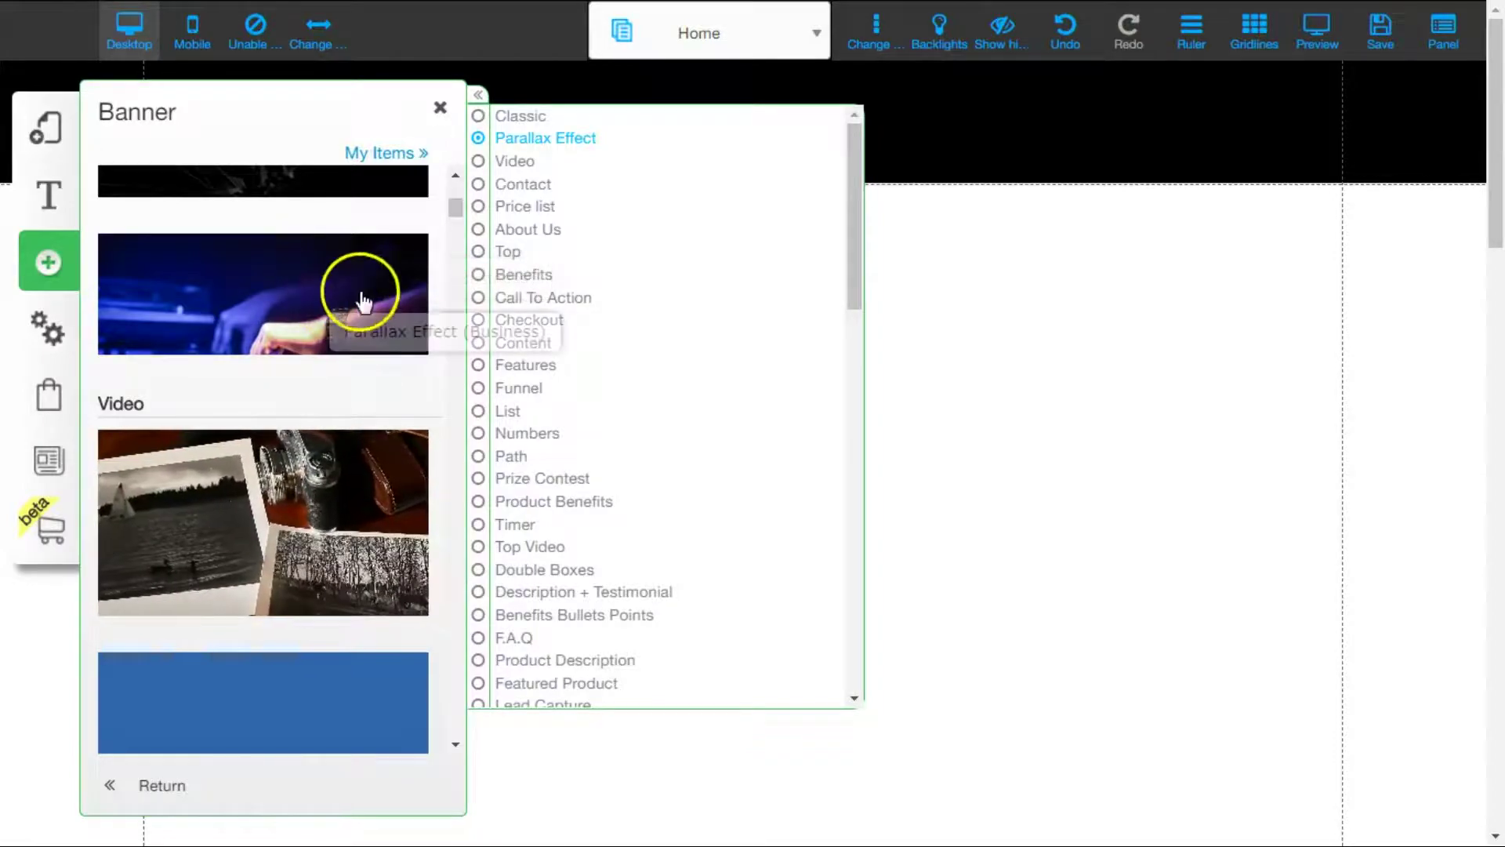
{"action": "left_click_drag", "start_coordinate": [451, 210], "coordinate": [455, 221]}
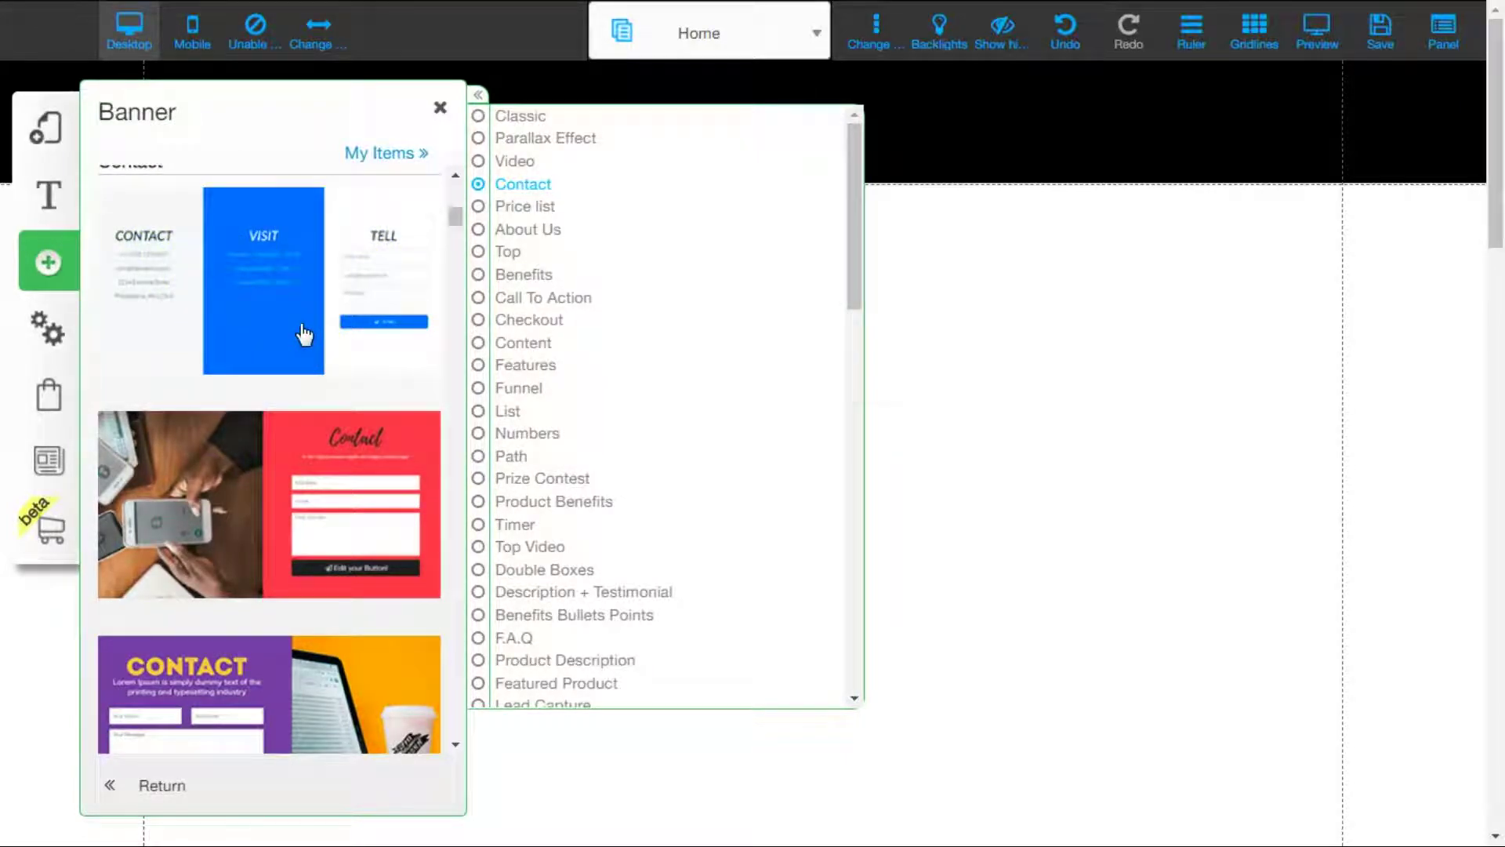
{"action": "left_click", "coordinate": [540, 208]}
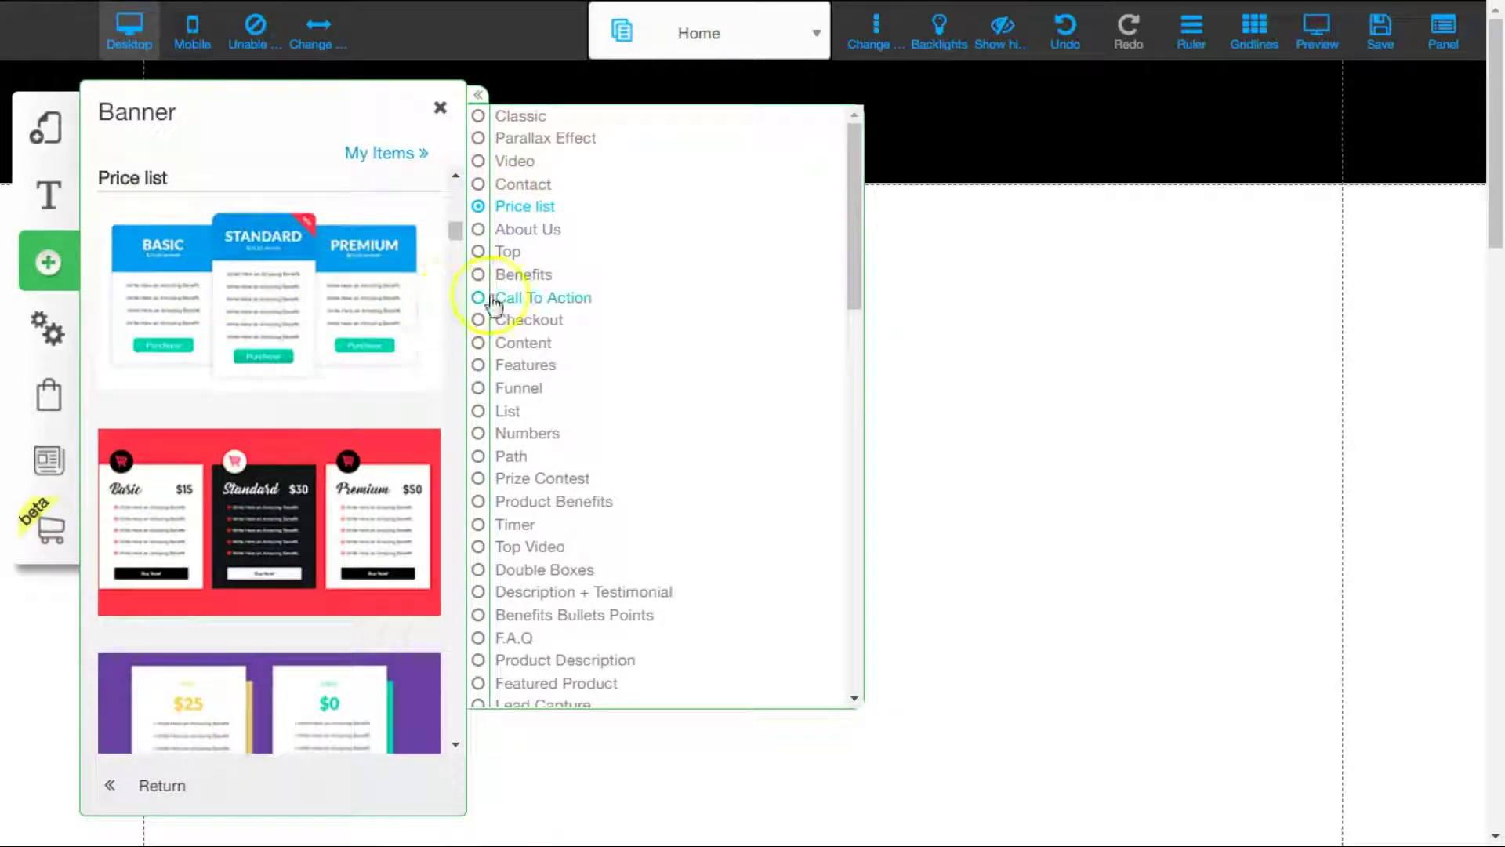
{"action": "left_click", "coordinate": [541, 232]}
{"action": "left_click", "coordinate": [506, 253]}
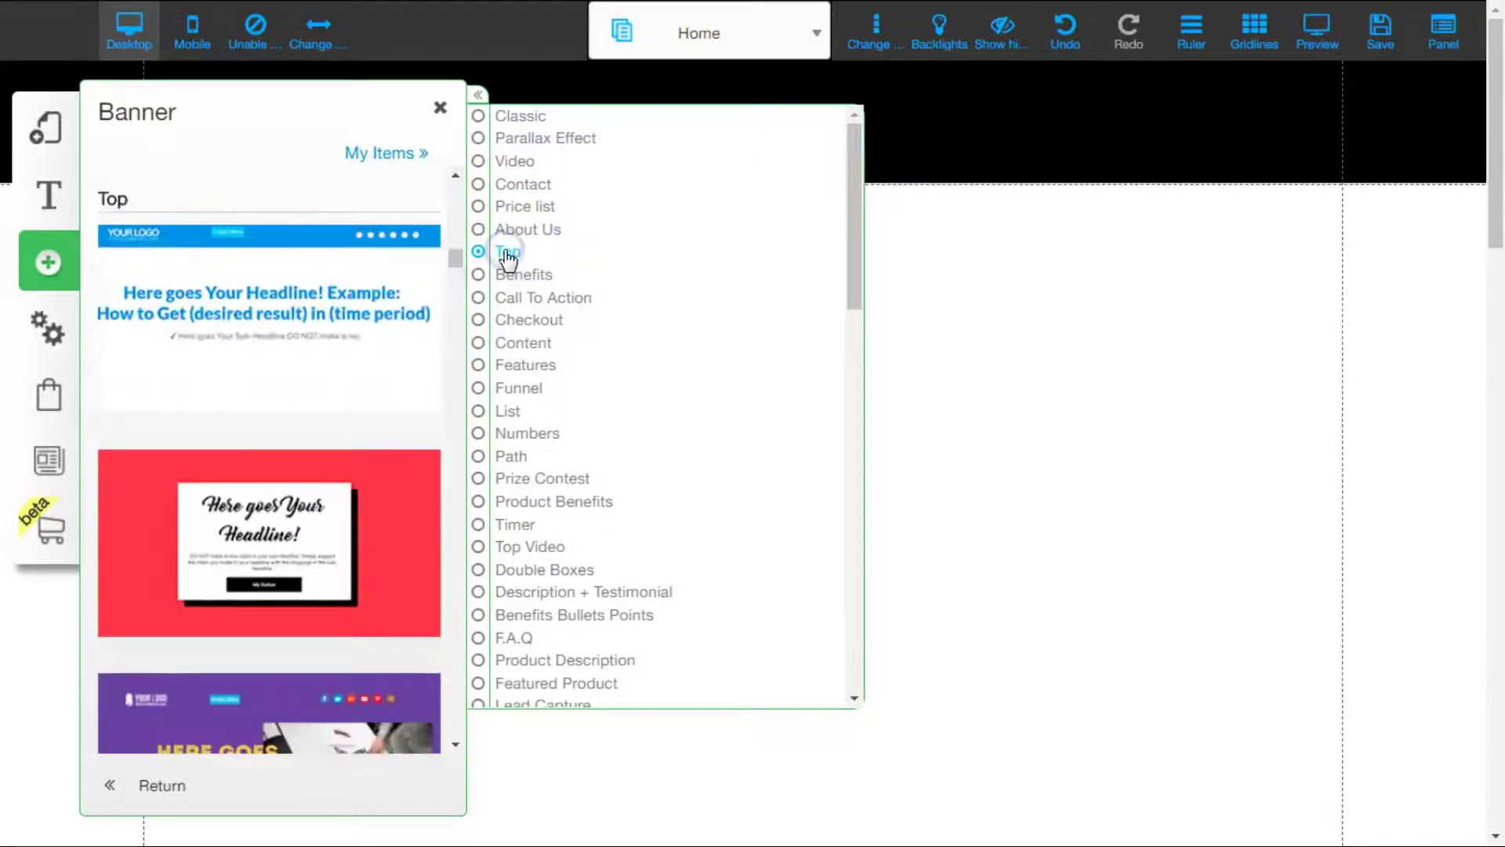
{"action": "left_click", "coordinate": [529, 369]}
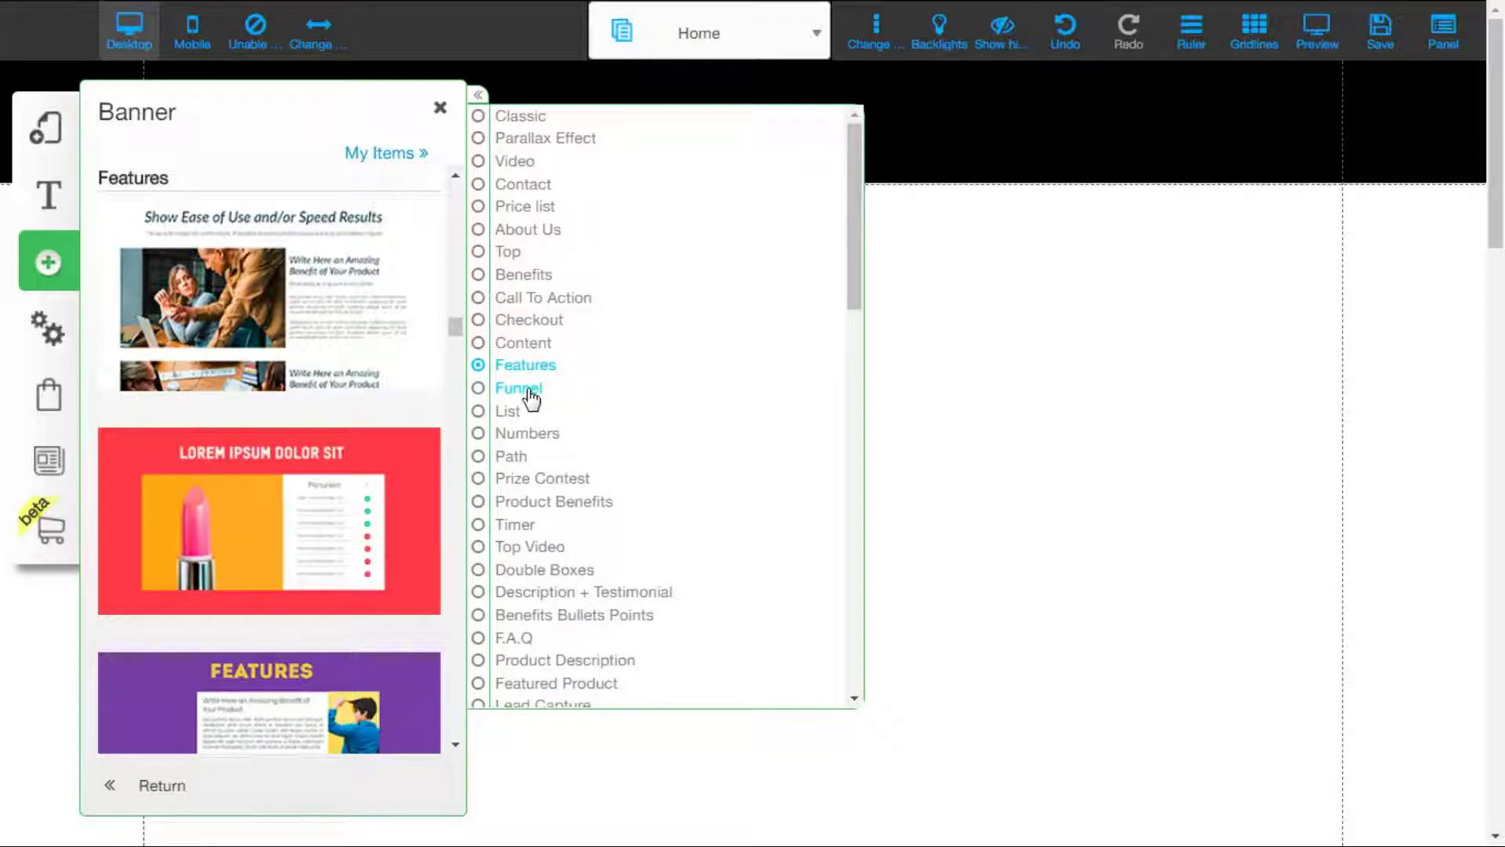
{"action": "left_click", "coordinate": [532, 345]}
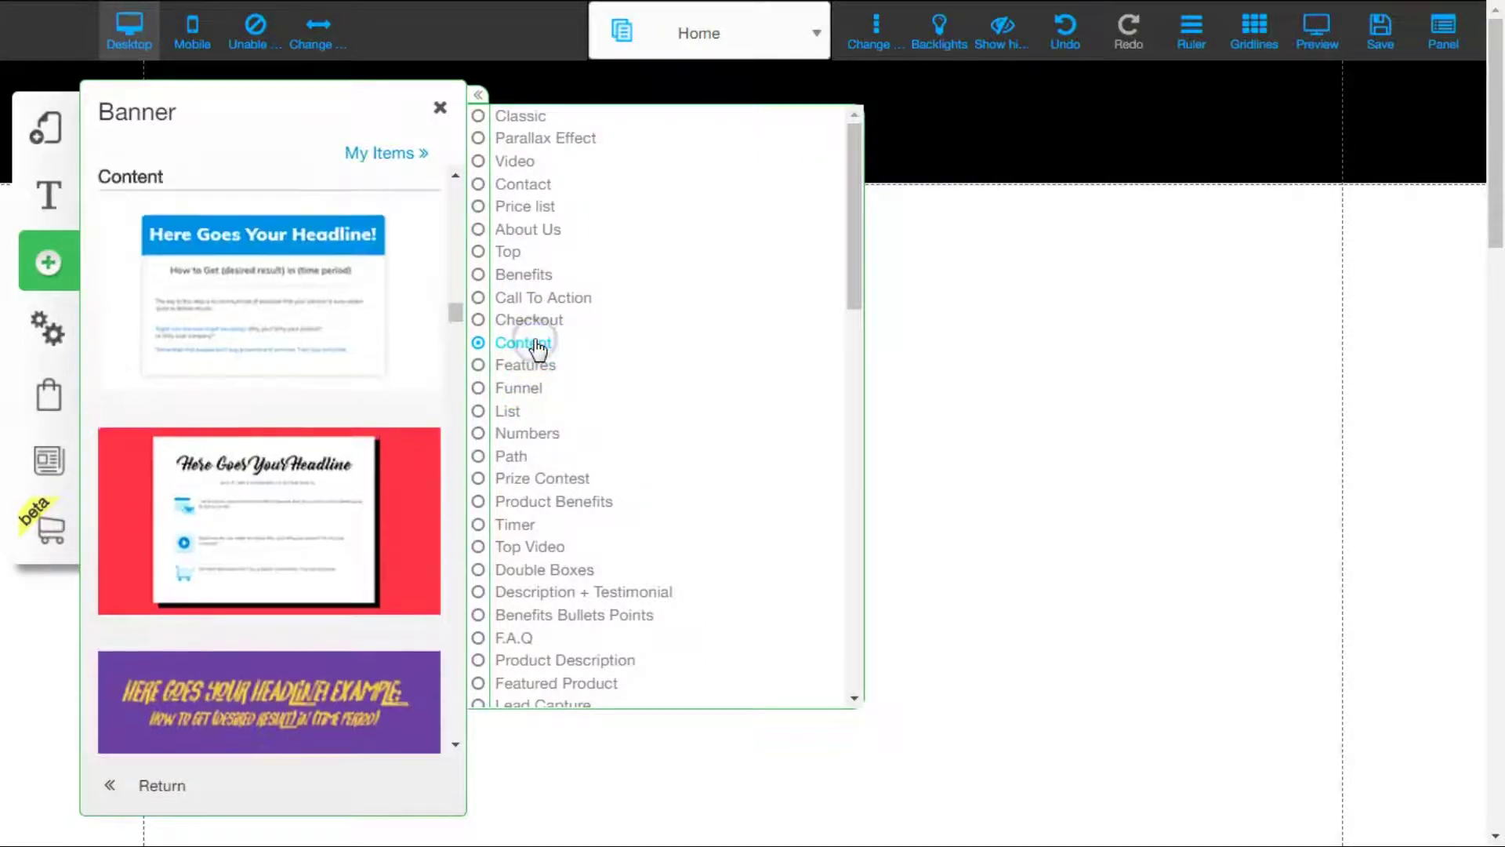
{"action": "left_click", "coordinate": [526, 440]}
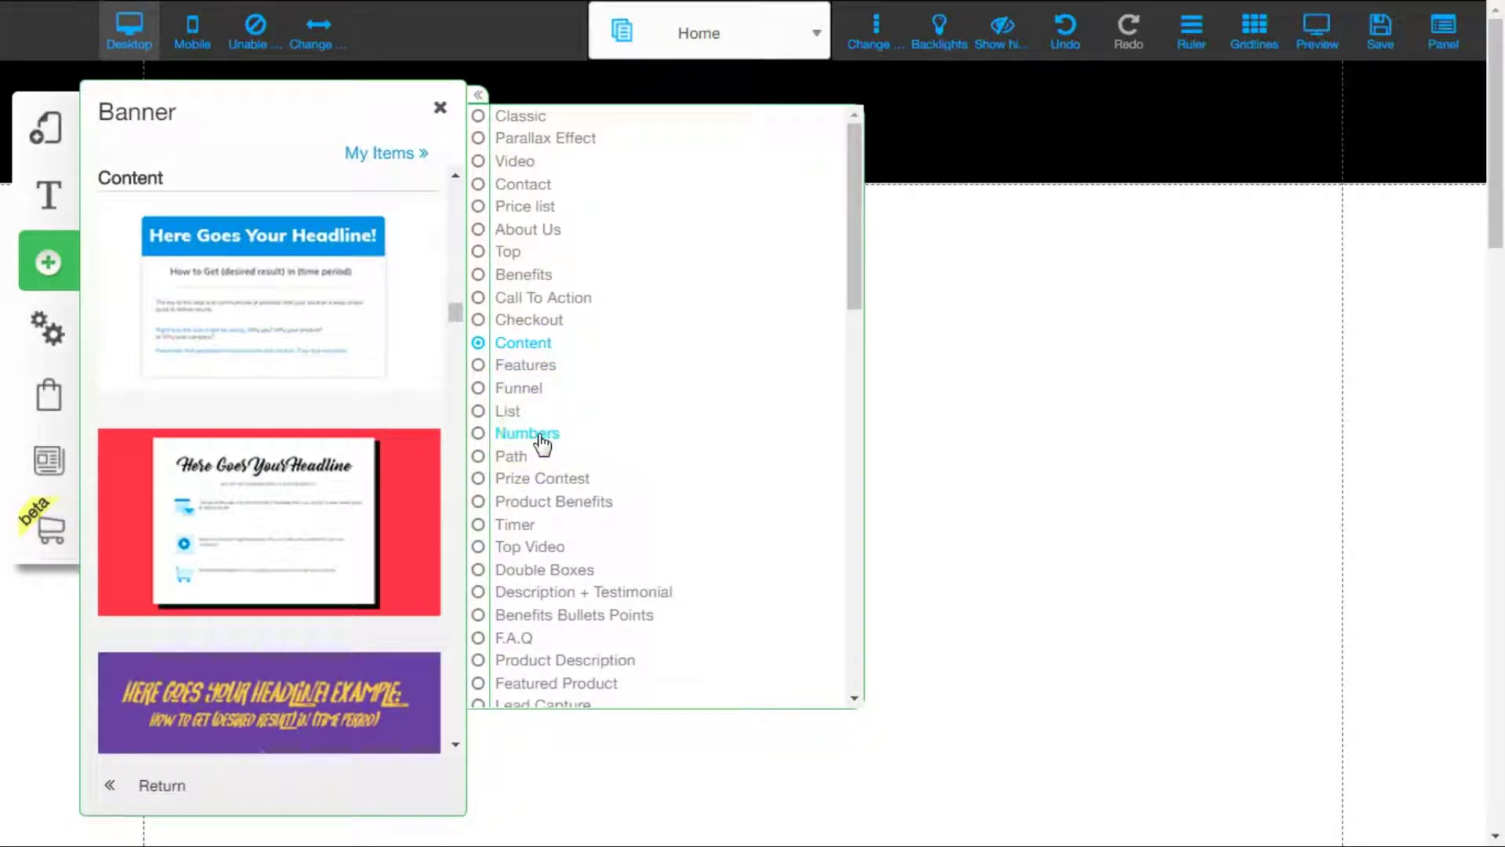
{"action": "left_click", "coordinate": [509, 412]}
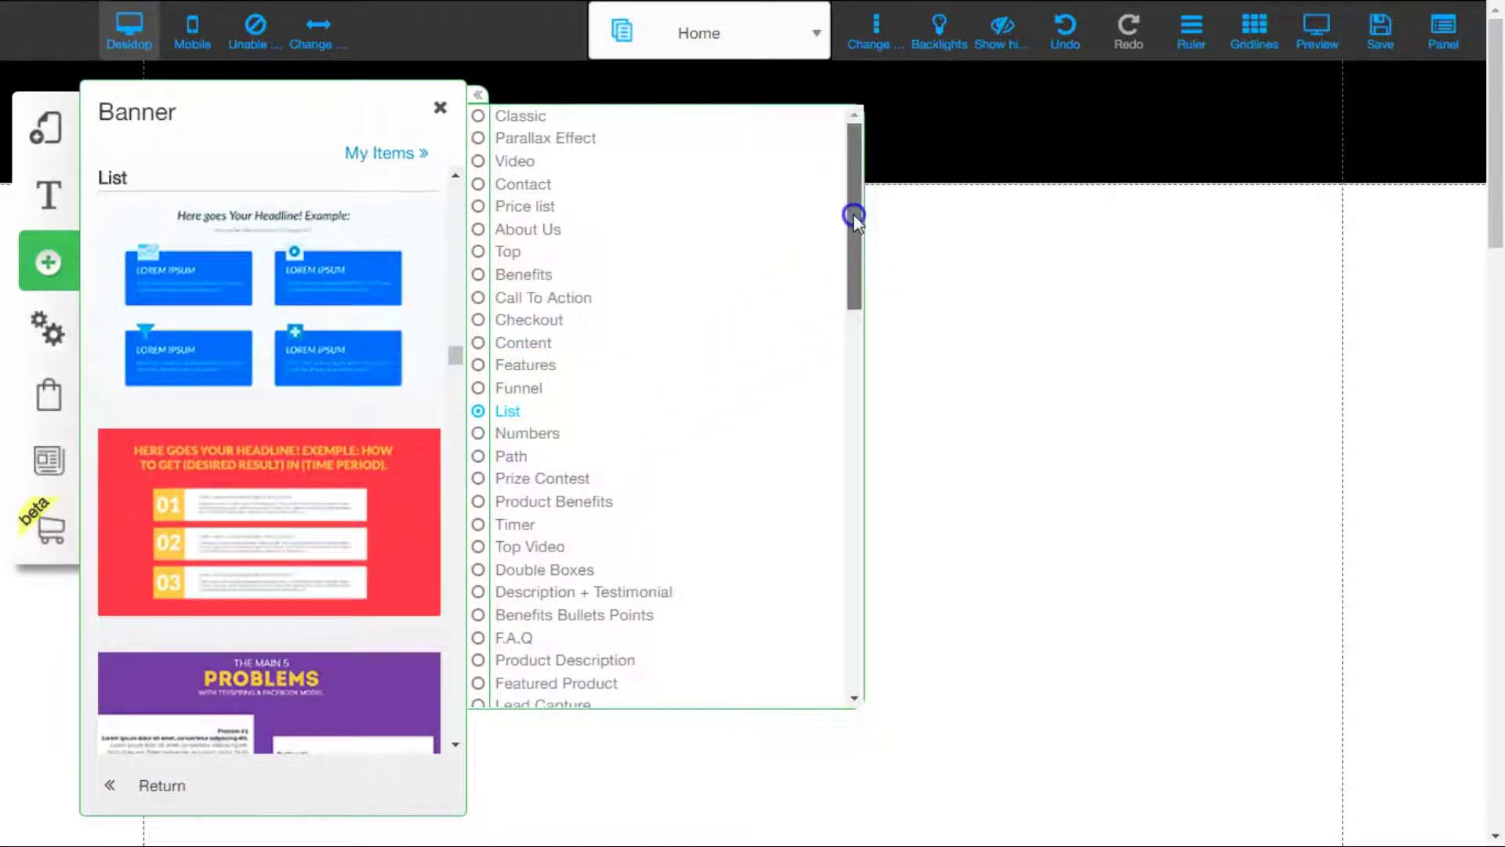
{"action": "mouse_move", "coordinate": [853, 213]}
{"action": "left_mouse_down"}
{"action": "mouse_move", "coordinate": [863, 424]}
{"action": "mouse_move", "coordinate": [846, 571]}
{"action": "mouse_move", "coordinate": [863, 648]}
{"action": "mouse_move", "coordinate": [844, 309]}
{"action": "mouse_move", "coordinate": [858, 205]}
{"action": "left_mouse_up"}
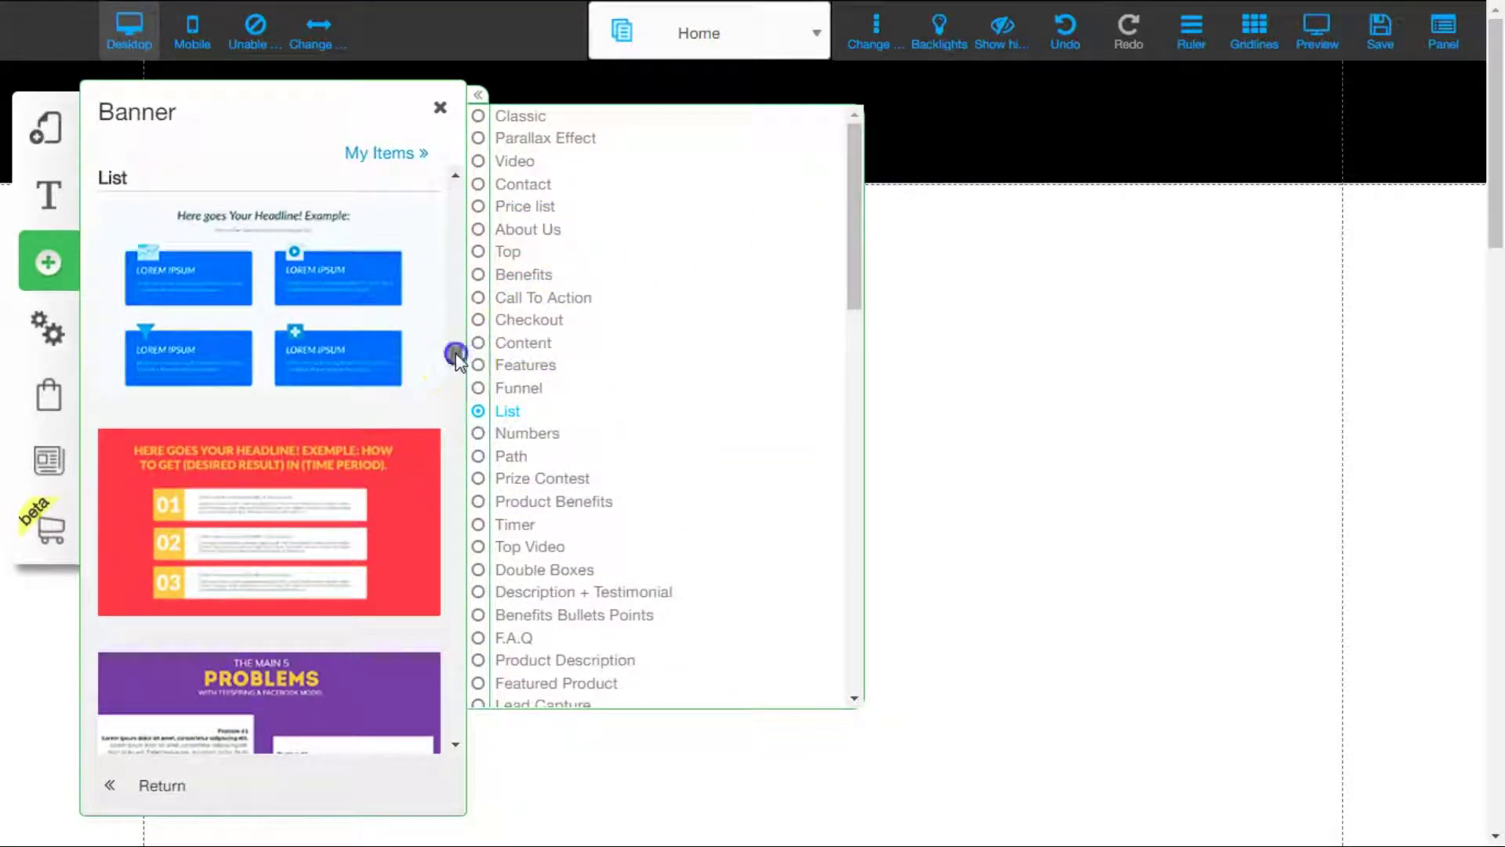
Add the Standard (Dark Blue) banner from the Classic category to the page.
{"action": "left_click_drag", "start_coordinate": [456, 354], "coordinate": [464, 193]}
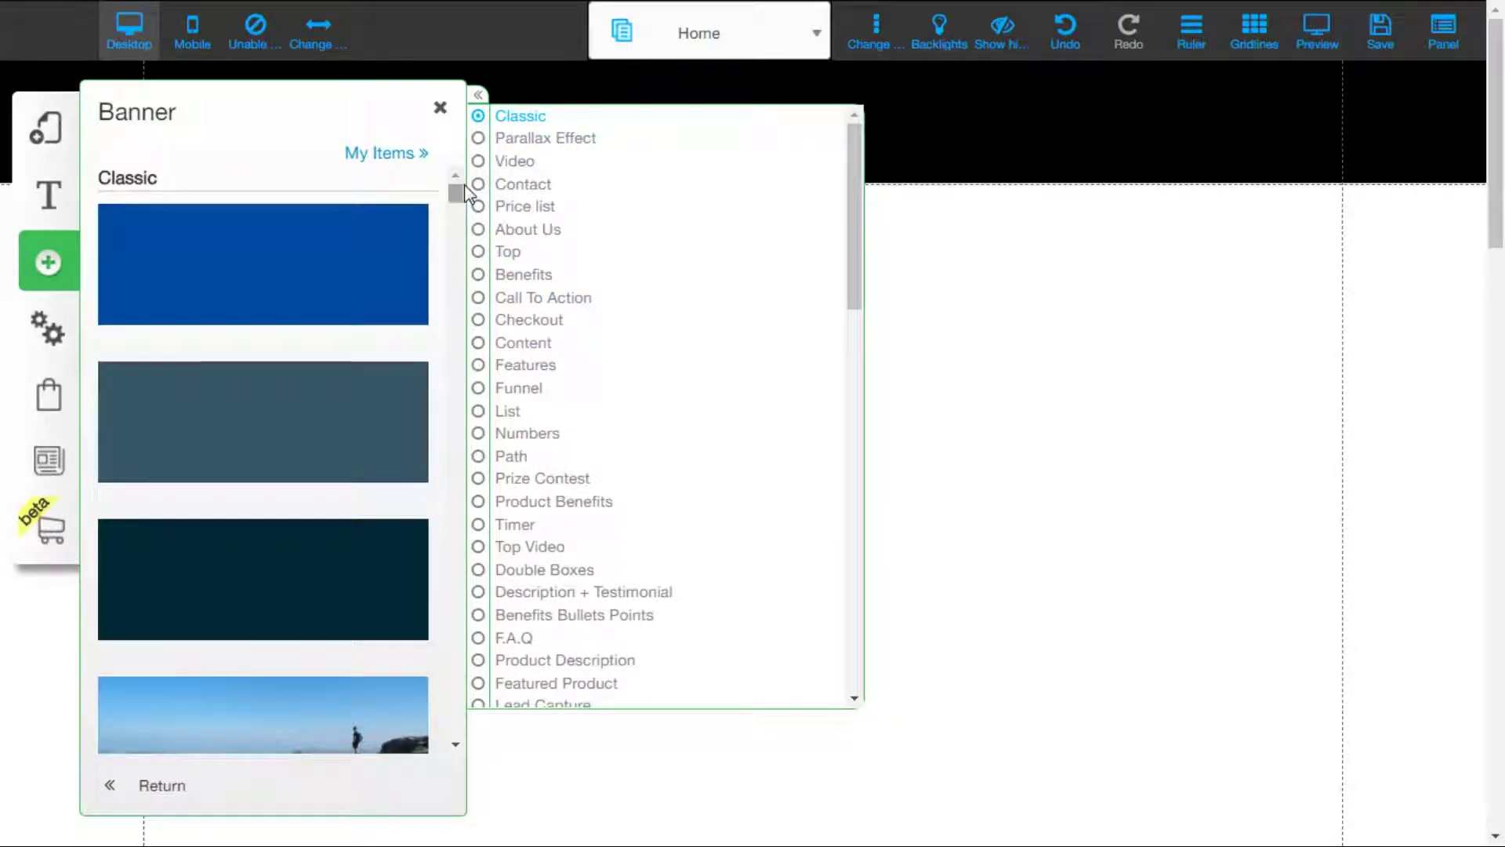
{"action": "left_click", "coordinate": [233, 267]}
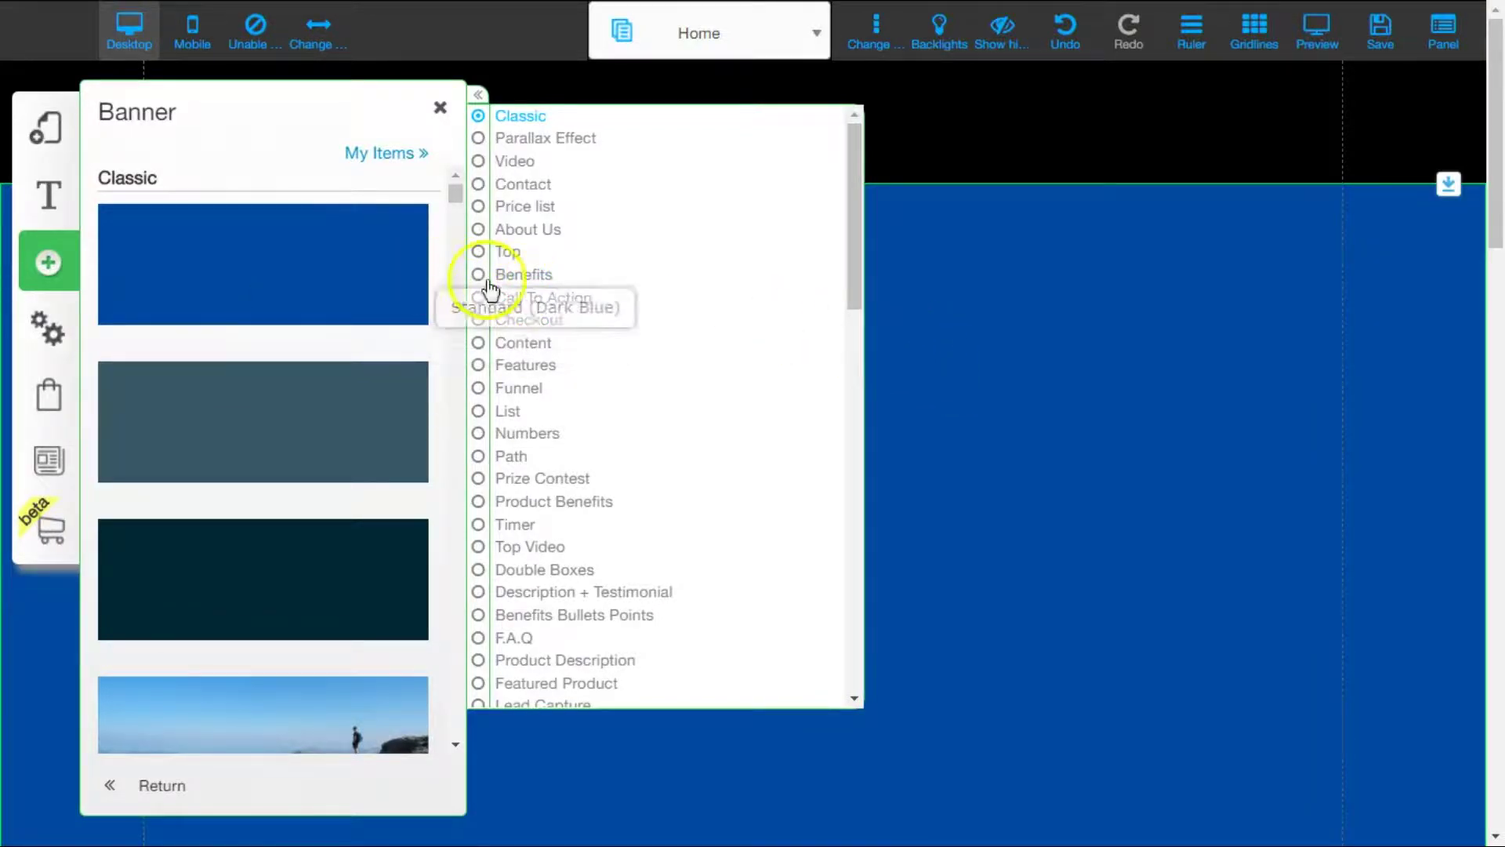
{"action": "left_click", "coordinate": [1037, 342]}
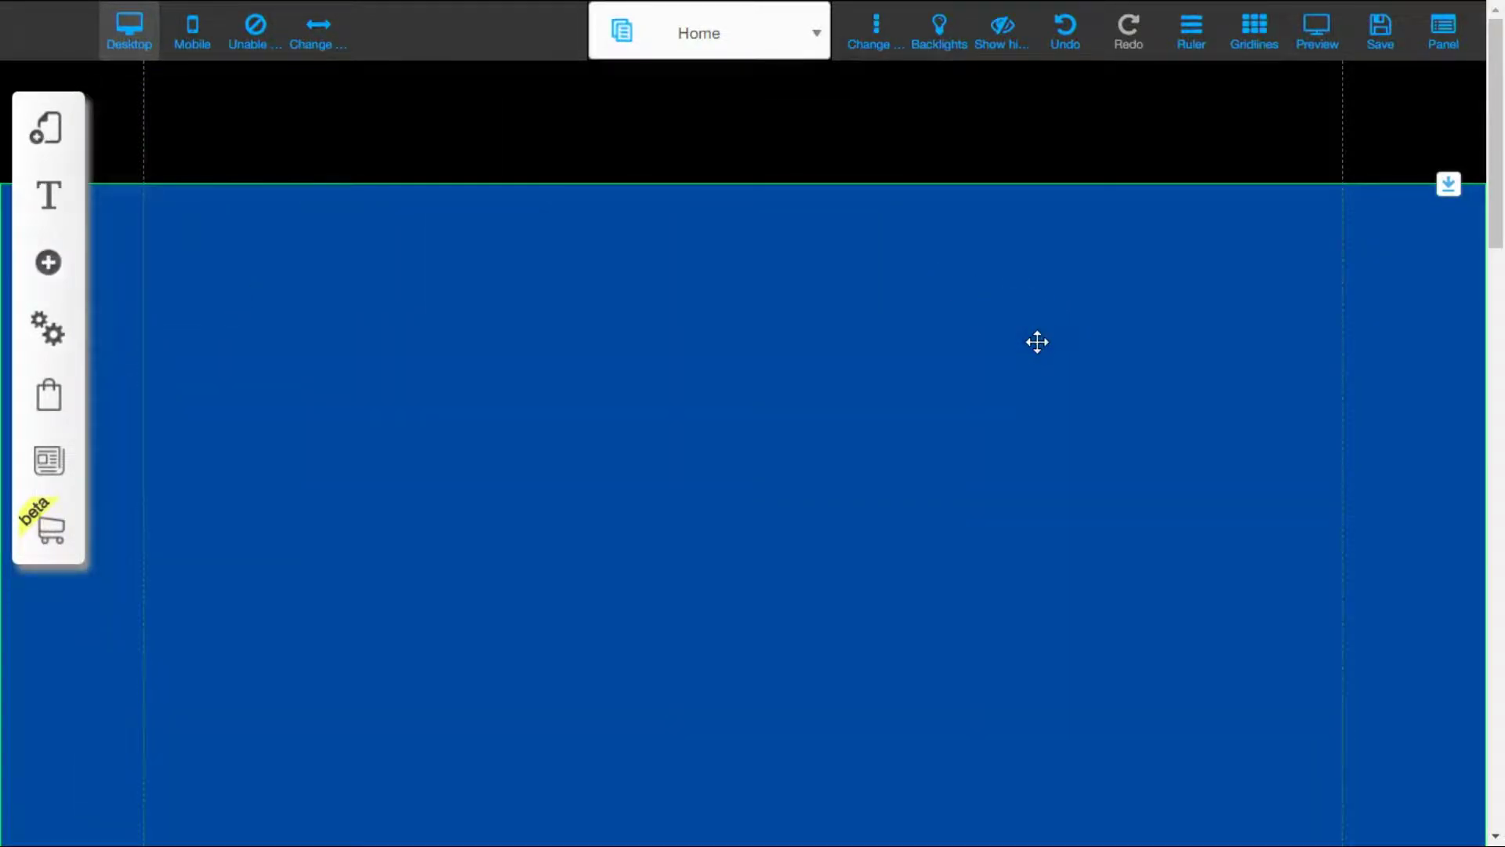
Shorten the blue banner from its lower edge to a height of about 452.
{"action": "scroll", "coordinate": [1032, 367], "scroll_direction": "down", "scroll_amount": 5}
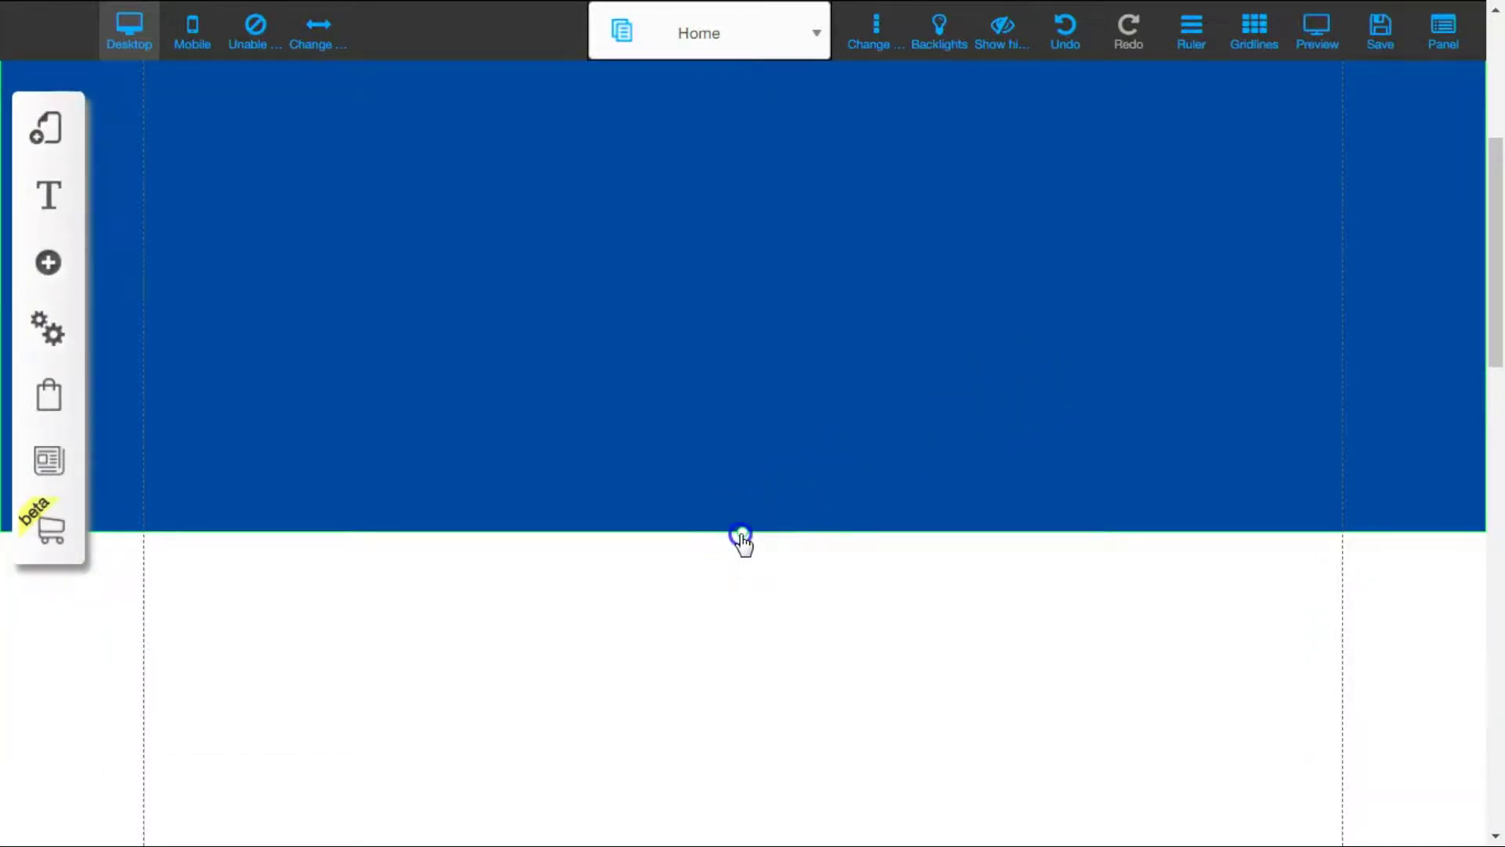
{"action": "left_click_drag", "start_coordinate": [741, 533], "coordinate": [743, 290]}
{"action": "scroll", "coordinate": [815, 541], "scroll_direction": "up", "scroll_amount": 5}
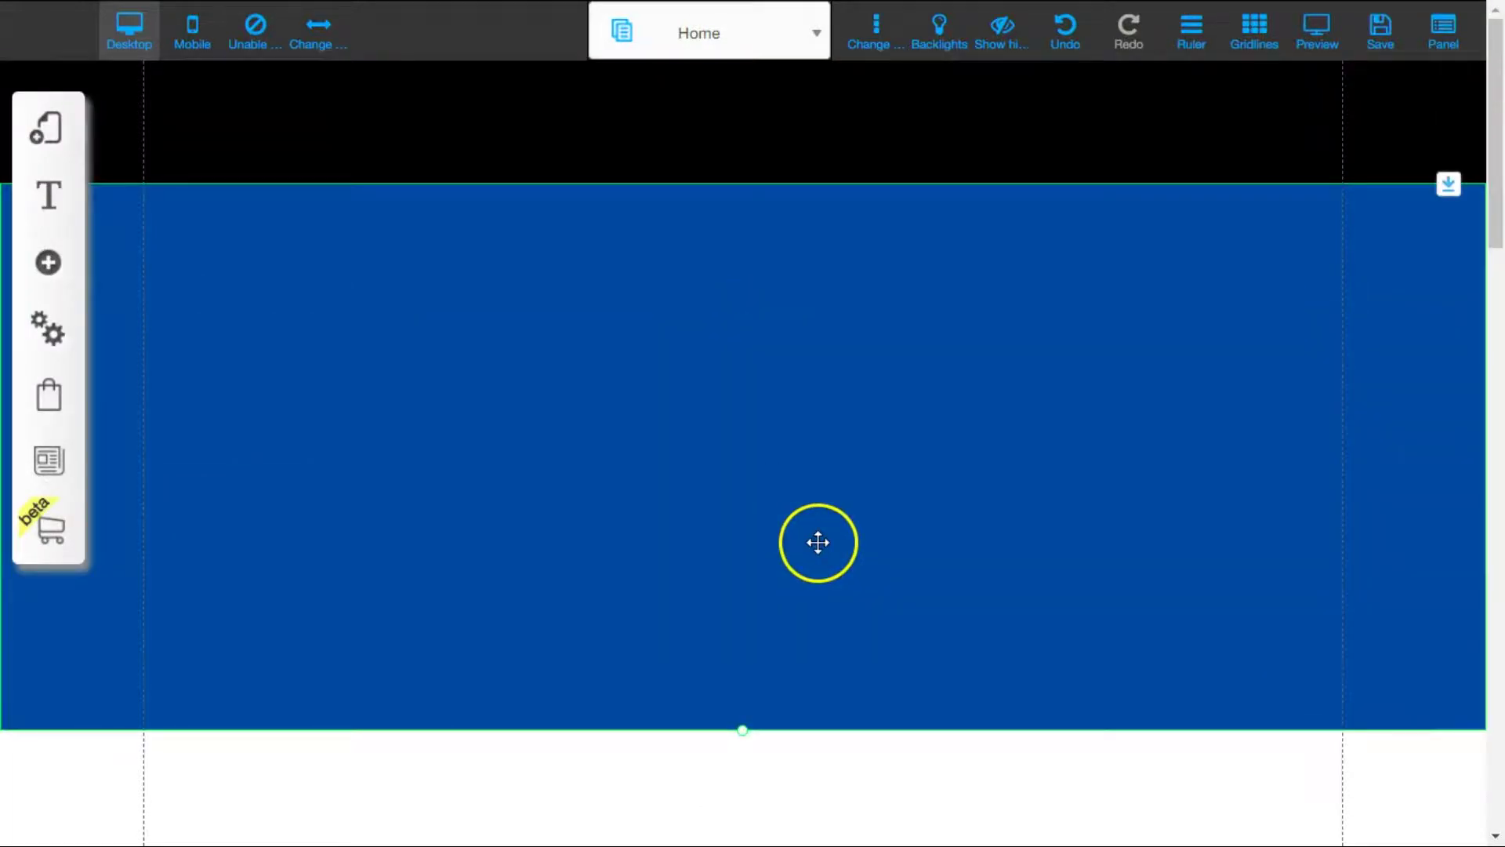
In the banner's appearance settings, try the fixed-width style with transparent sides and switch back to the full-width solid style.
{"action": "left_click", "coordinate": [632, 315]}
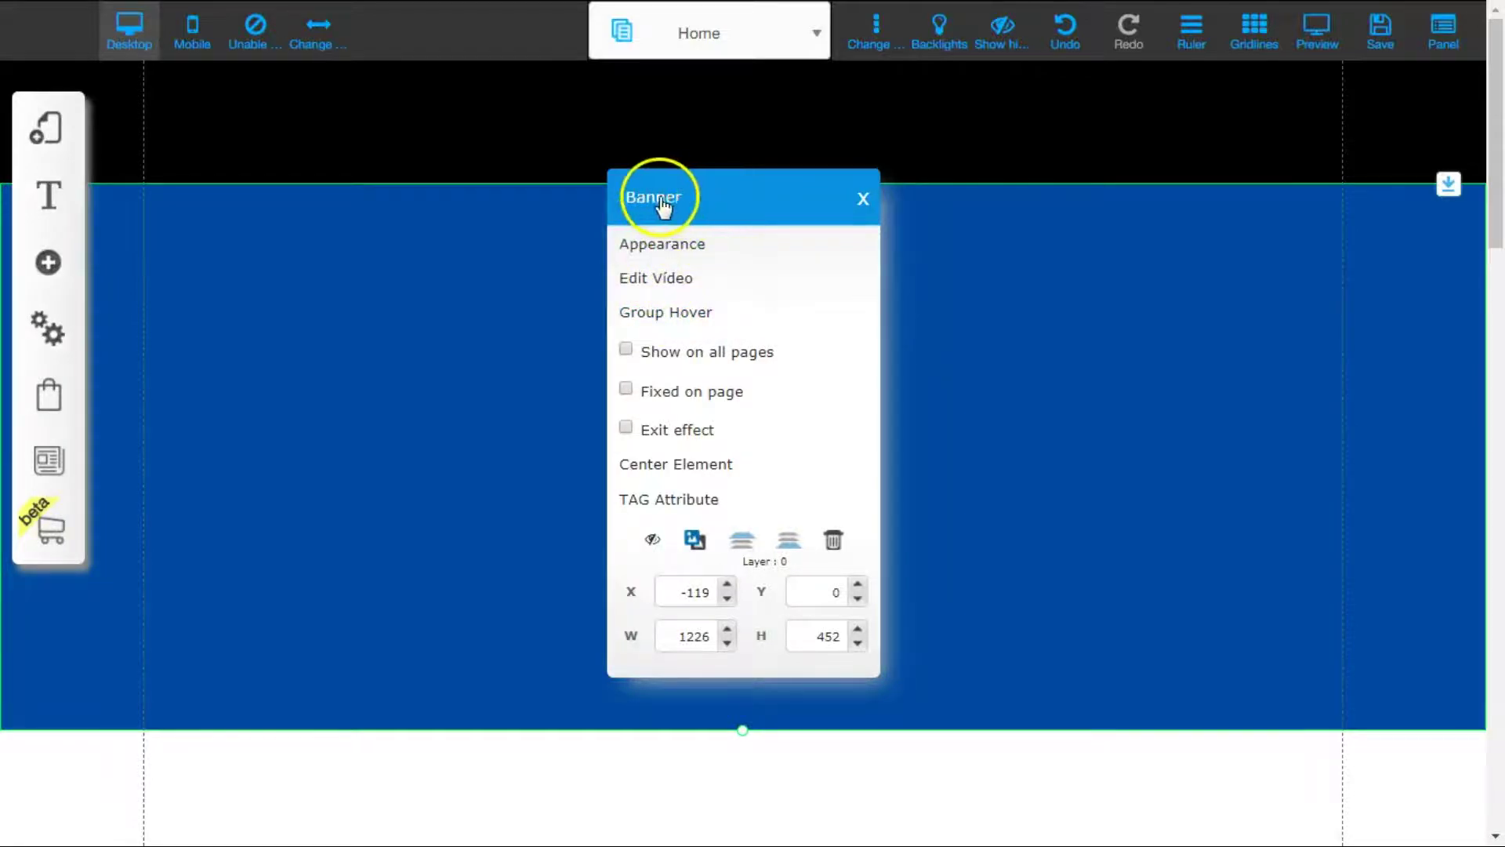
{"action": "left_click", "coordinate": [722, 246]}
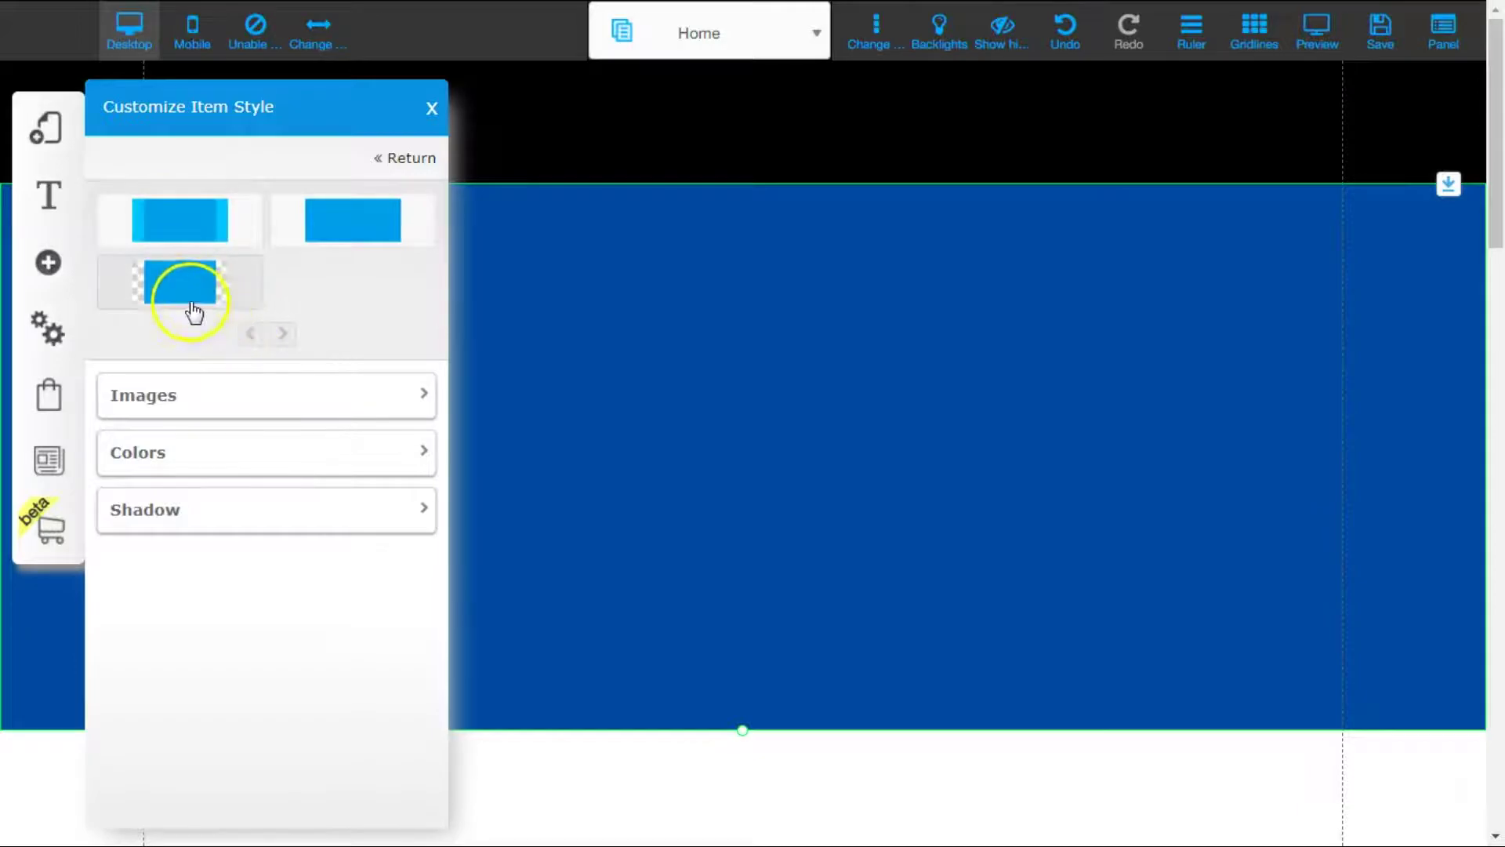
{"action": "left_click", "coordinate": [216, 288]}
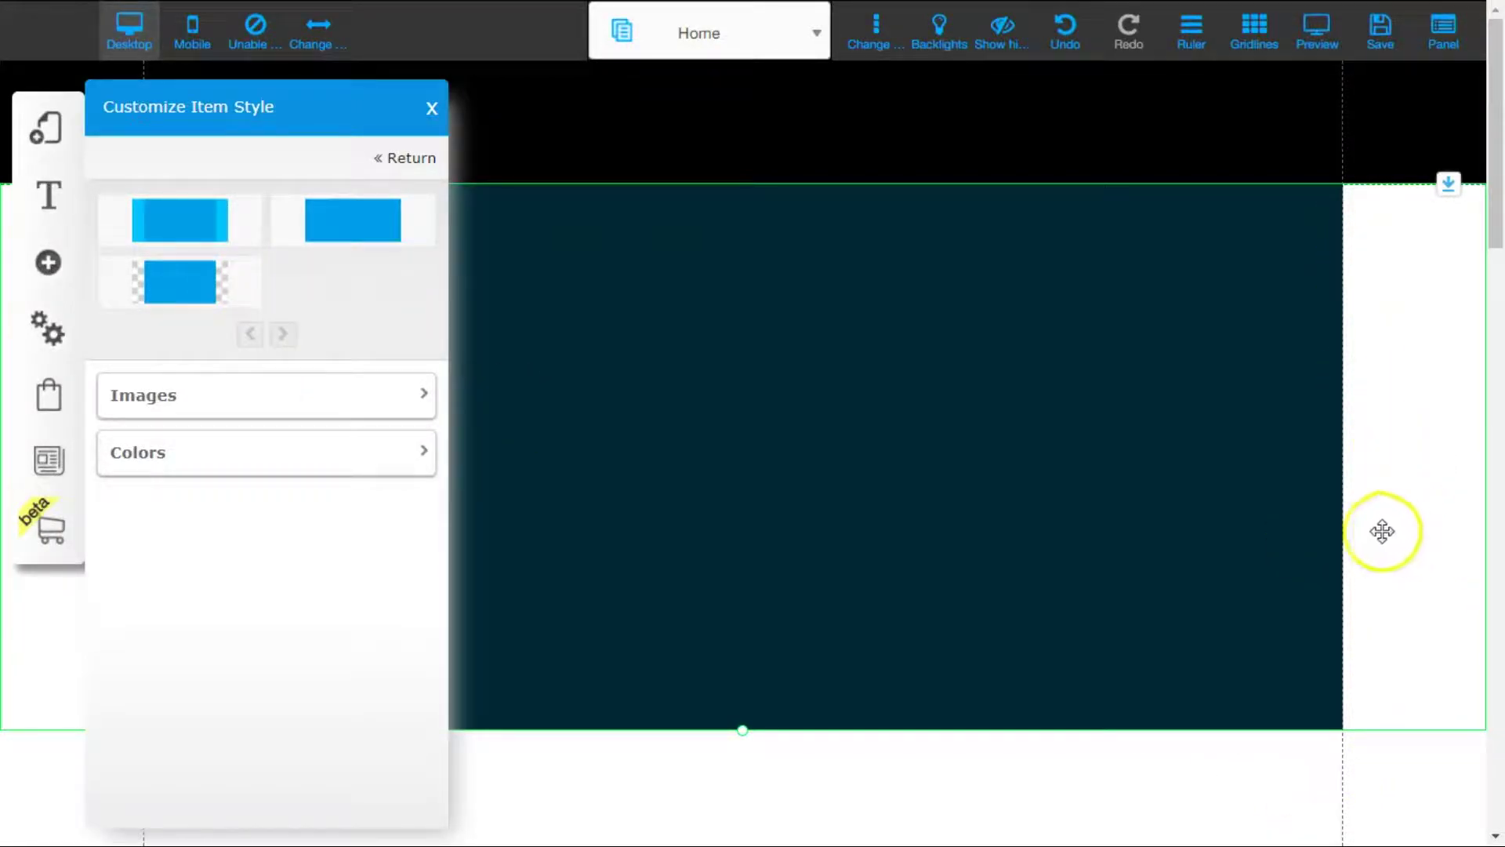
{"action": "left_click", "coordinate": [350, 222]}
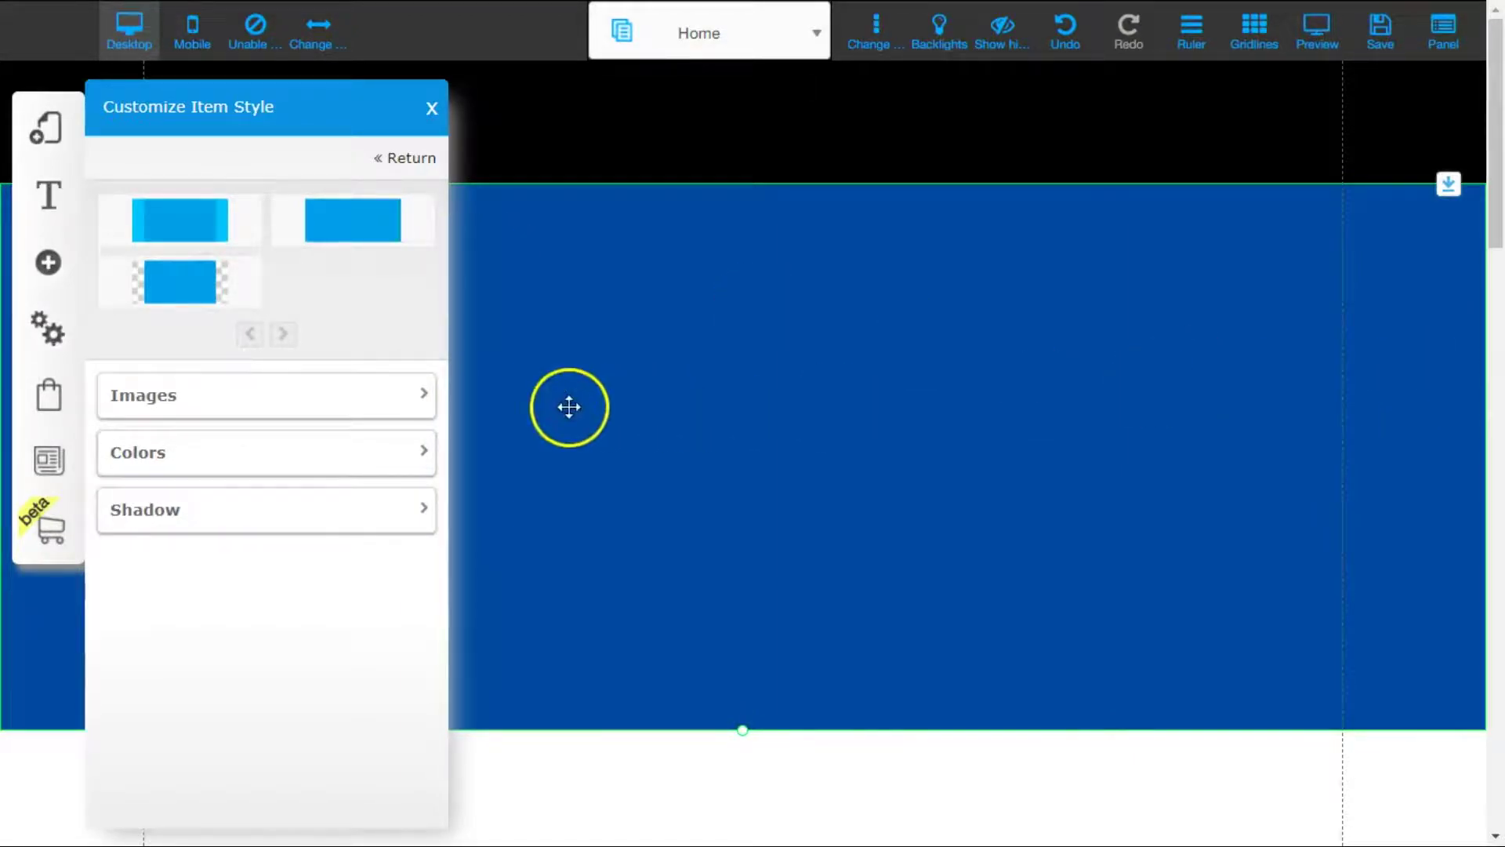
Apply Abstract_00005 from the Image Collection as the banner's fluid background image, and delete that image from the banner again.
{"action": "left_click", "coordinate": [424, 398]}
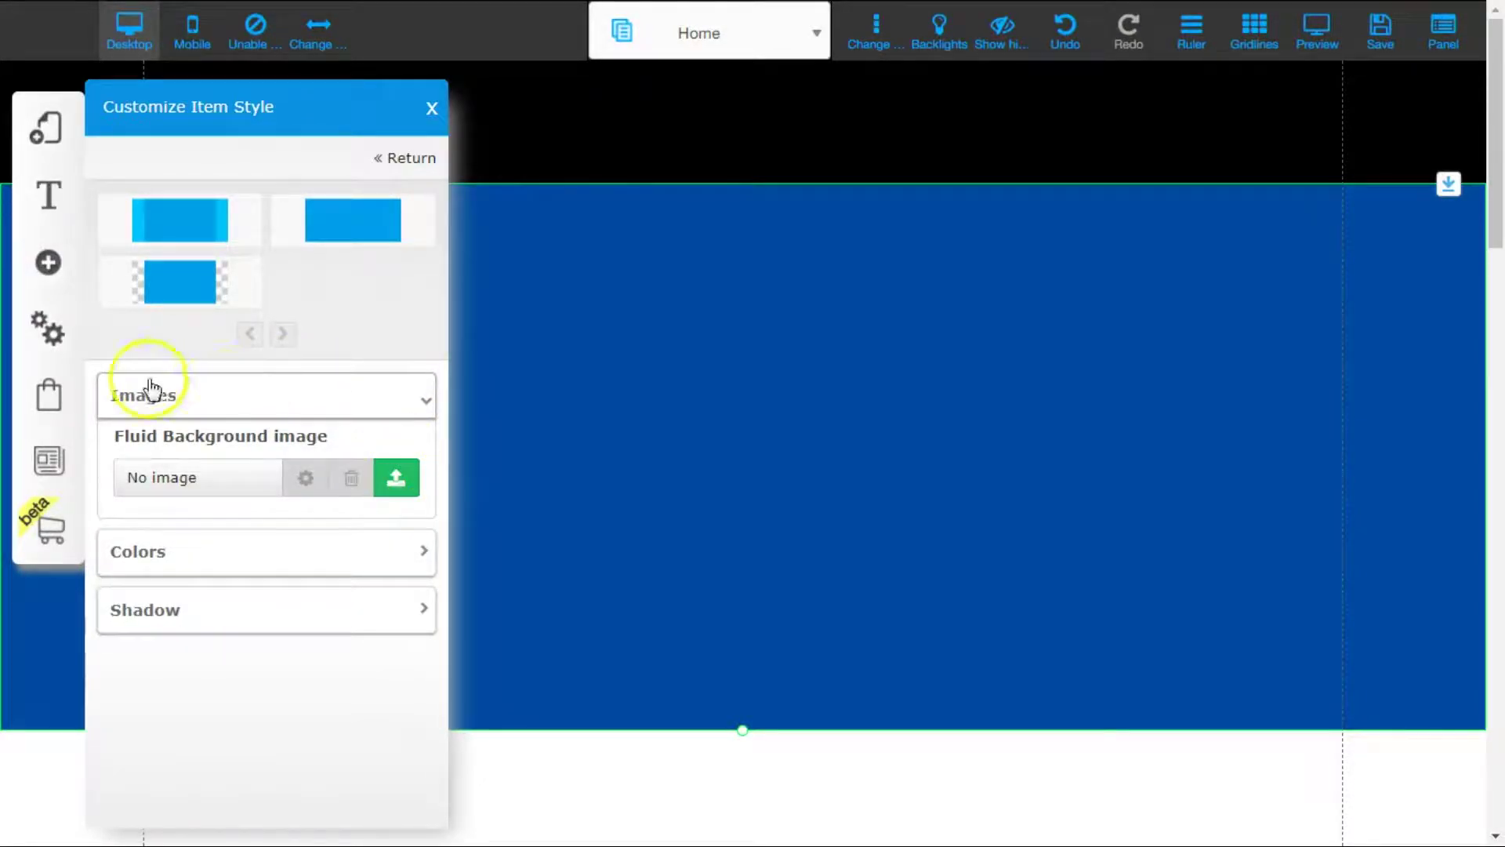
{"action": "left_click", "coordinate": [395, 478]}
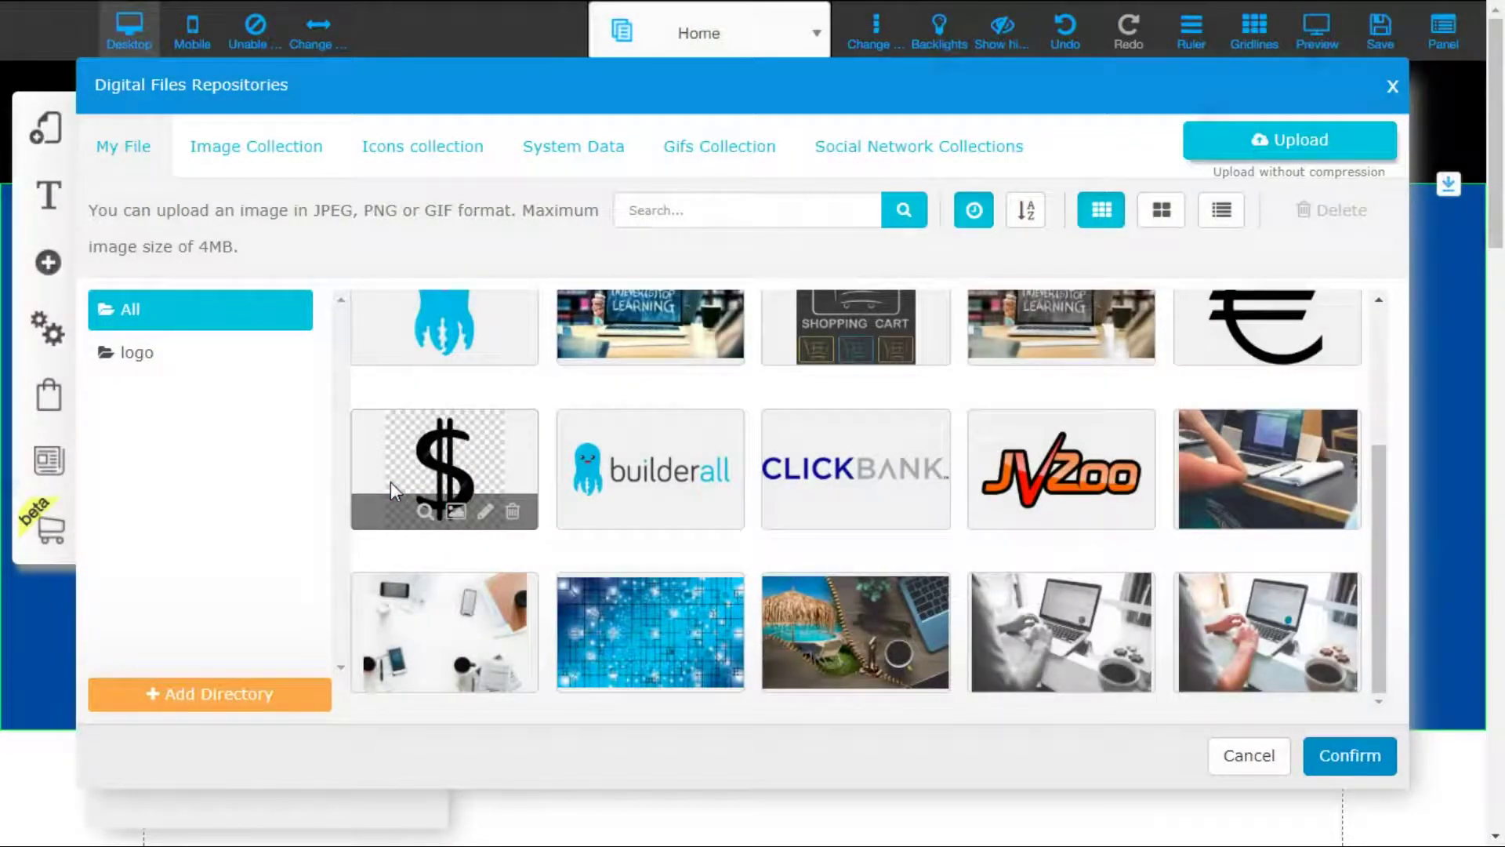
{"action": "scroll", "coordinate": [901, 541], "scroll_direction": "down", "scroll_amount": 3}
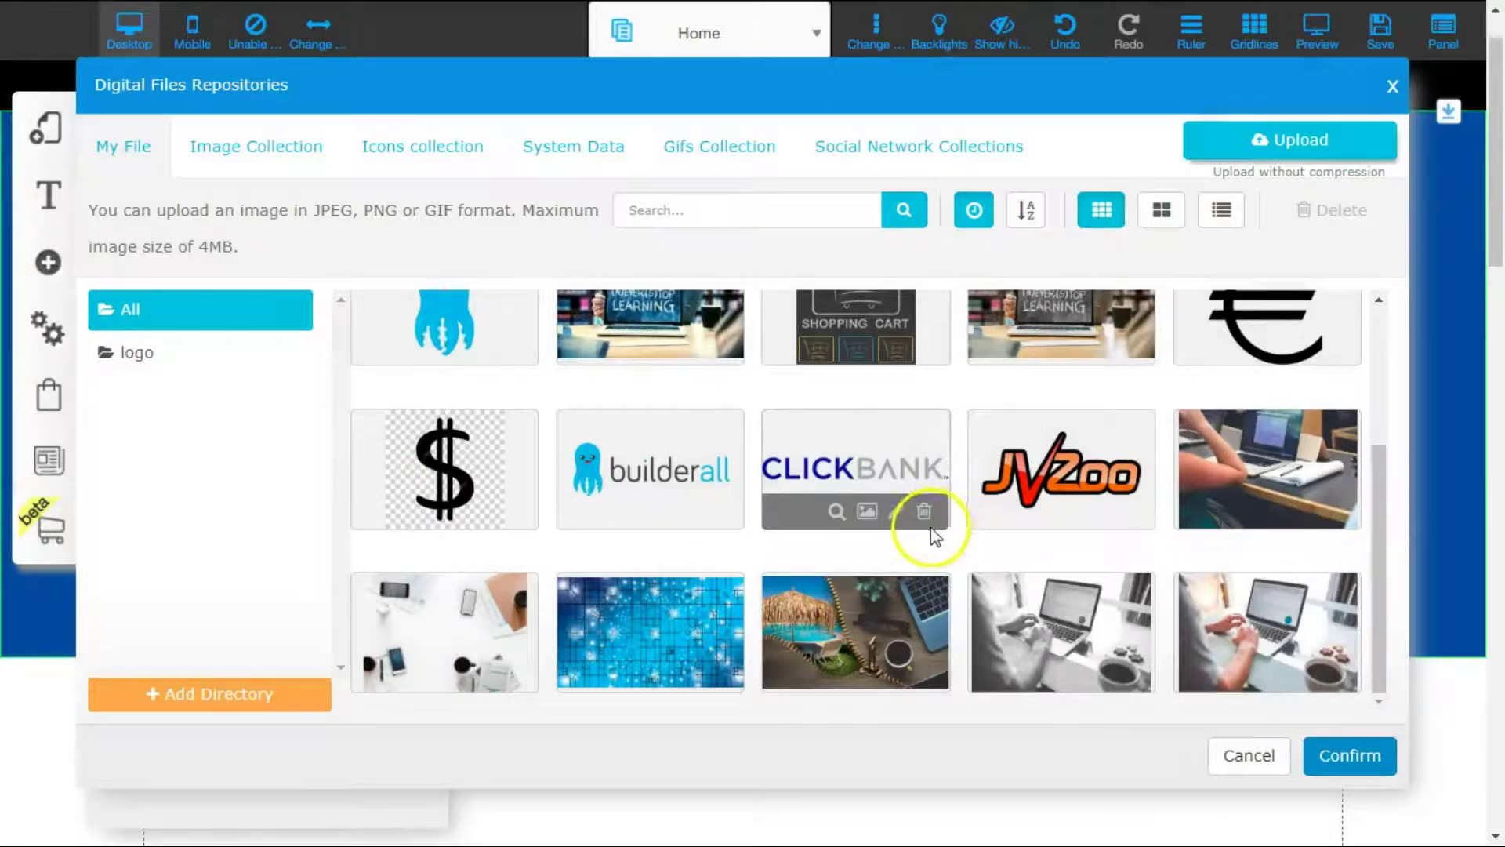
{"action": "left_click", "coordinate": [1380, 506]}
{"action": "left_click_drag", "start_coordinate": [1380, 505], "coordinate": [1396, 538]}
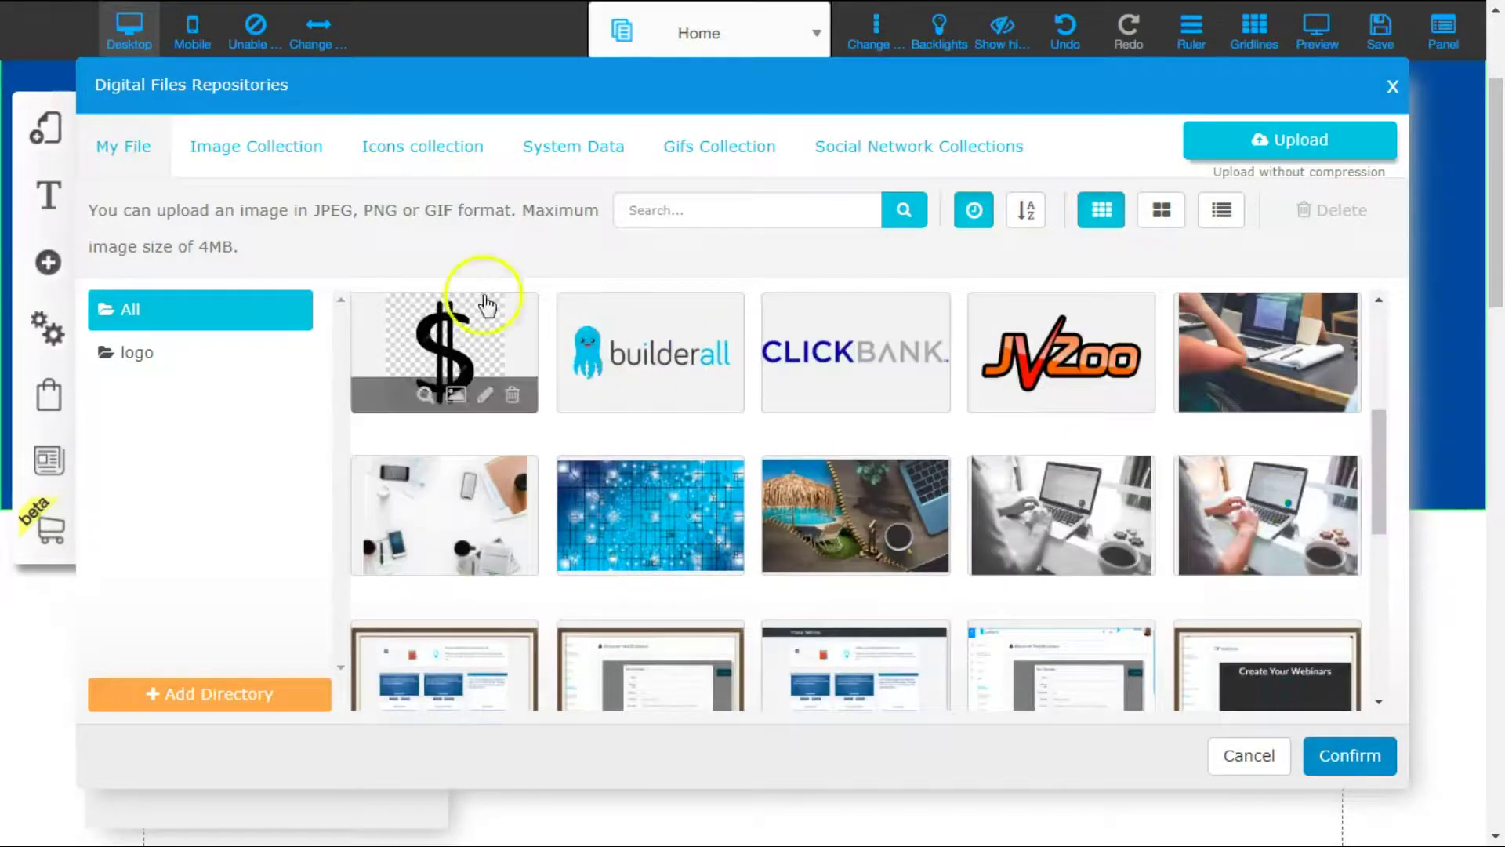
{"action": "left_click", "coordinate": [299, 159]}
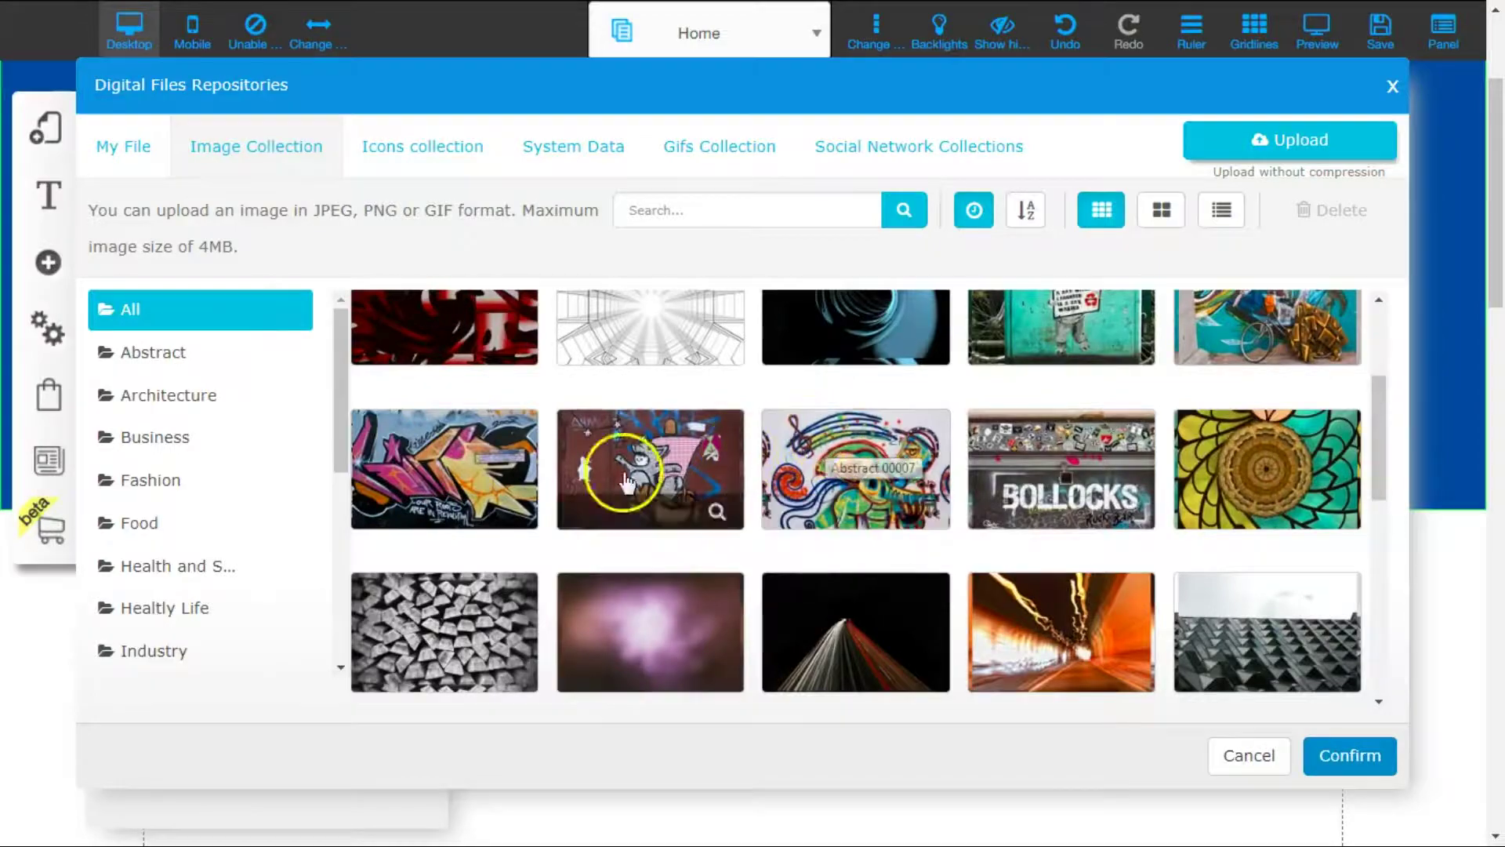
{"action": "left_click", "coordinate": [1348, 755]}
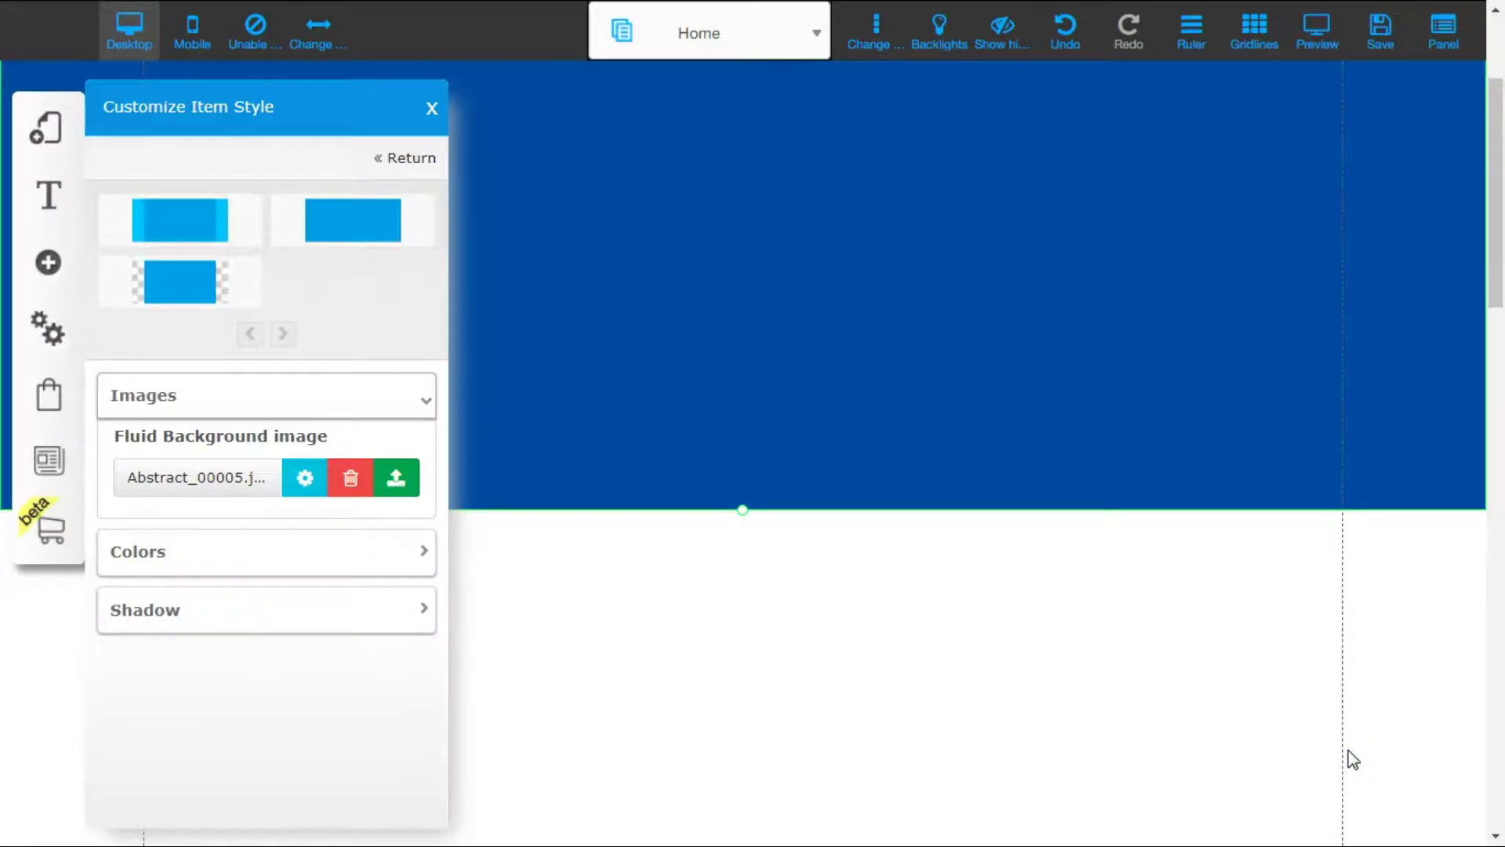
{"action": "scroll", "coordinate": [849, 446], "scroll_direction": "up", "scroll_amount": 3}
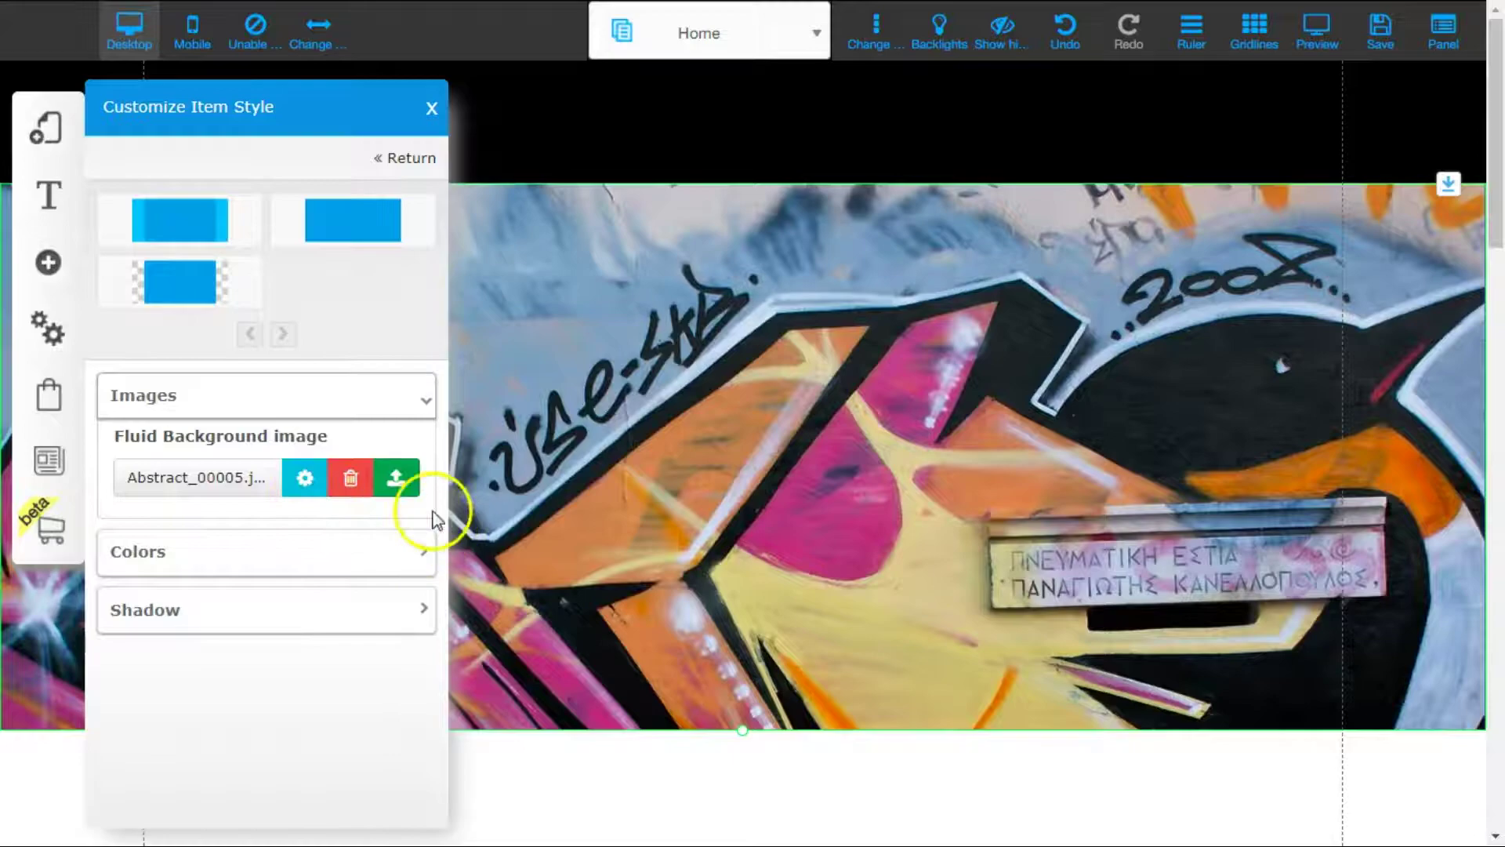
{"action": "left_click", "coordinate": [351, 482]}
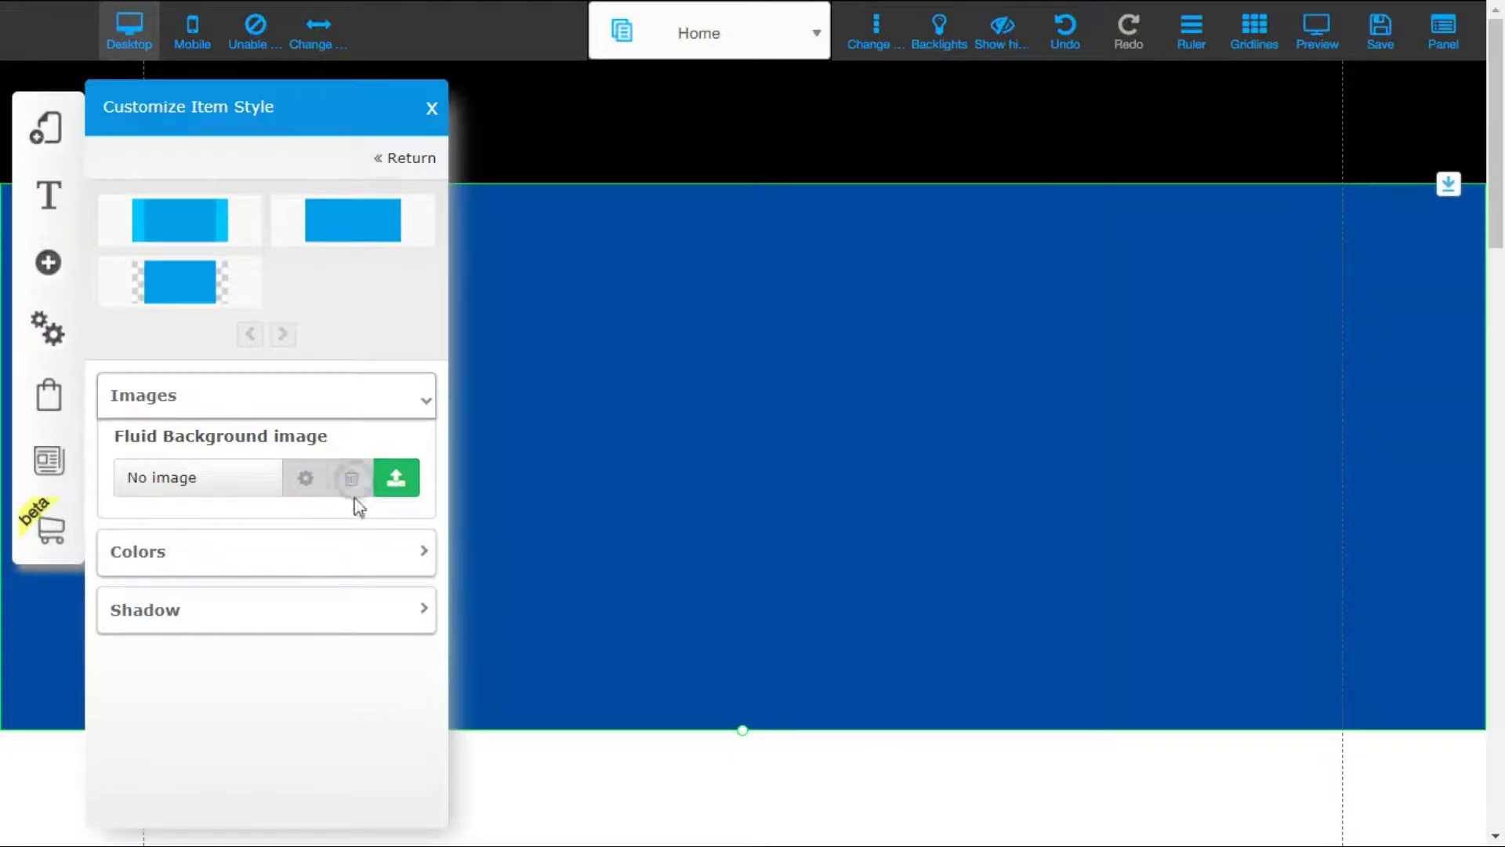
Try amber and transparent background colors on the banner, saving the amber to the favorite colors.
{"action": "left_click", "coordinate": [424, 549]}
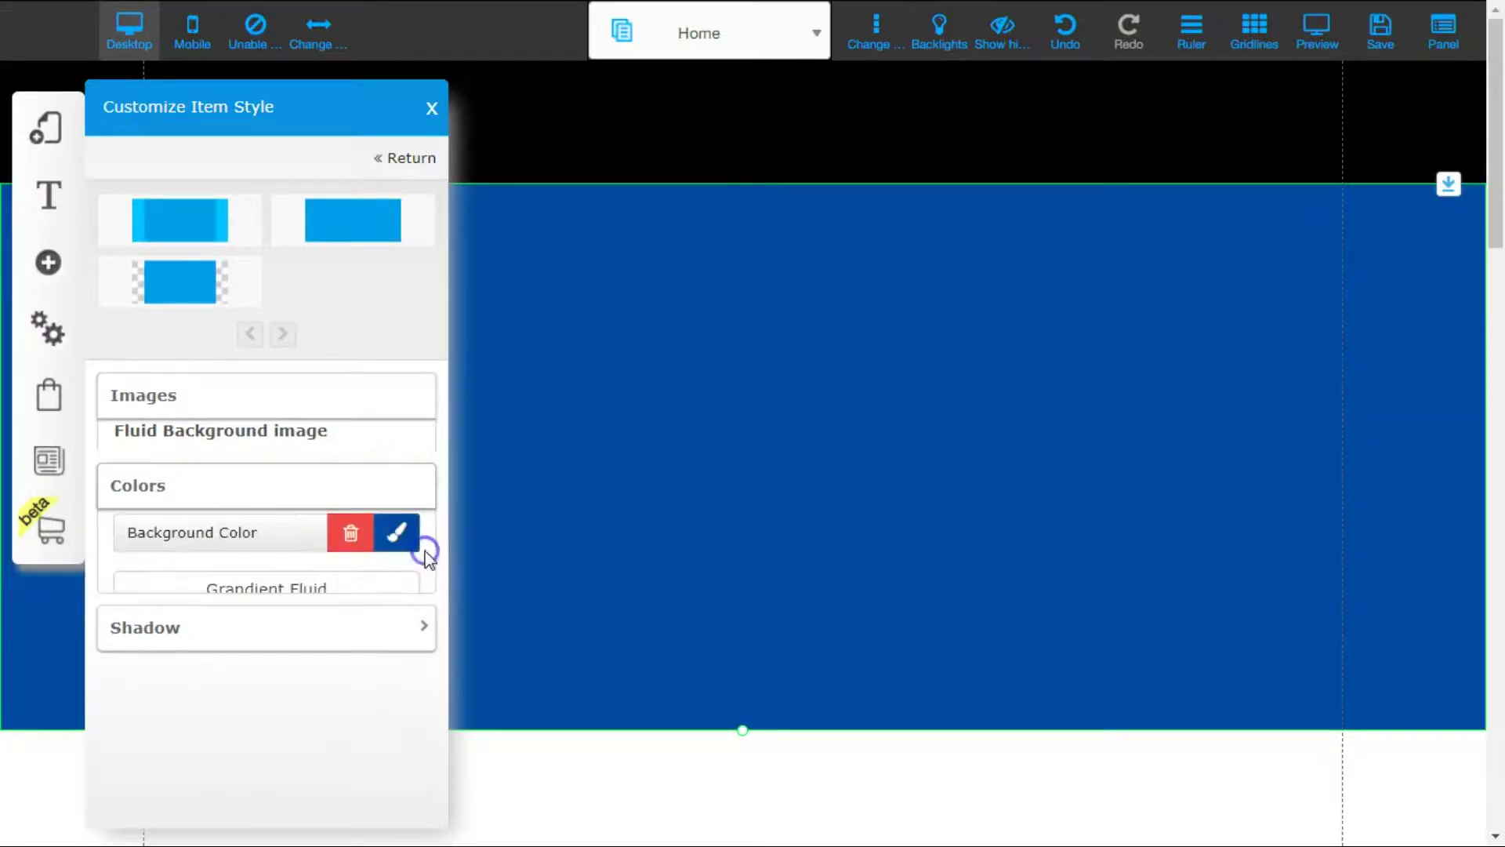
{"action": "left_click", "coordinate": [402, 511]}
{"action": "left_click", "coordinate": [551, 362]}
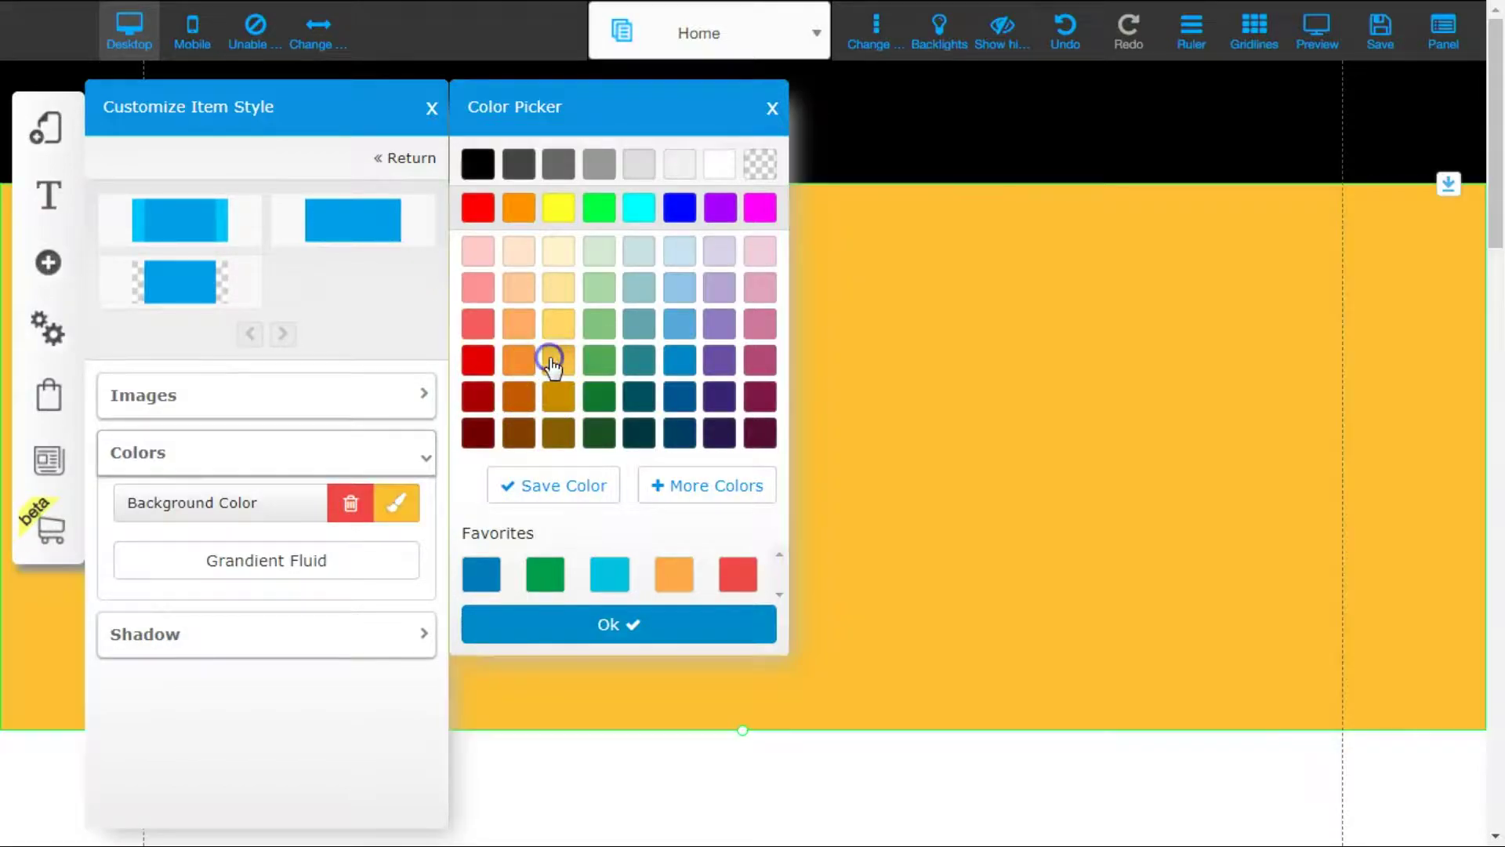
{"action": "left_click", "coordinate": [571, 498]}
{"action": "left_click", "coordinate": [620, 579]}
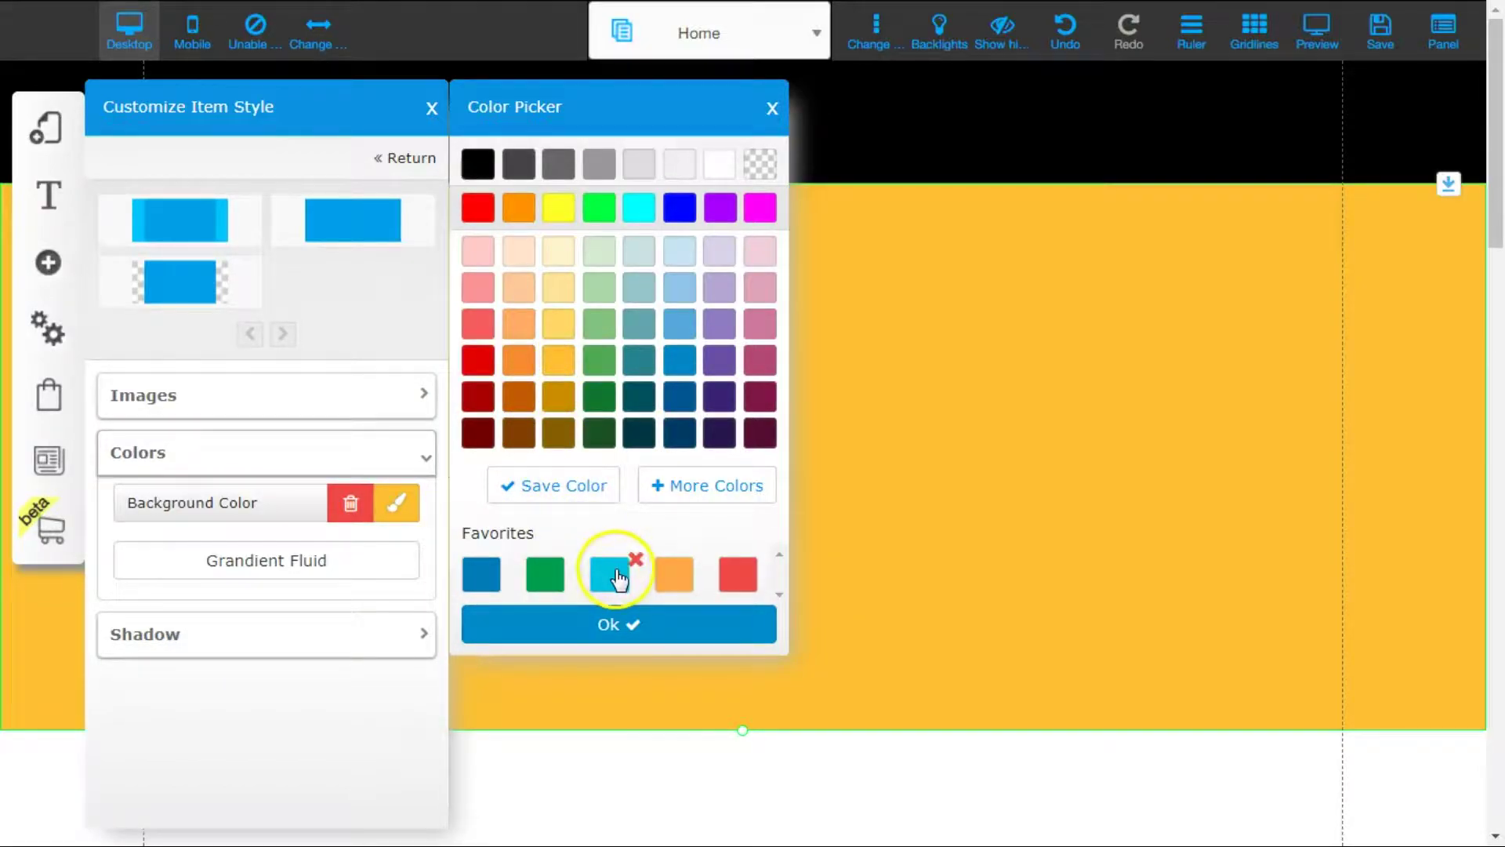
{"action": "left_click", "coordinate": [761, 164]}
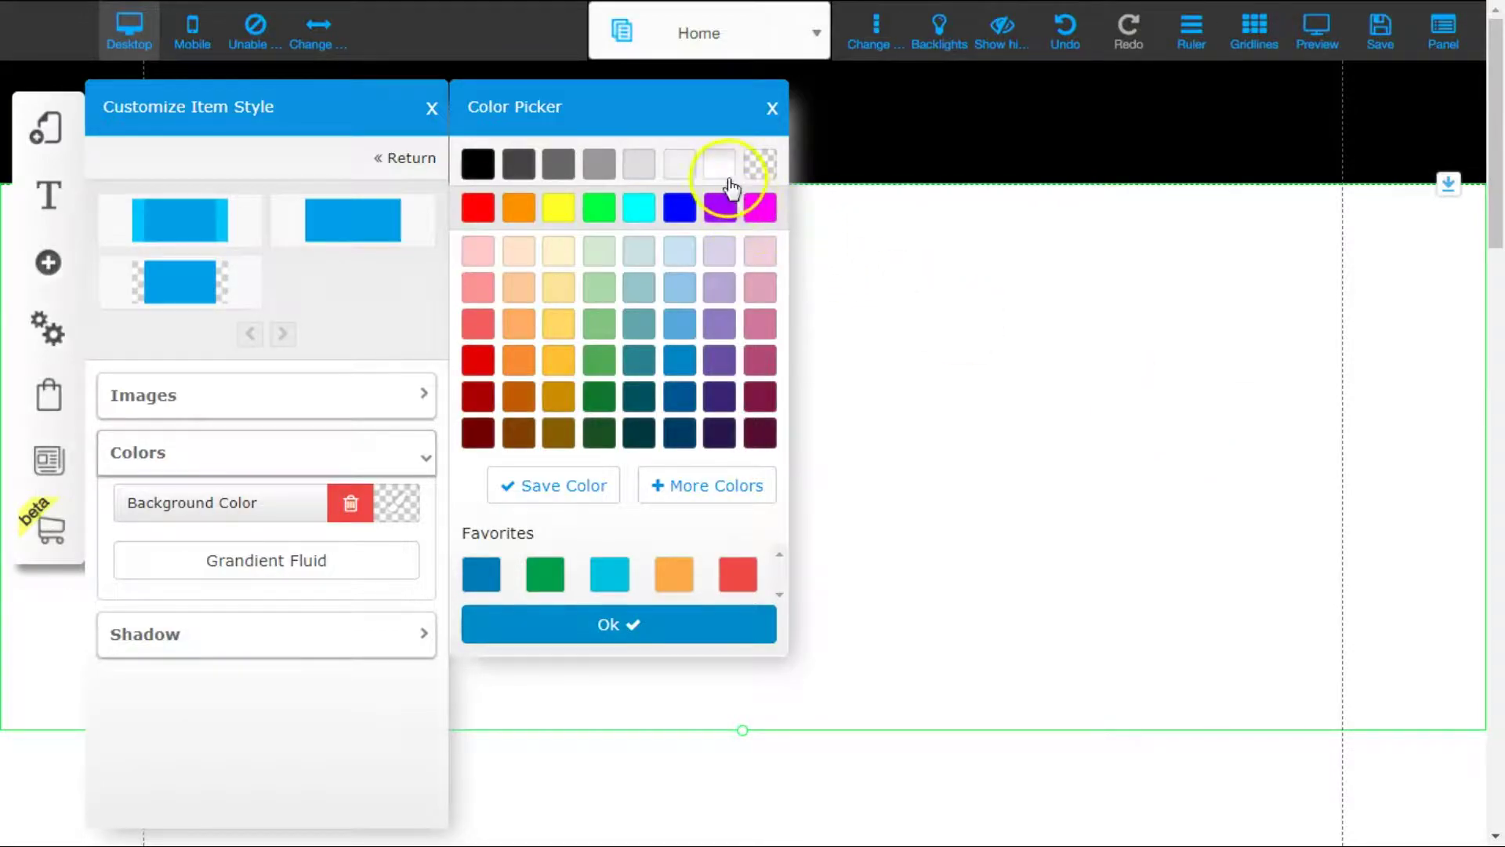
Set the banner's background color to magenta with an opacity of 0.29.
{"action": "left_click", "coordinate": [752, 221]}
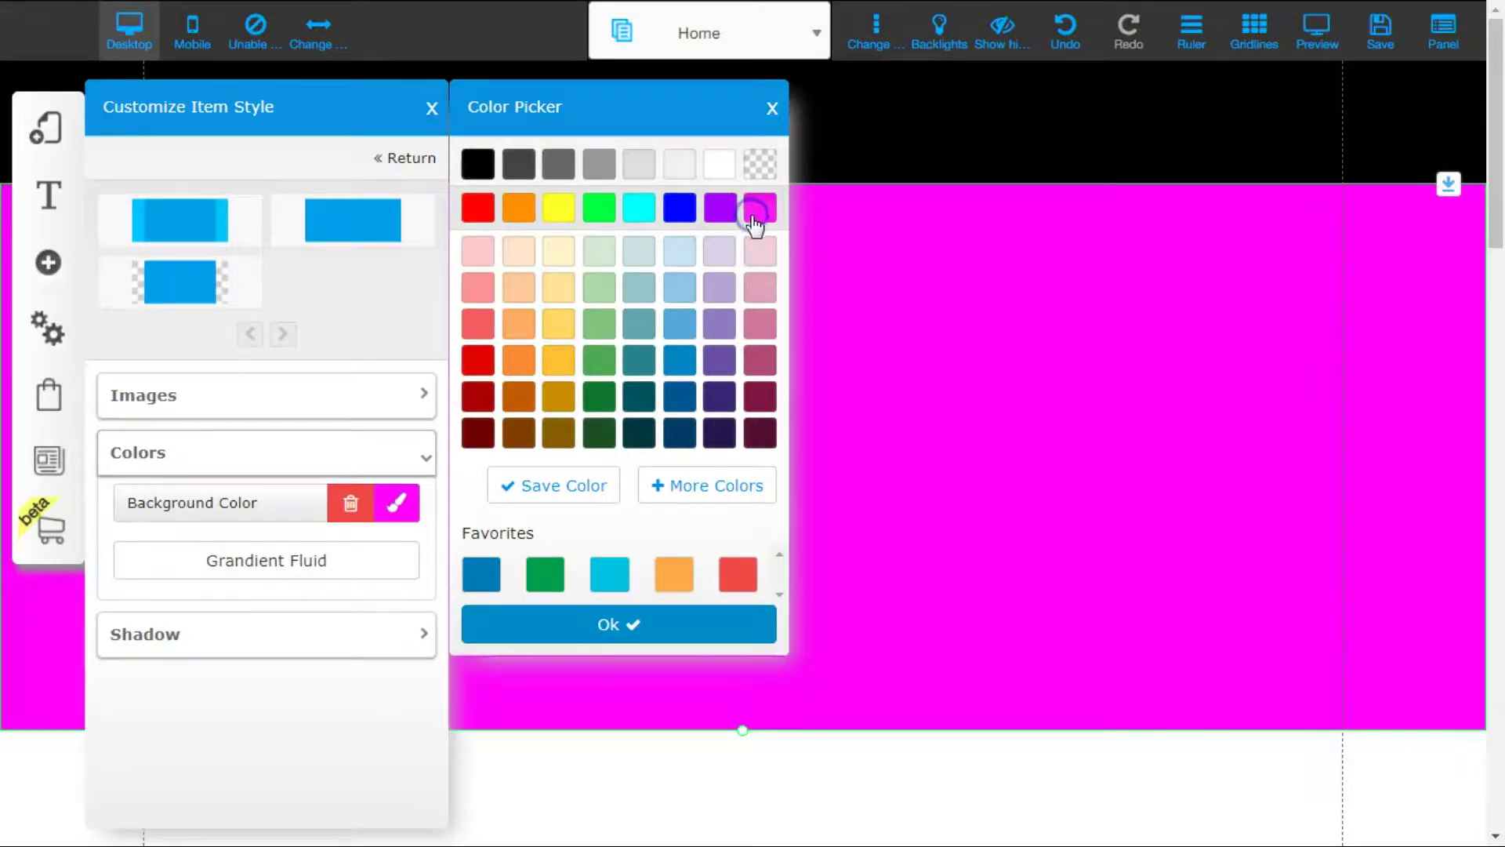
{"action": "left_click", "coordinate": [706, 491]}
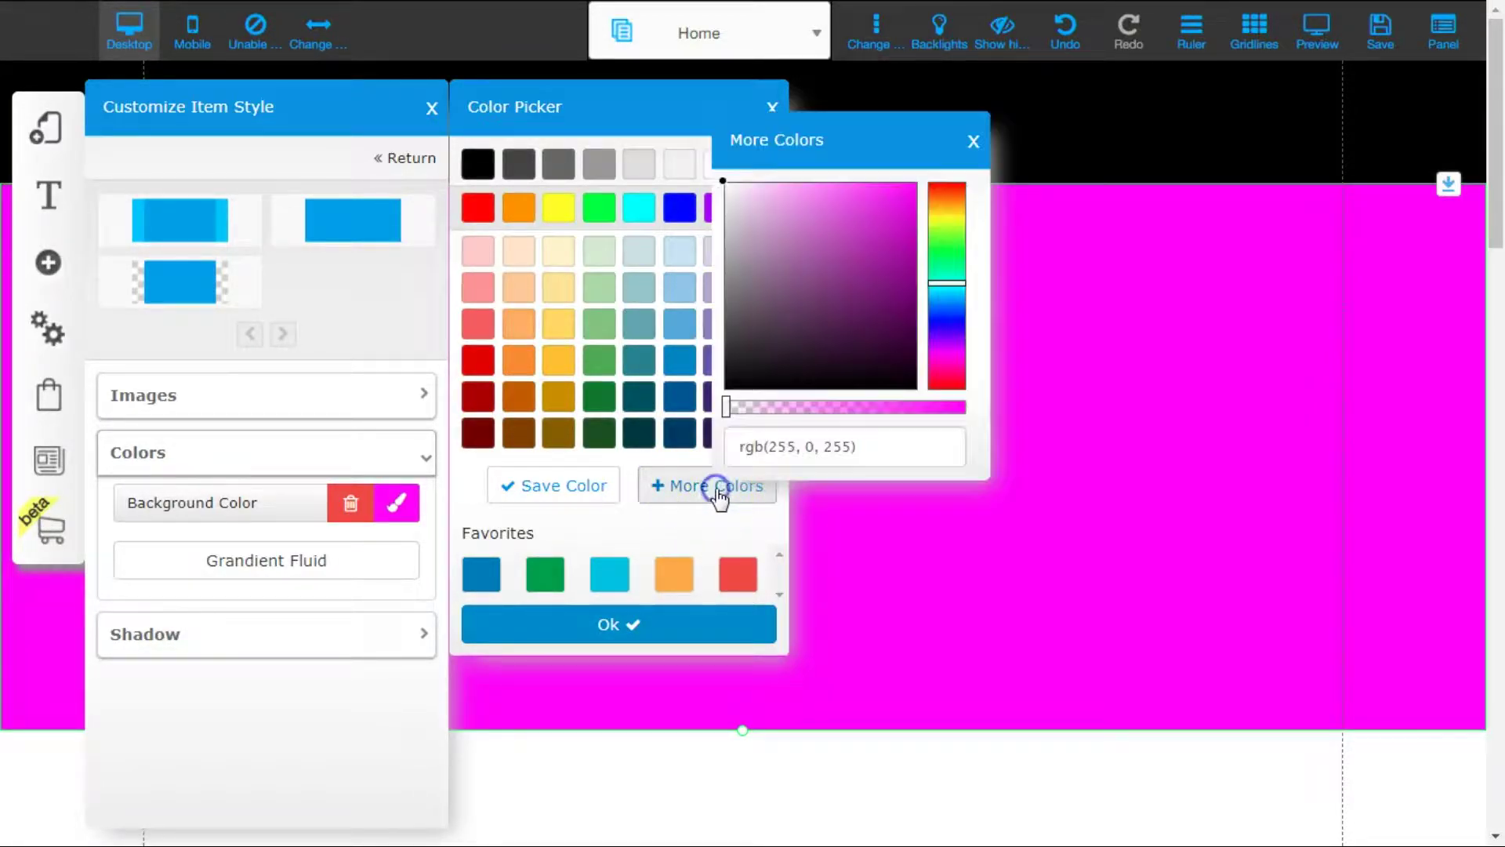
{"action": "left_click", "coordinate": [730, 406]}
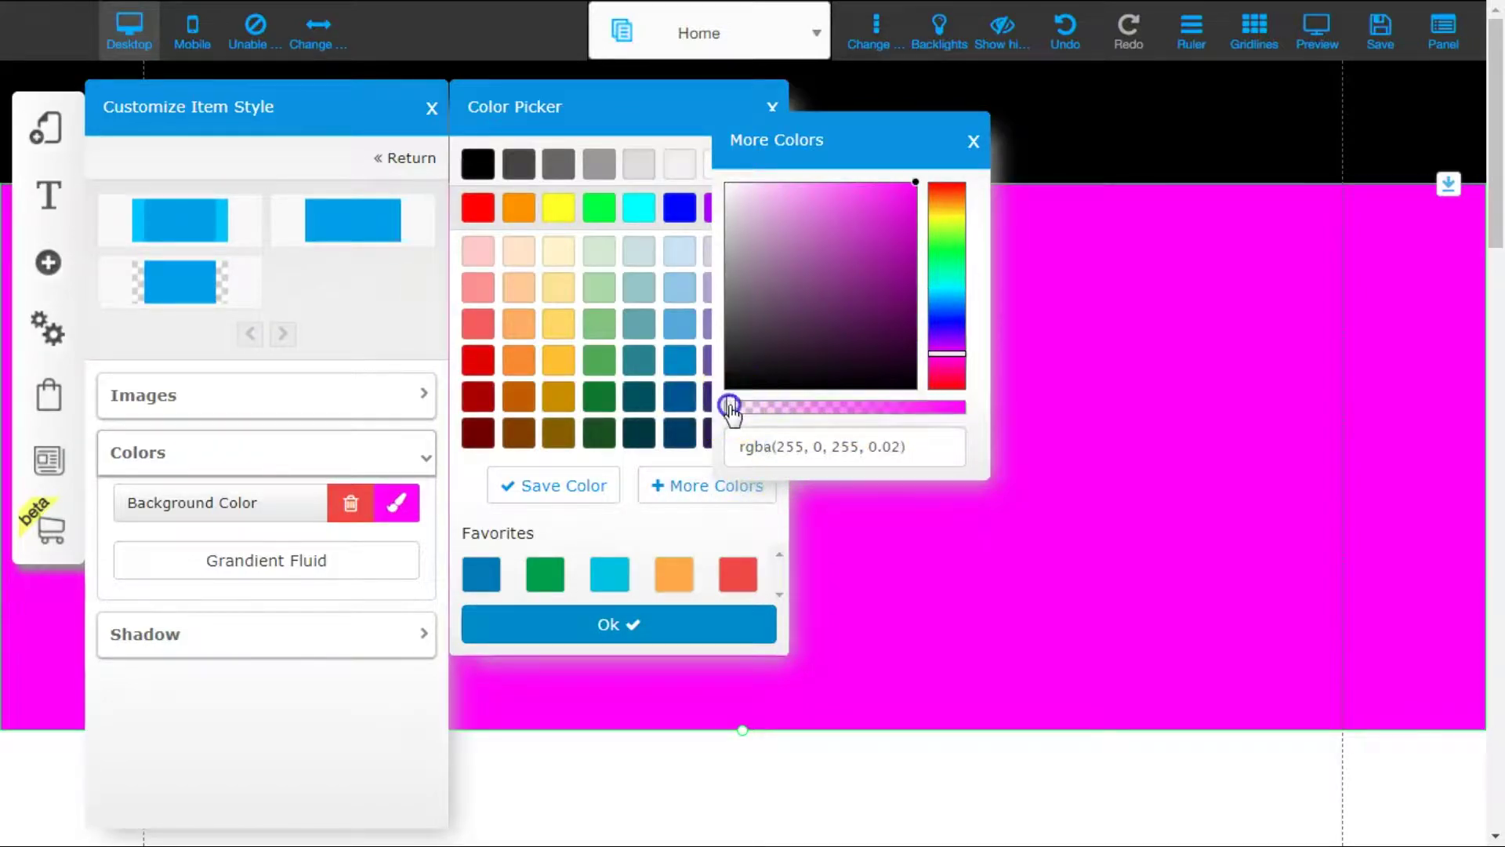
{"action": "mouse_move", "coordinate": [803, 406]}
{"action": "left_mouse_down"}
{"action": "mouse_move", "coordinate": [833, 408]}
{"action": "mouse_move", "coordinate": [798, 408]}
{"action": "left_mouse_up"}
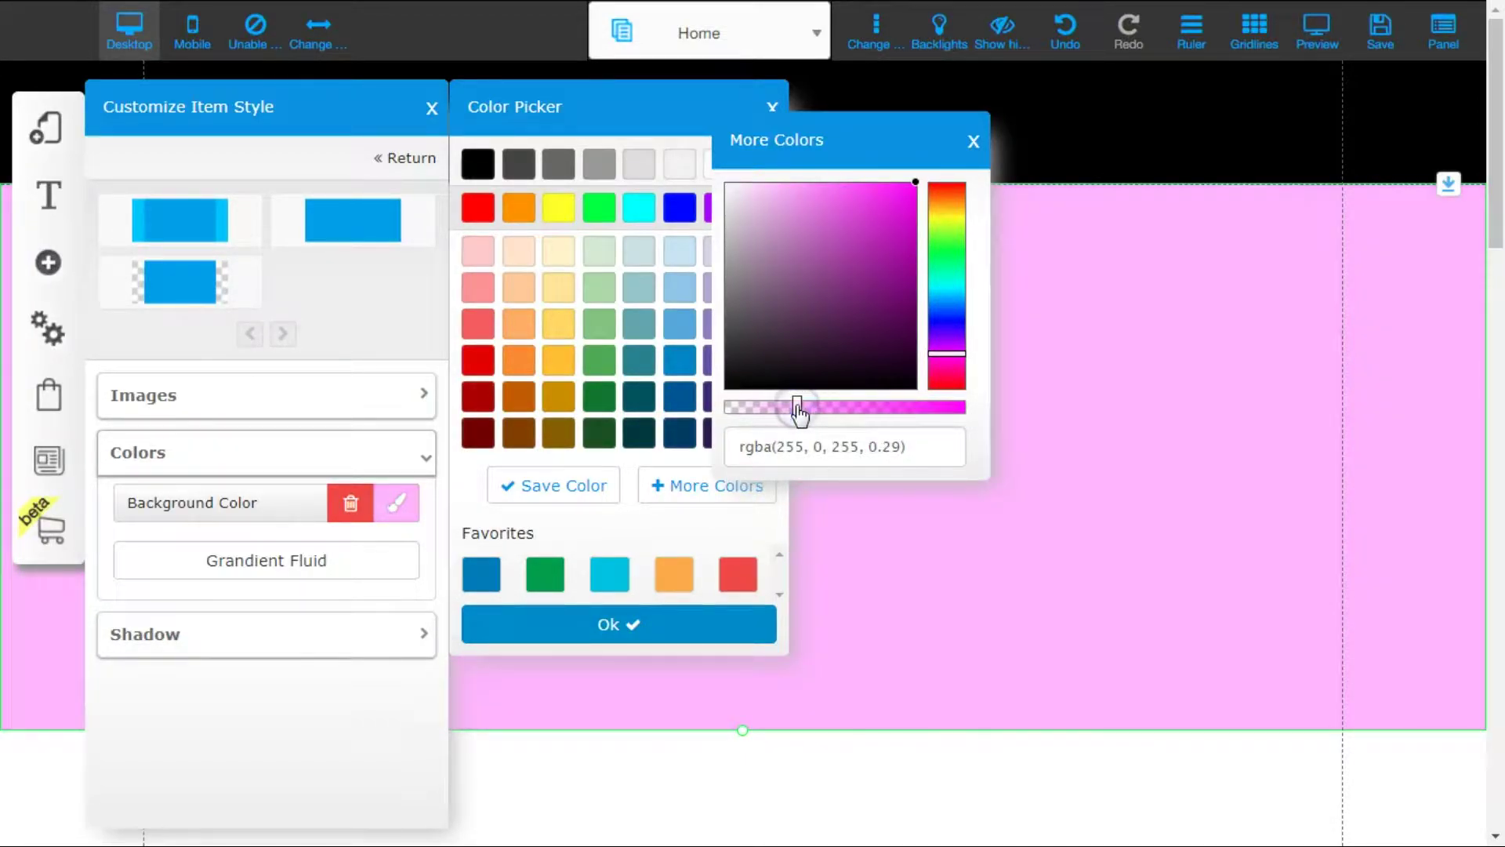
{"action": "left_click", "coordinate": [690, 627]}
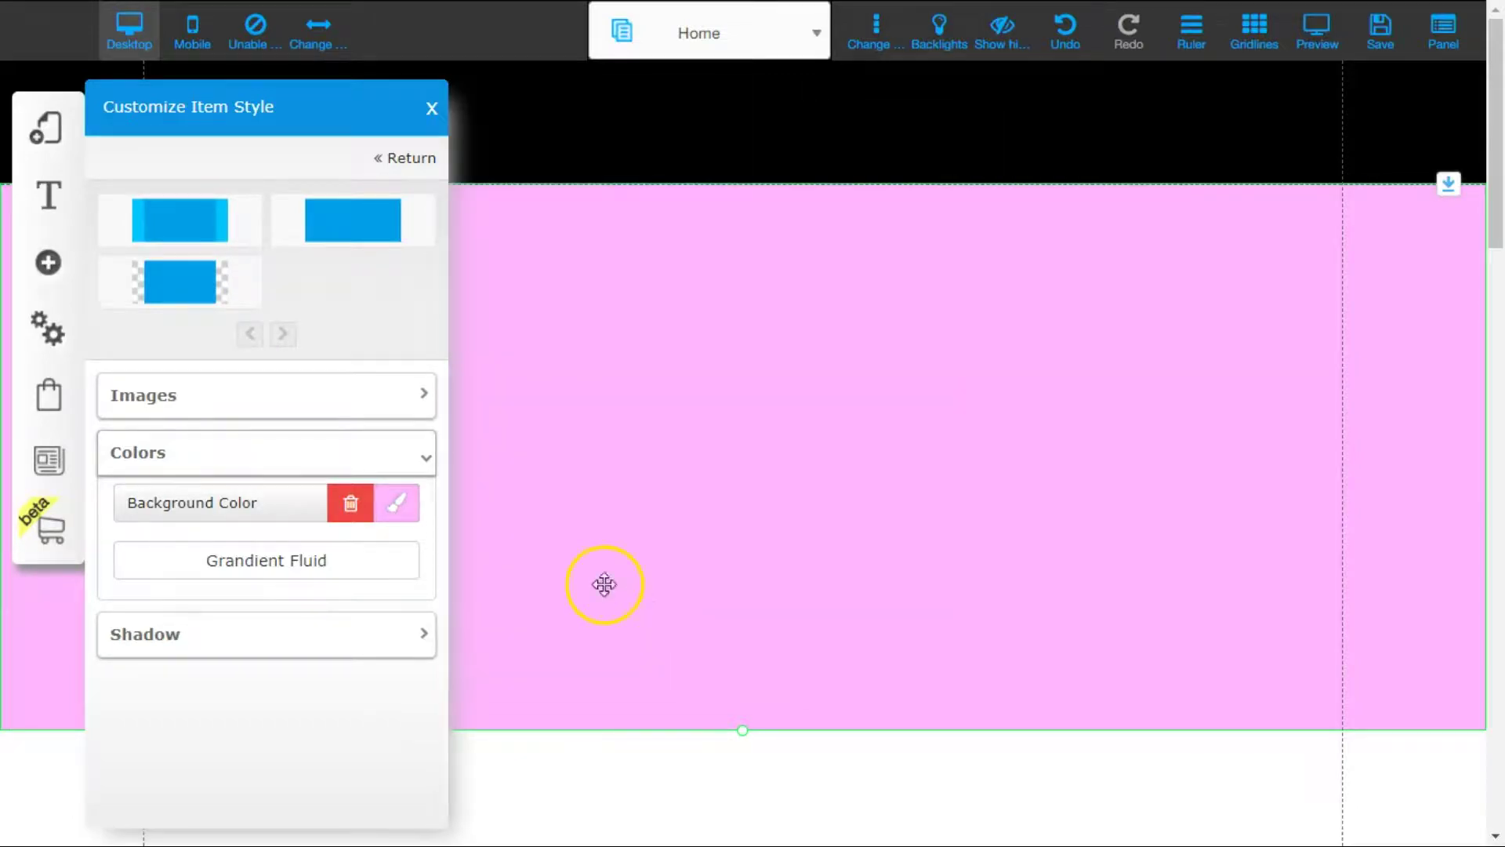
Add a linear peach-to-pink gradient from the default themes to the fluid gradient list, then reopen its configuration and save it again.
{"action": "left_click", "coordinate": [287, 570]}
{"action": "left_click", "coordinate": [794, 163]}
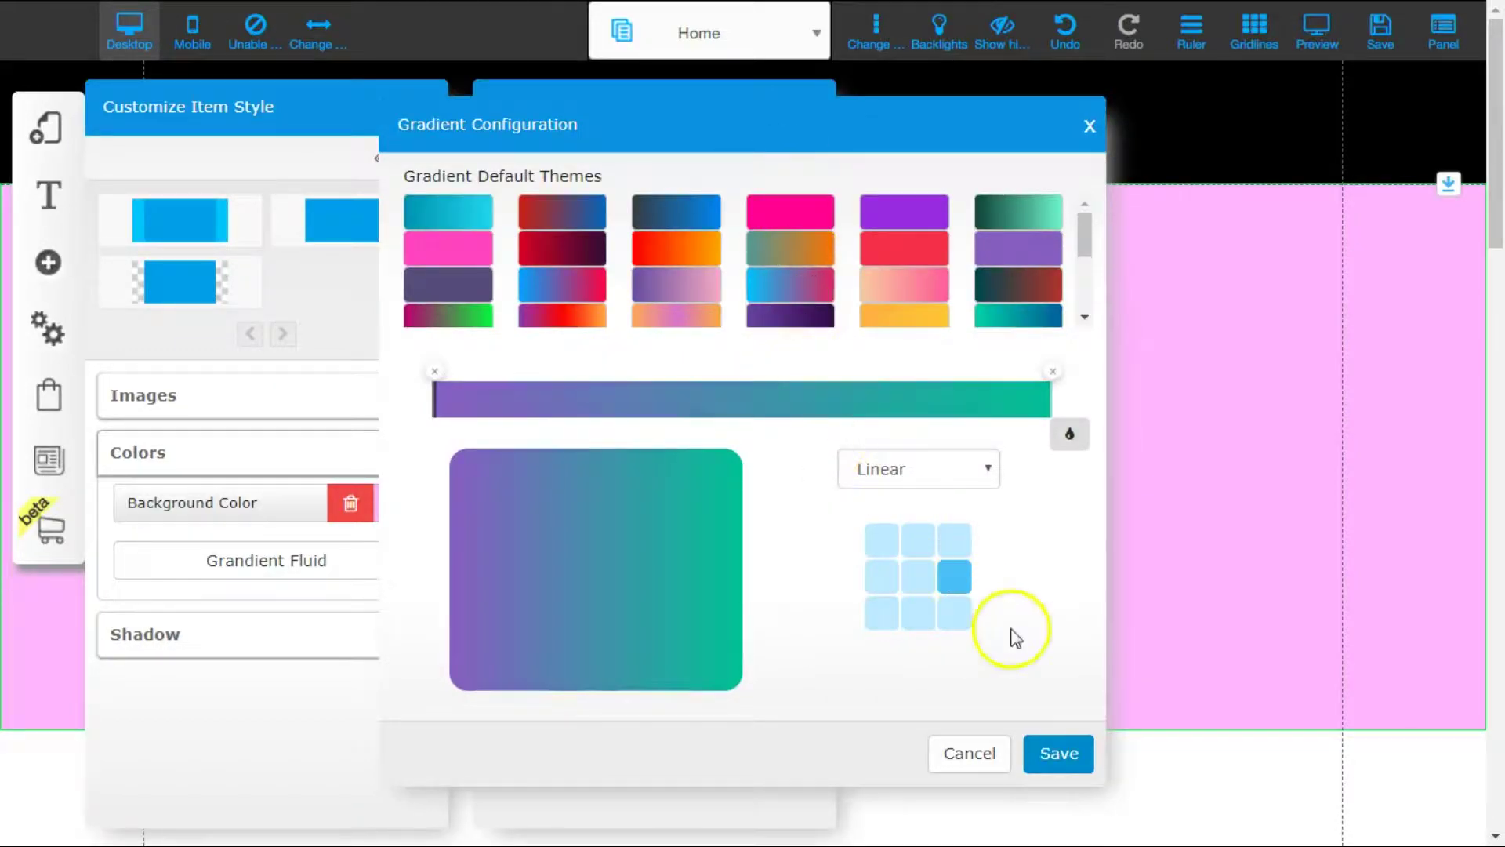
{"action": "left_click", "coordinate": [880, 284]}
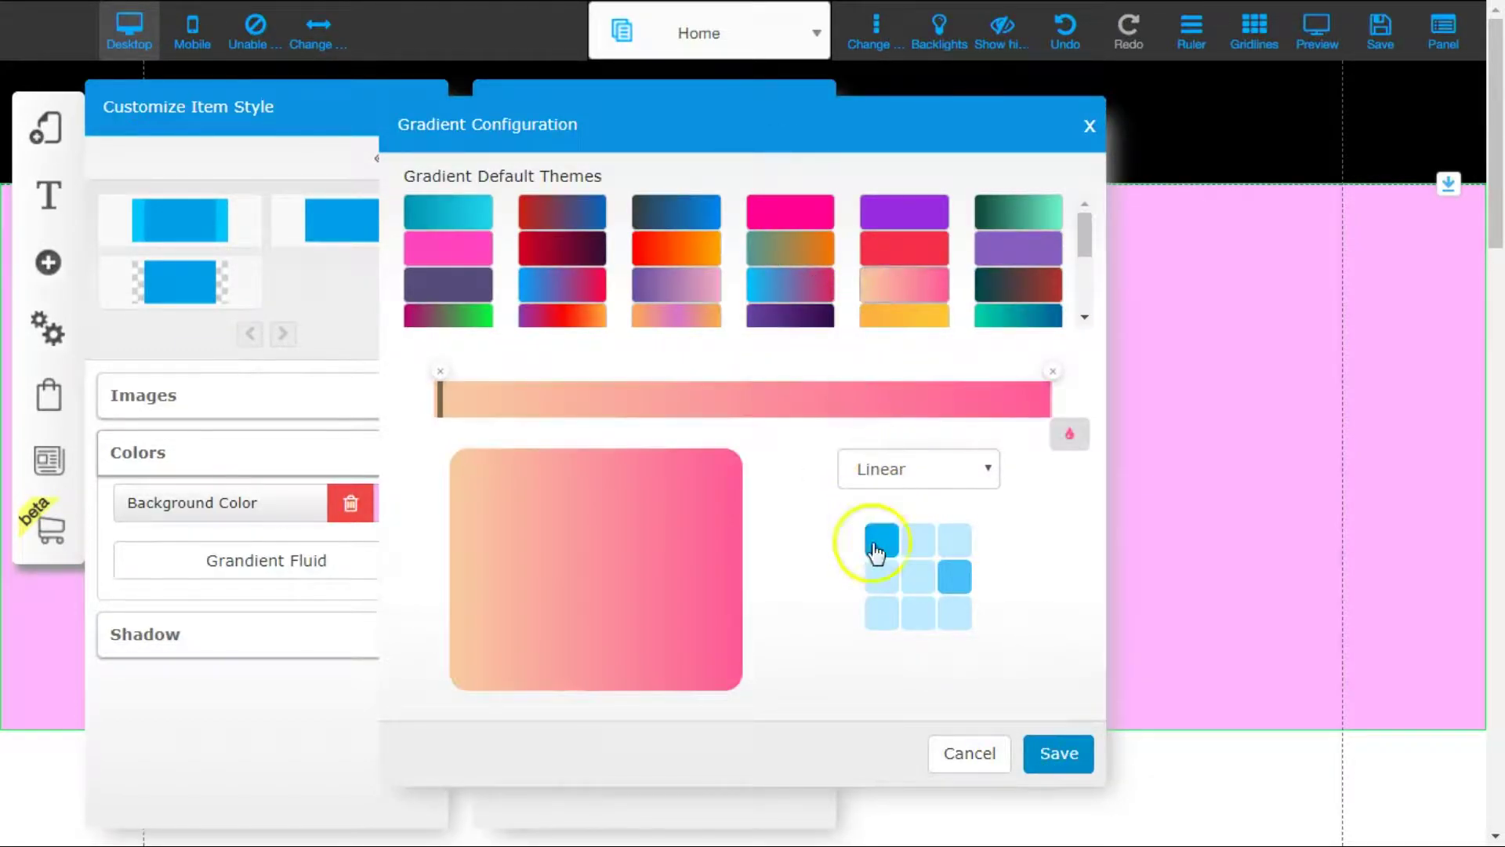
{"action": "left_click", "coordinate": [1054, 754]}
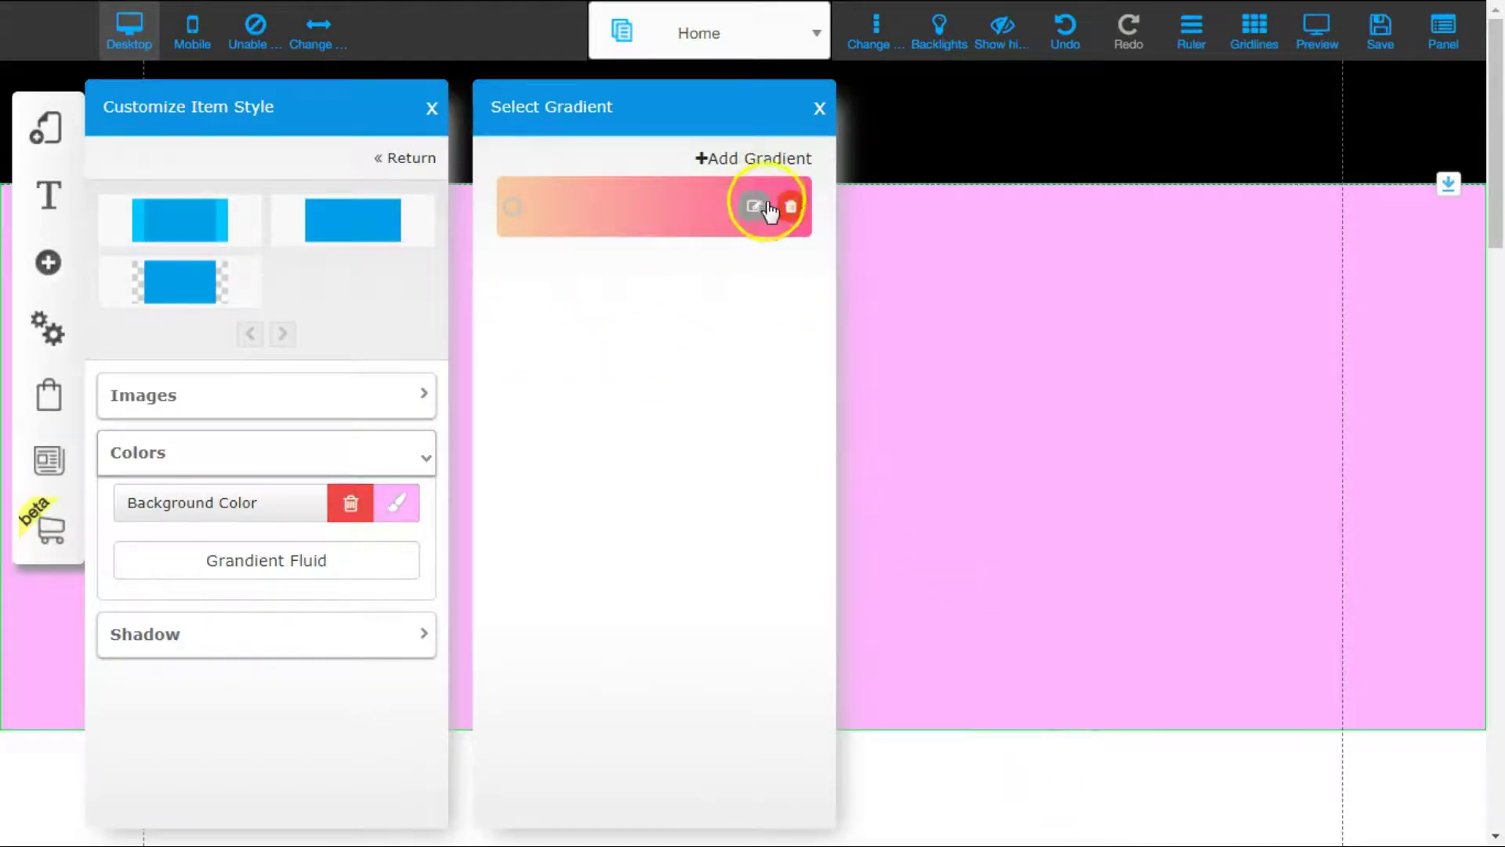
{"action": "left_click", "coordinate": [758, 210]}
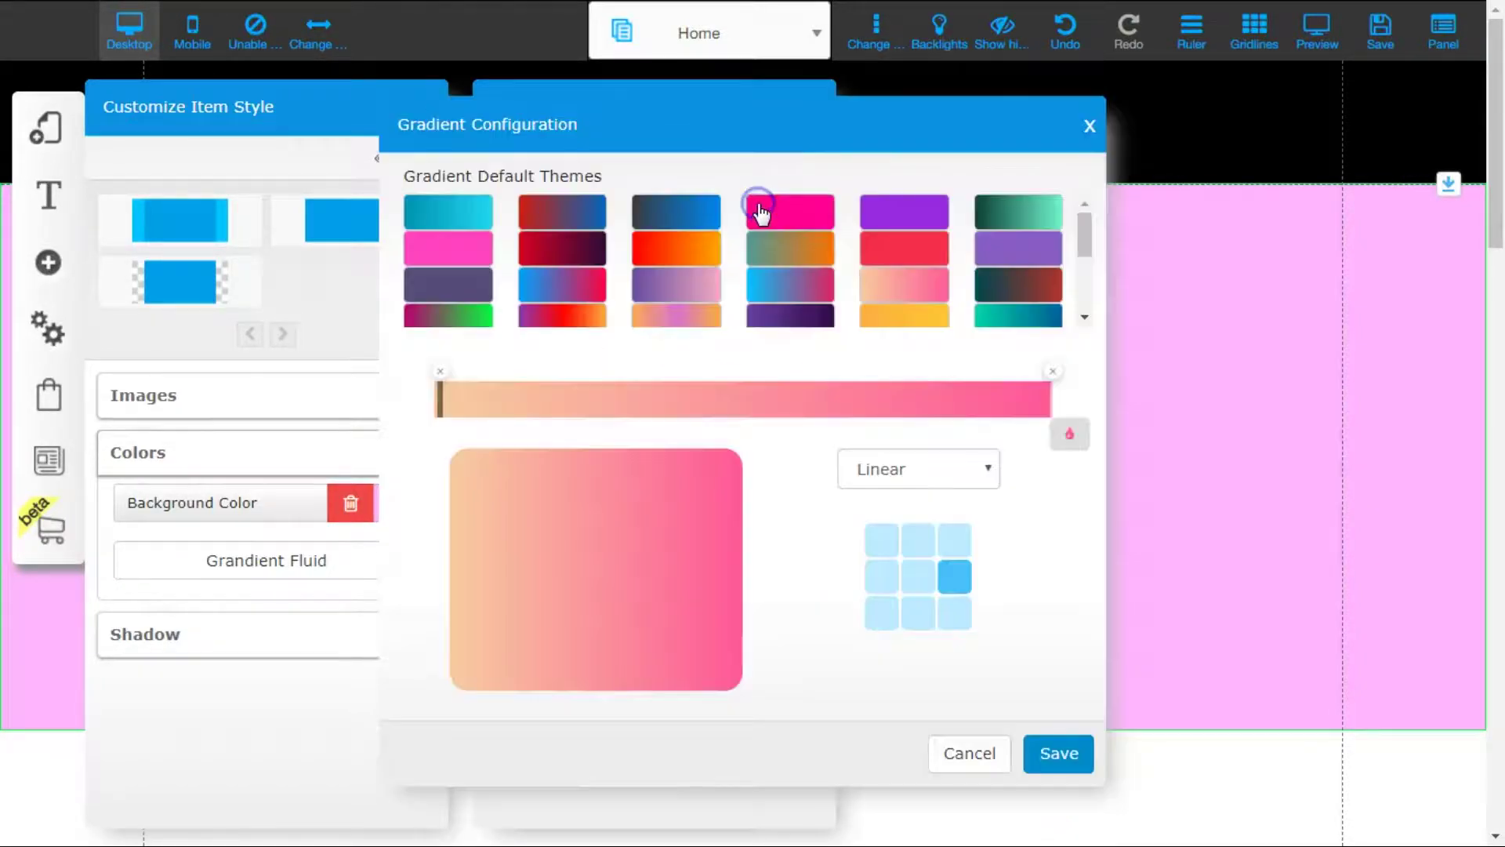
{"action": "left_click", "coordinate": [1075, 754]}
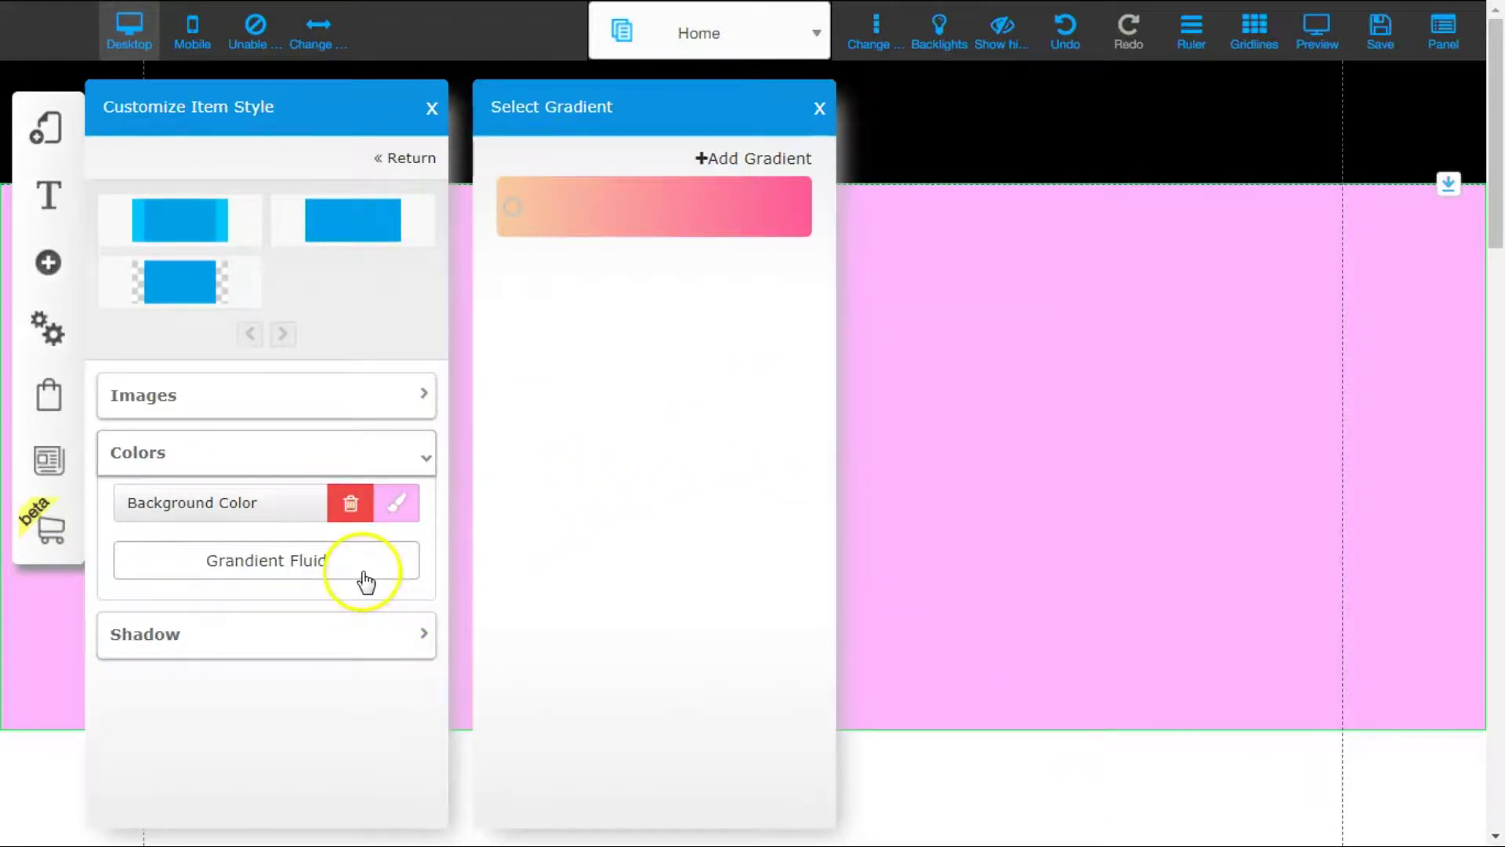
Delete the banner's background color and leave the gradient selection.
{"action": "left_click", "coordinate": [352, 505]}
{"action": "mouse_move", "coordinate": [734, 228]}
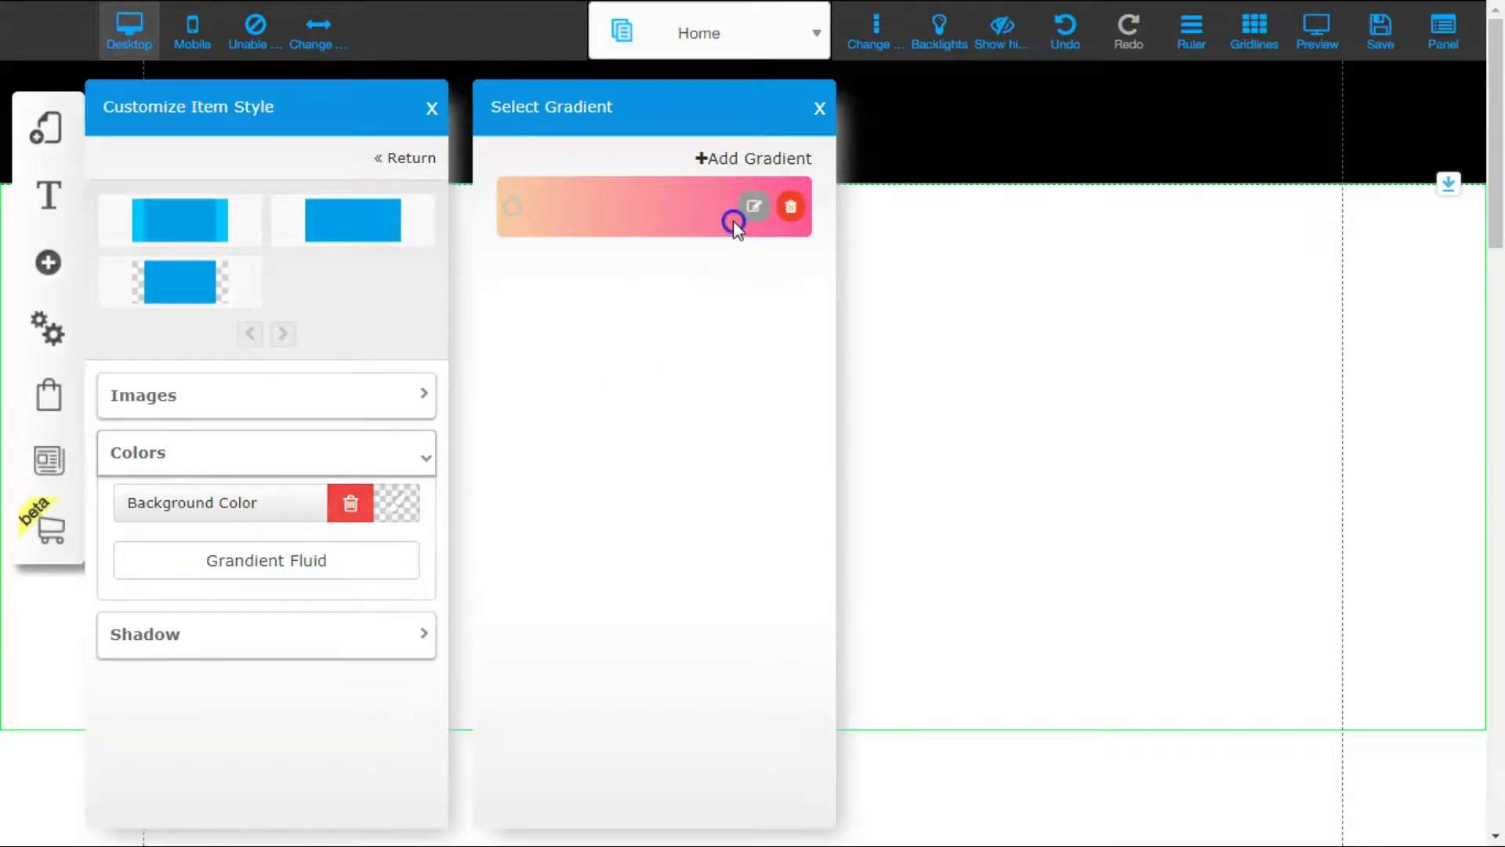
{"action": "left_click", "coordinate": [819, 109]}
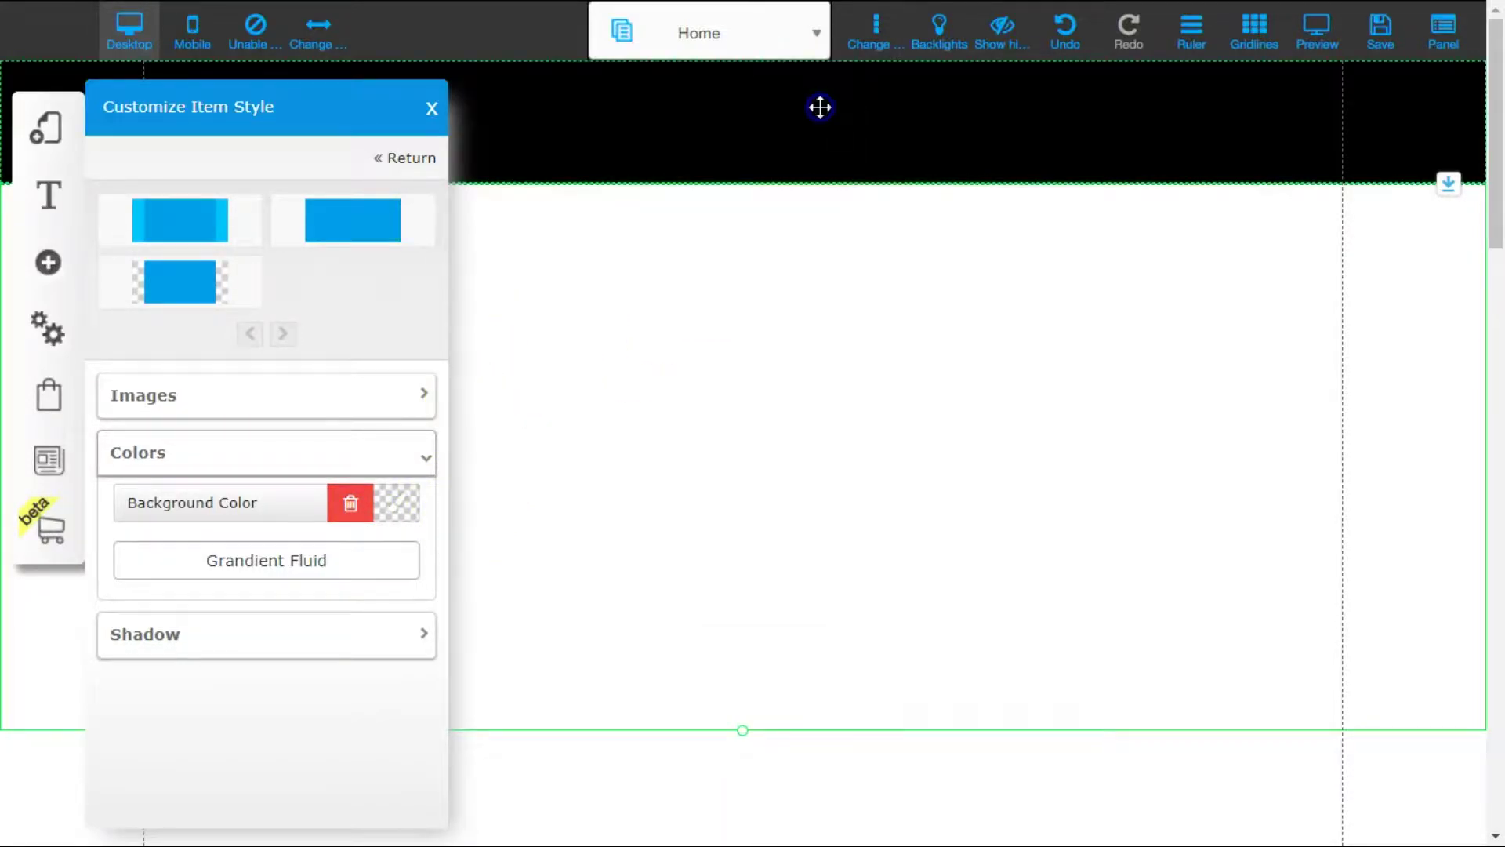
Enable the banner's shadow, make it internal and leave the style settings.
{"action": "left_click", "coordinate": [424, 635]}
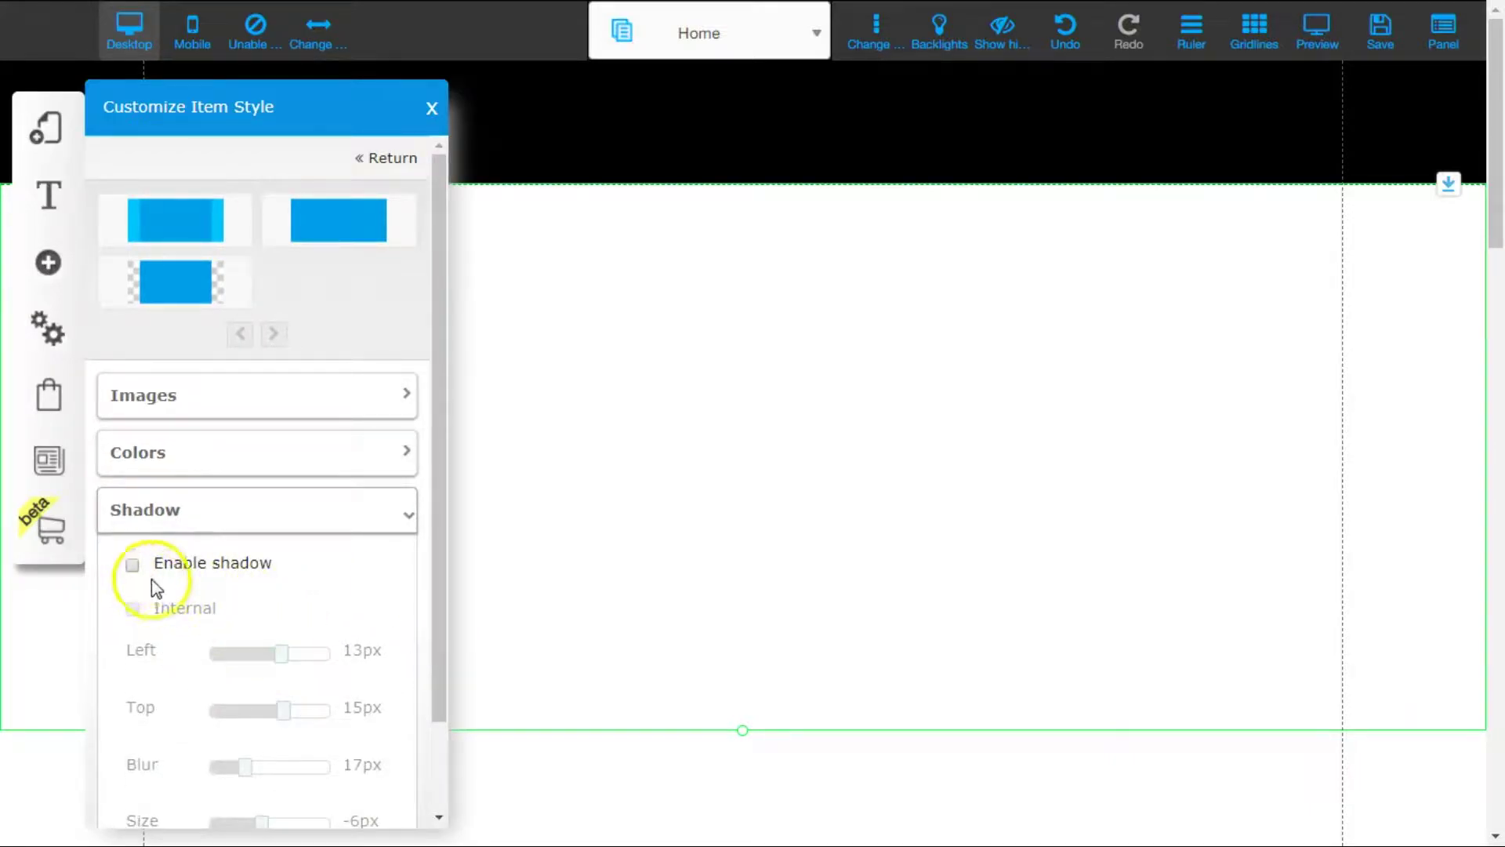
{"action": "left_click", "coordinate": [132, 566]}
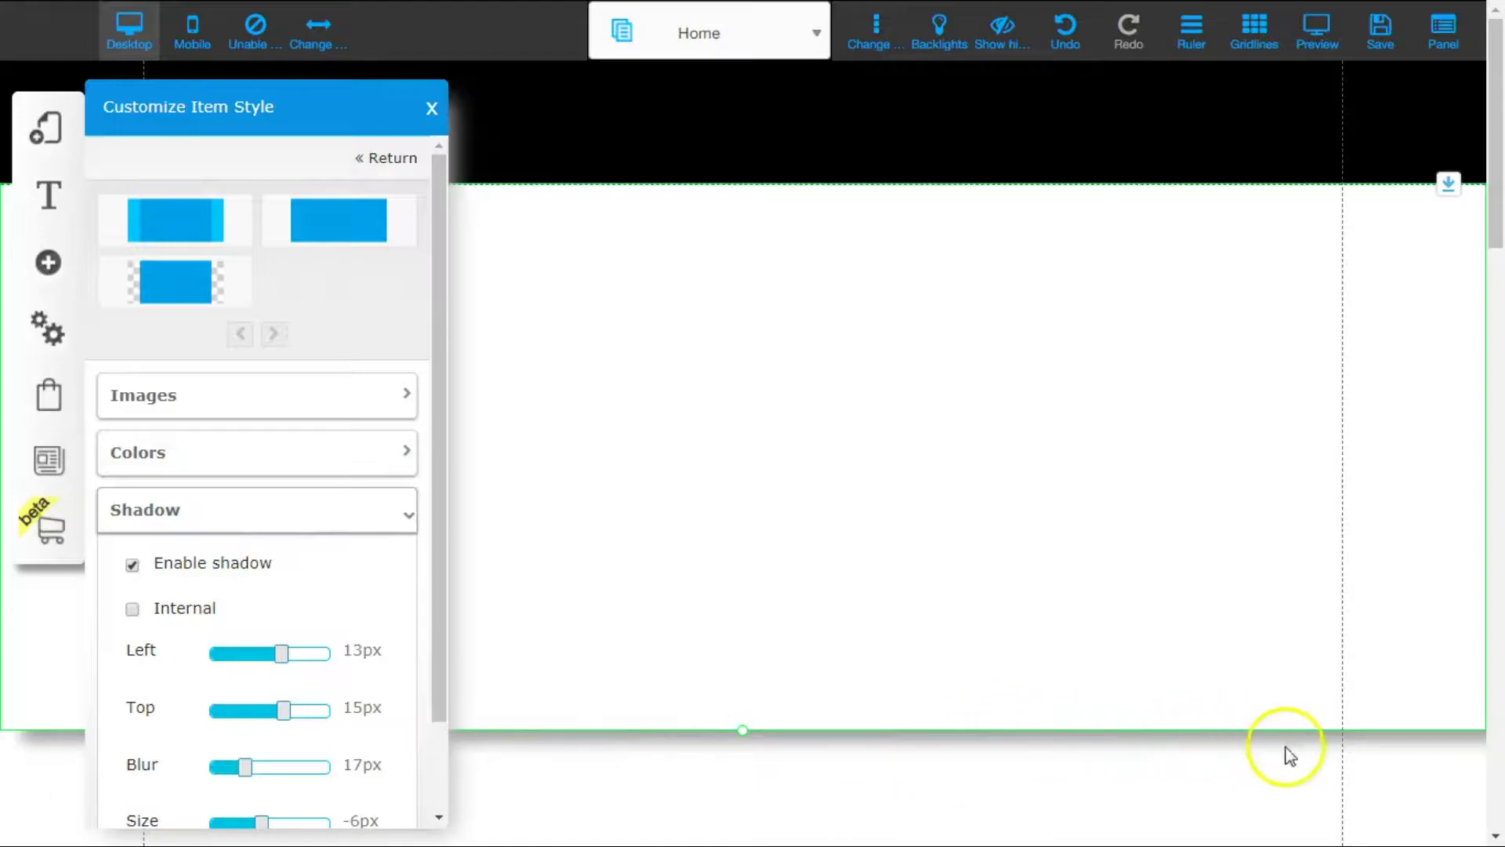
{"action": "left_click", "coordinate": [132, 610]}
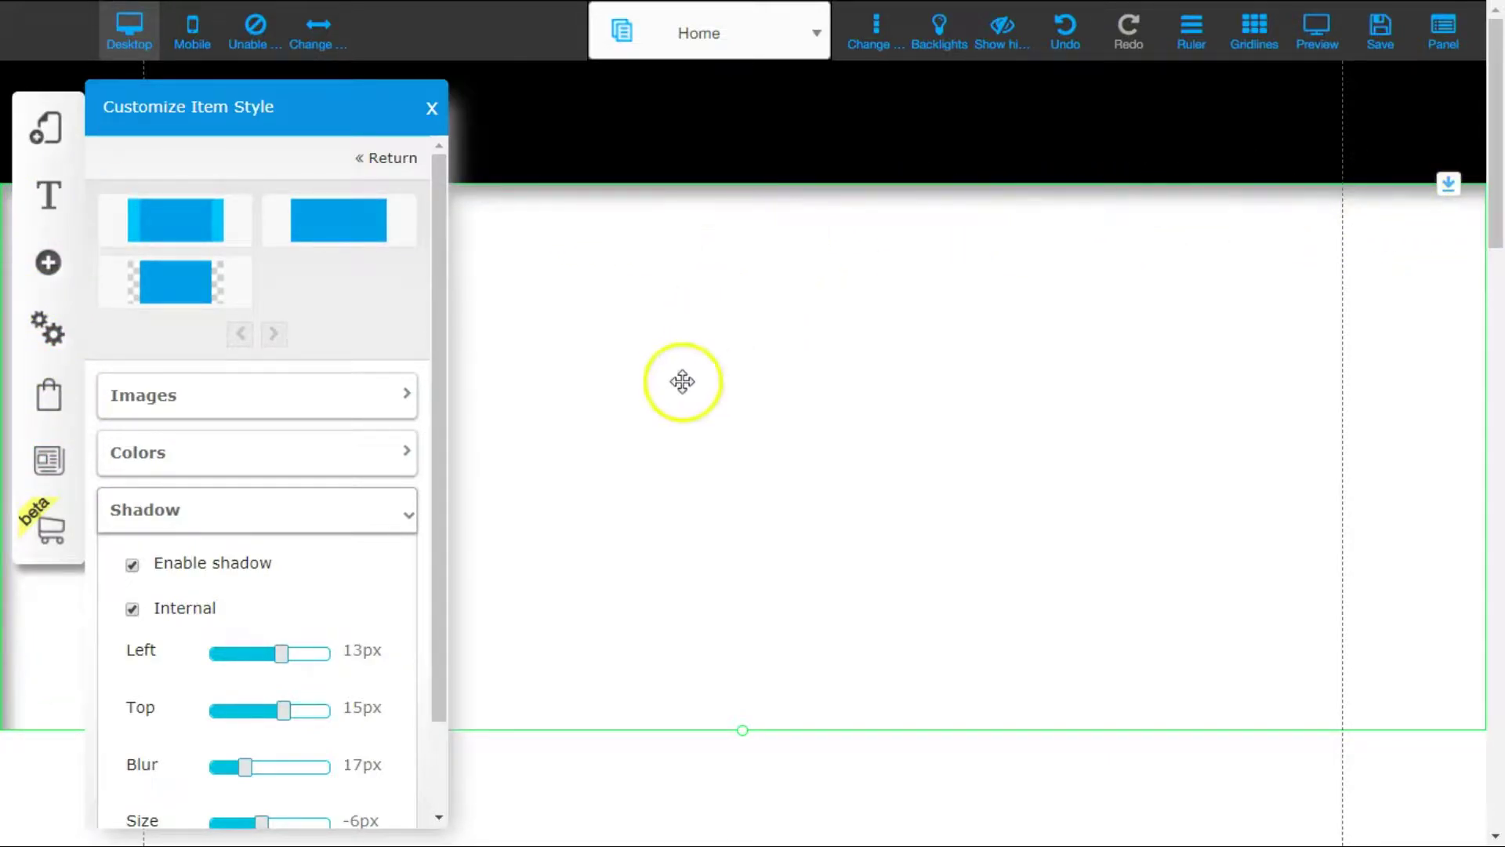
{"action": "left_click", "coordinate": [432, 108]}
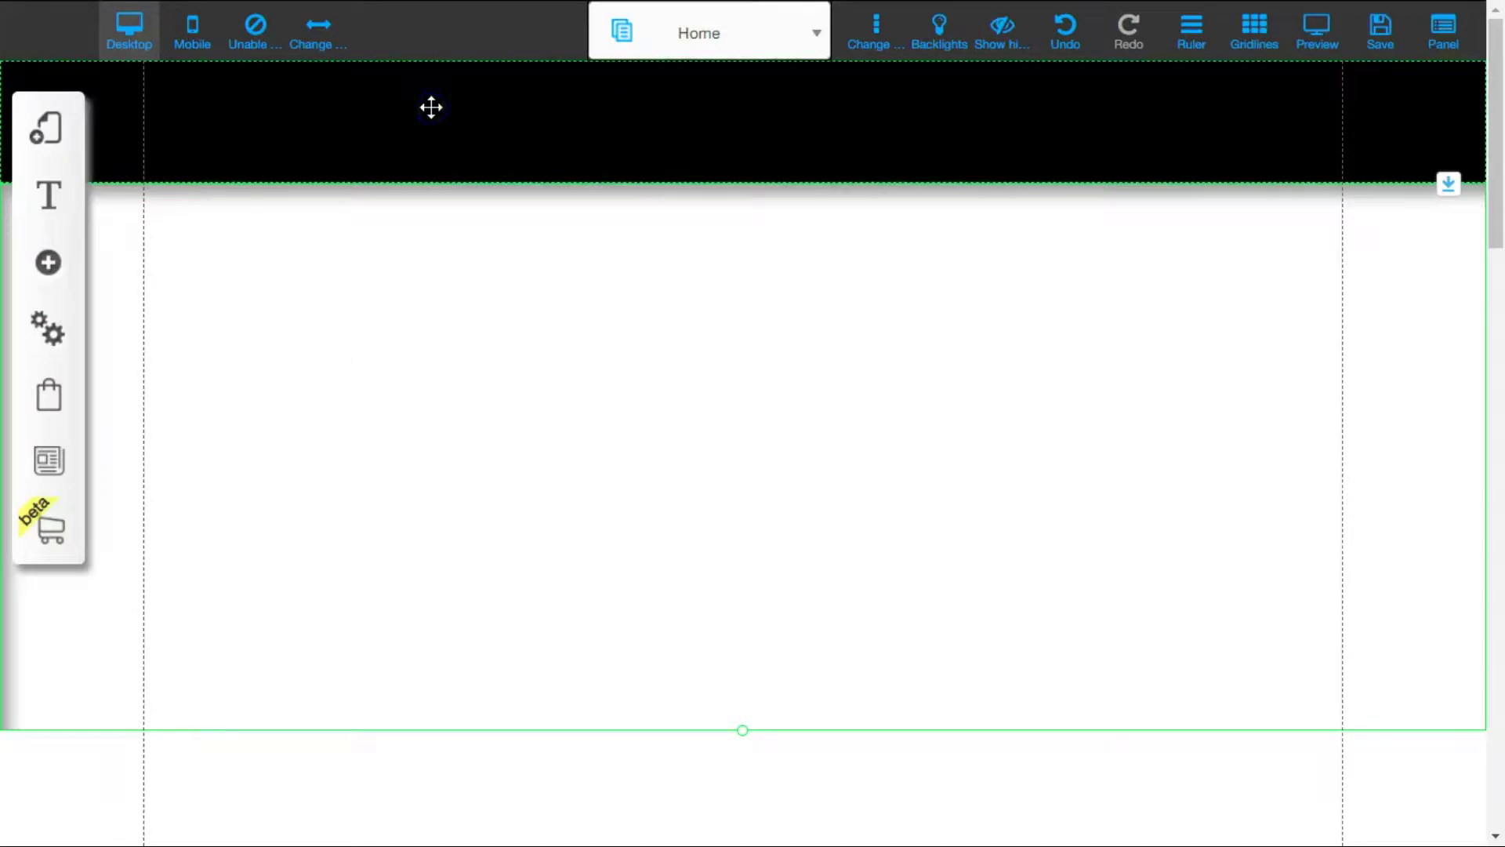
Give the banner a light pink background color from its appearance settings.
{"action": "left_click", "coordinate": [692, 395]}
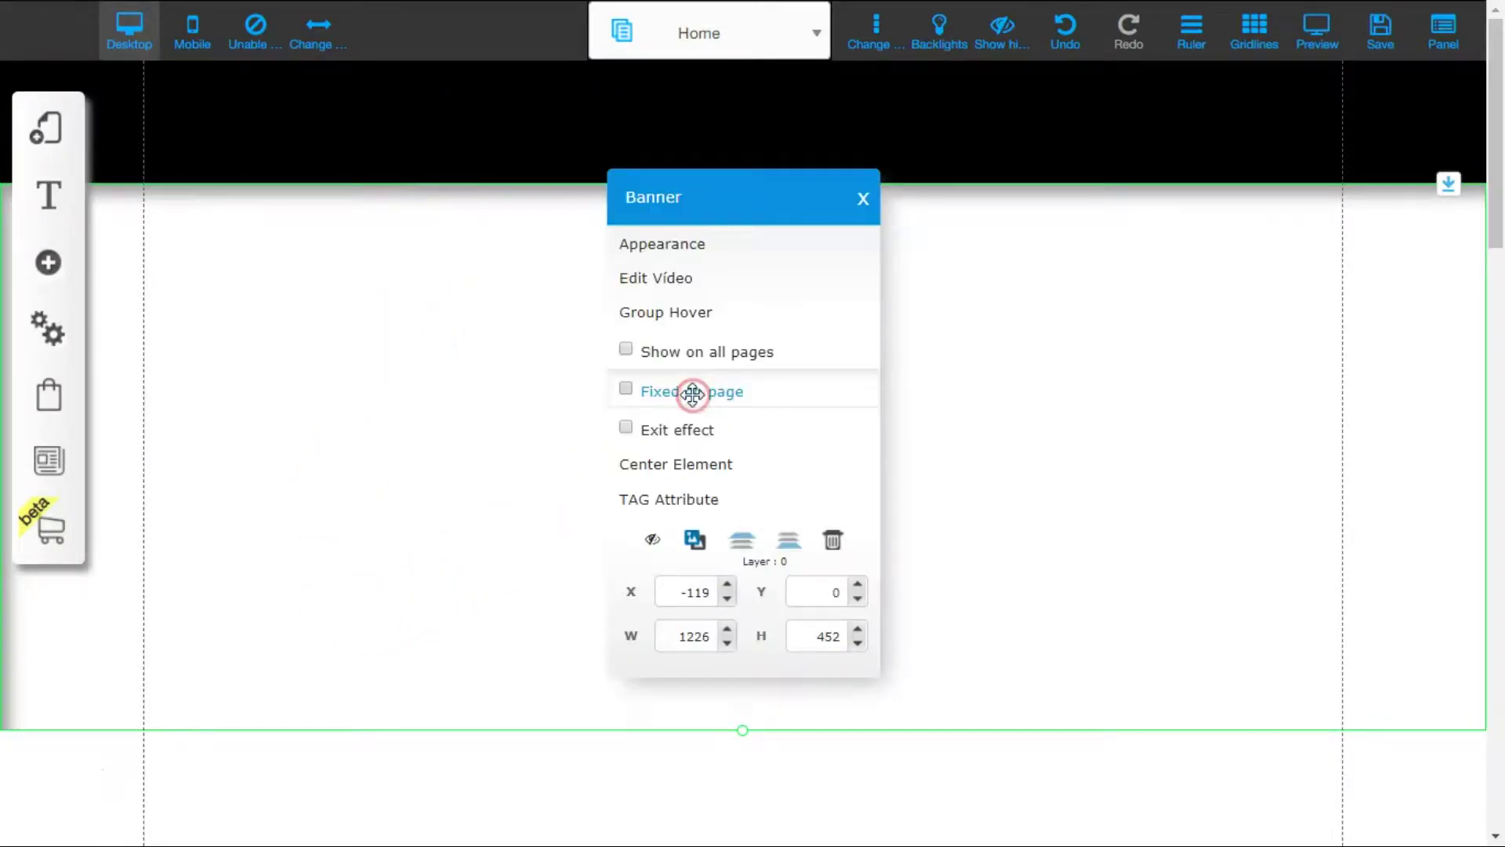
{"action": "left_click", "coordinate": [751, 256]}
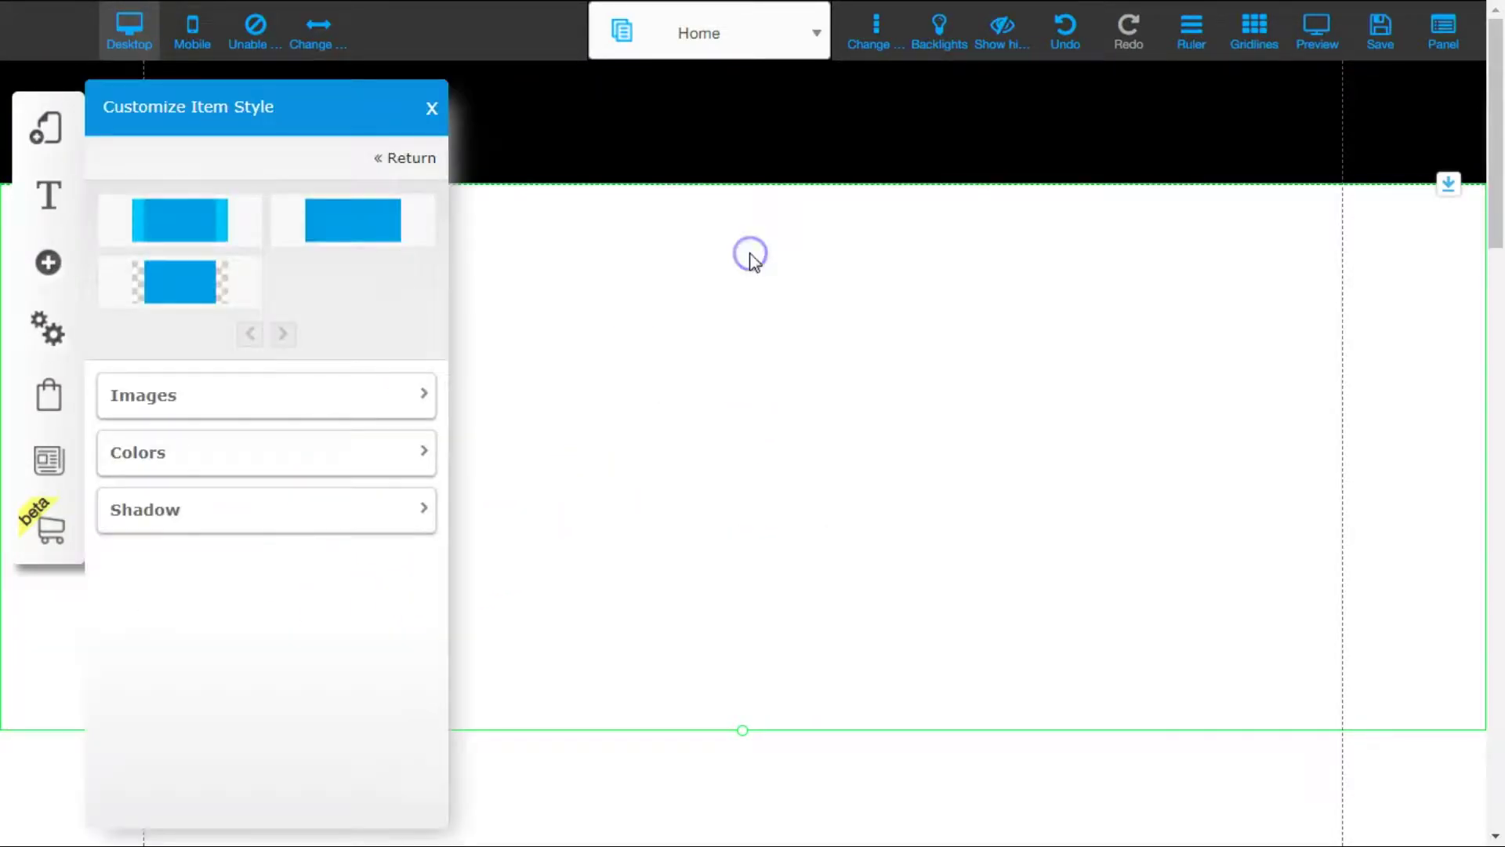
{"action": "left_click", "coordinate": [418, 452]}
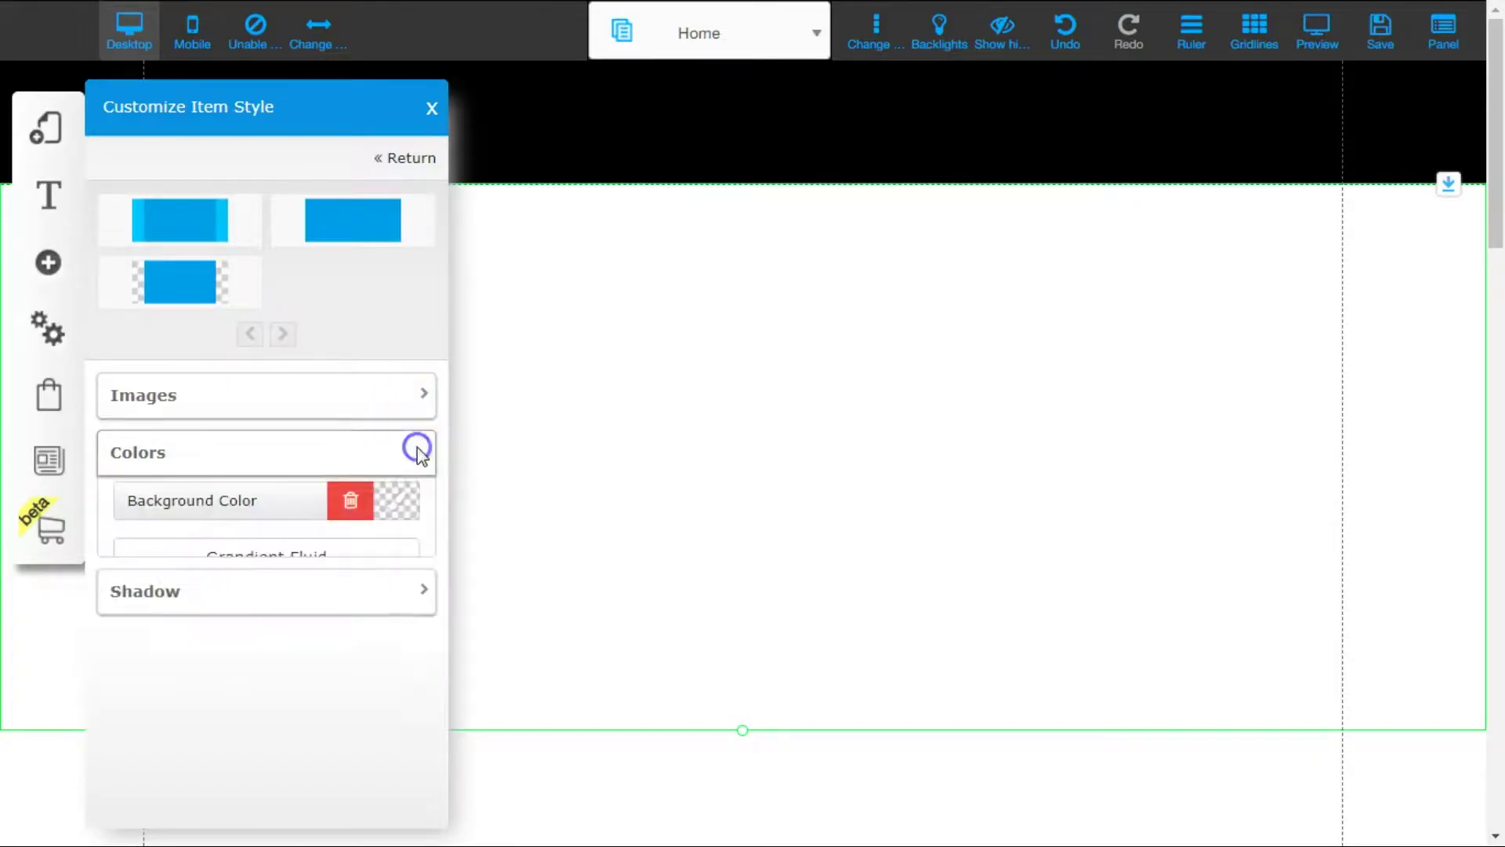
{"action": "left_click", "coordinate": [398, 505]}
{"action": "left_click", "coordinate": [760, 251]}
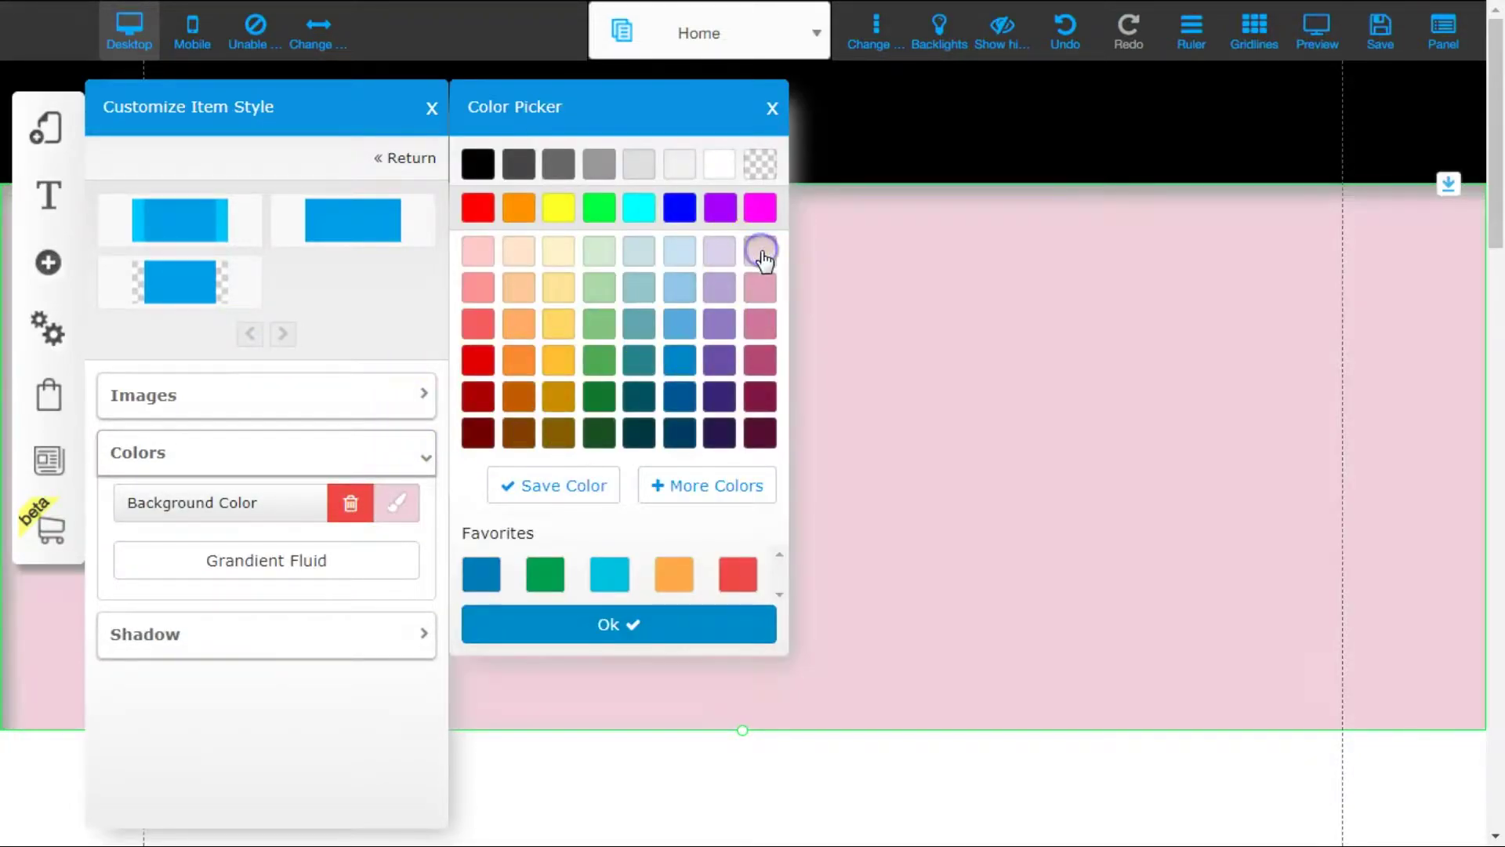
{"action": "left_click", "coordinate": [722, 613]}
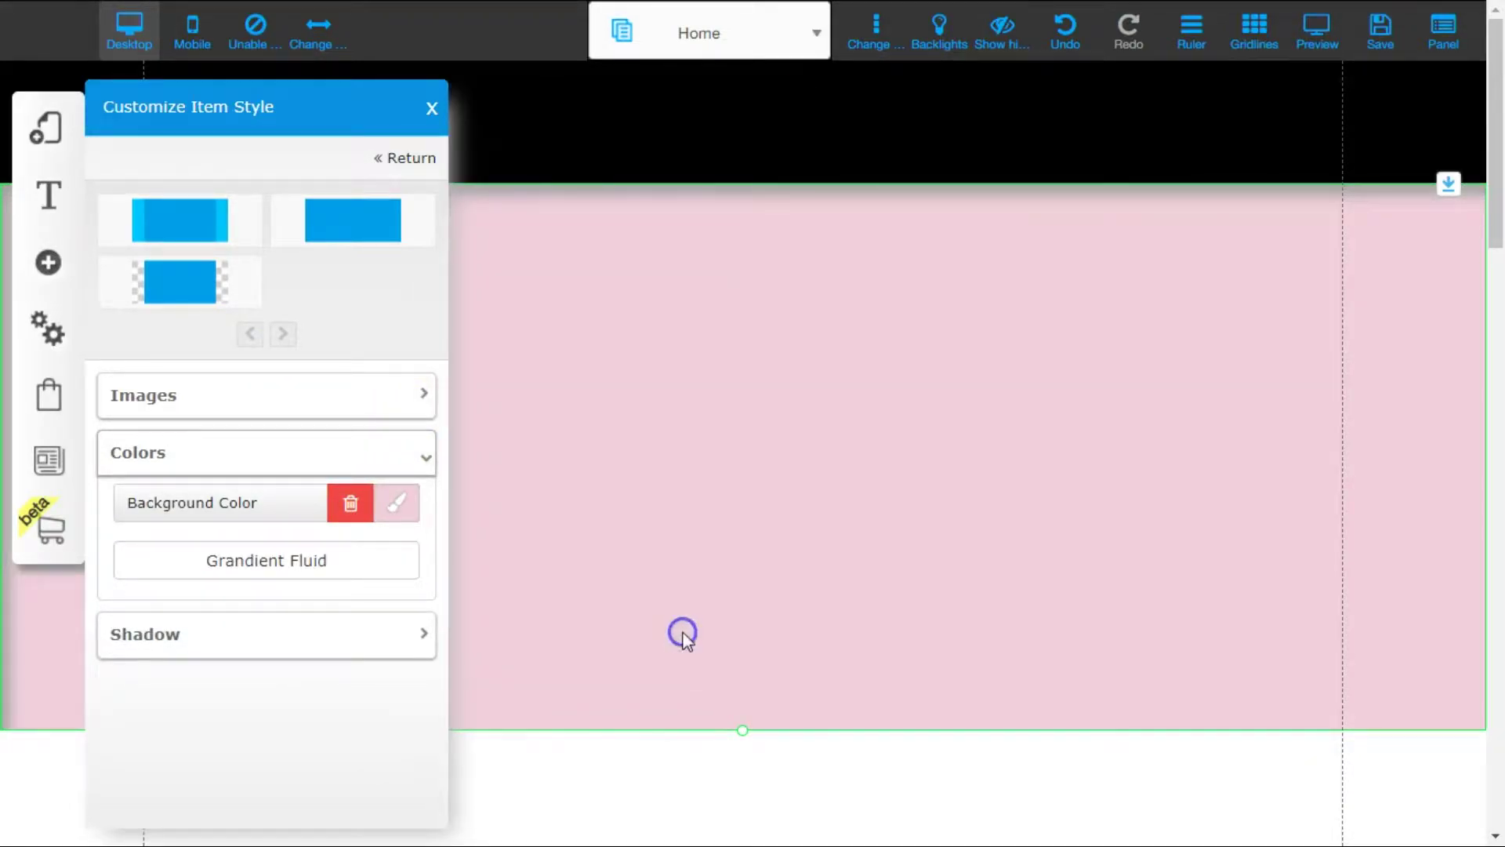
{"action": "left_click", "coordinate": [431, 109]}
Add a second banner to the page, using the plain blue Classic one.
{"action": "left_click", "coordinate": [46, 282]}
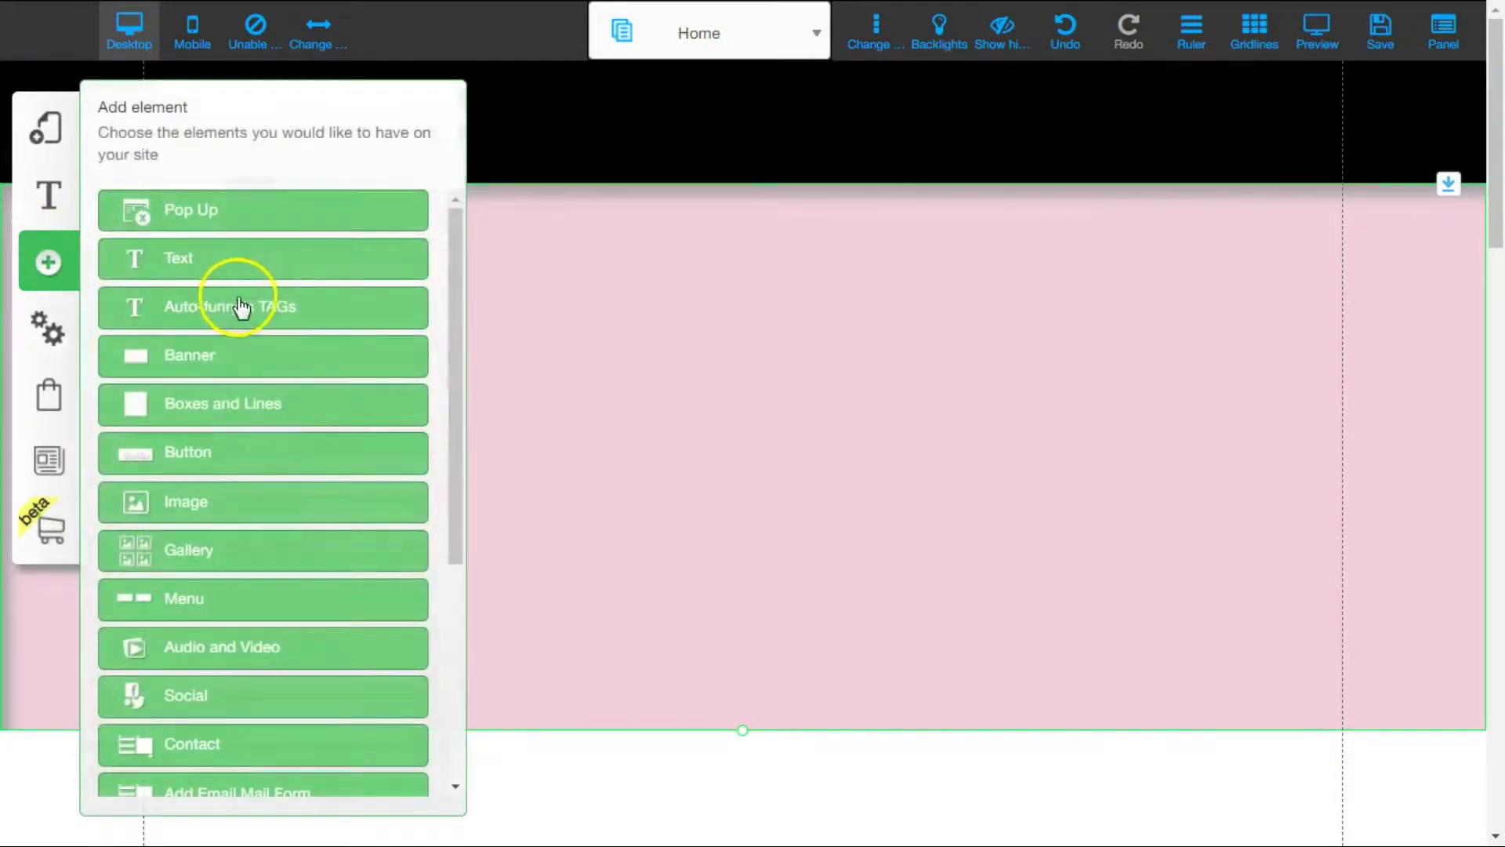
{"action": "left_click", "coordinate": [250, 357]}
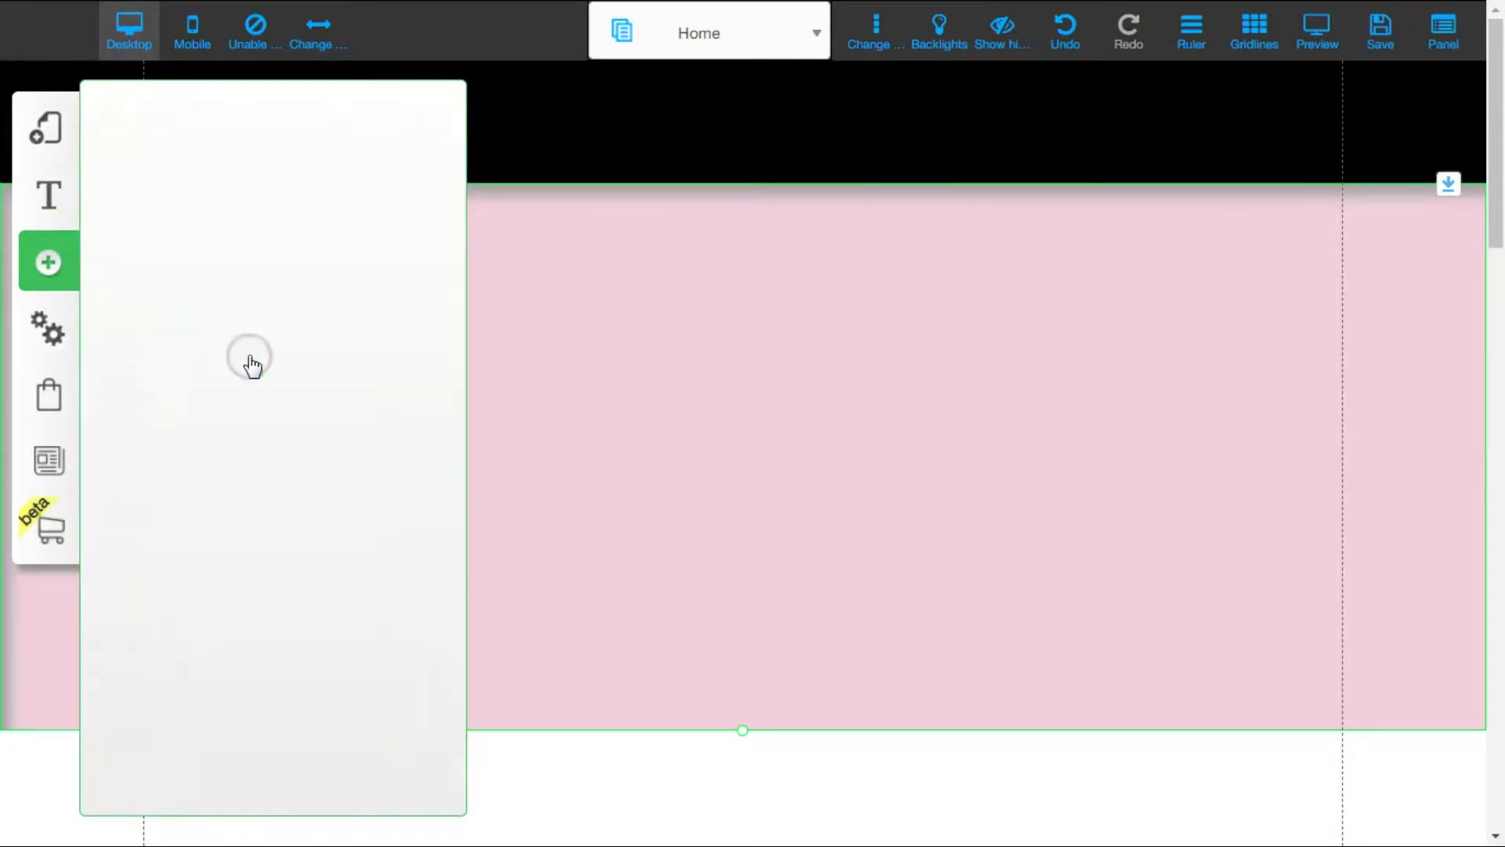
{"action": "left_click", "coordinate": [319, 262]}
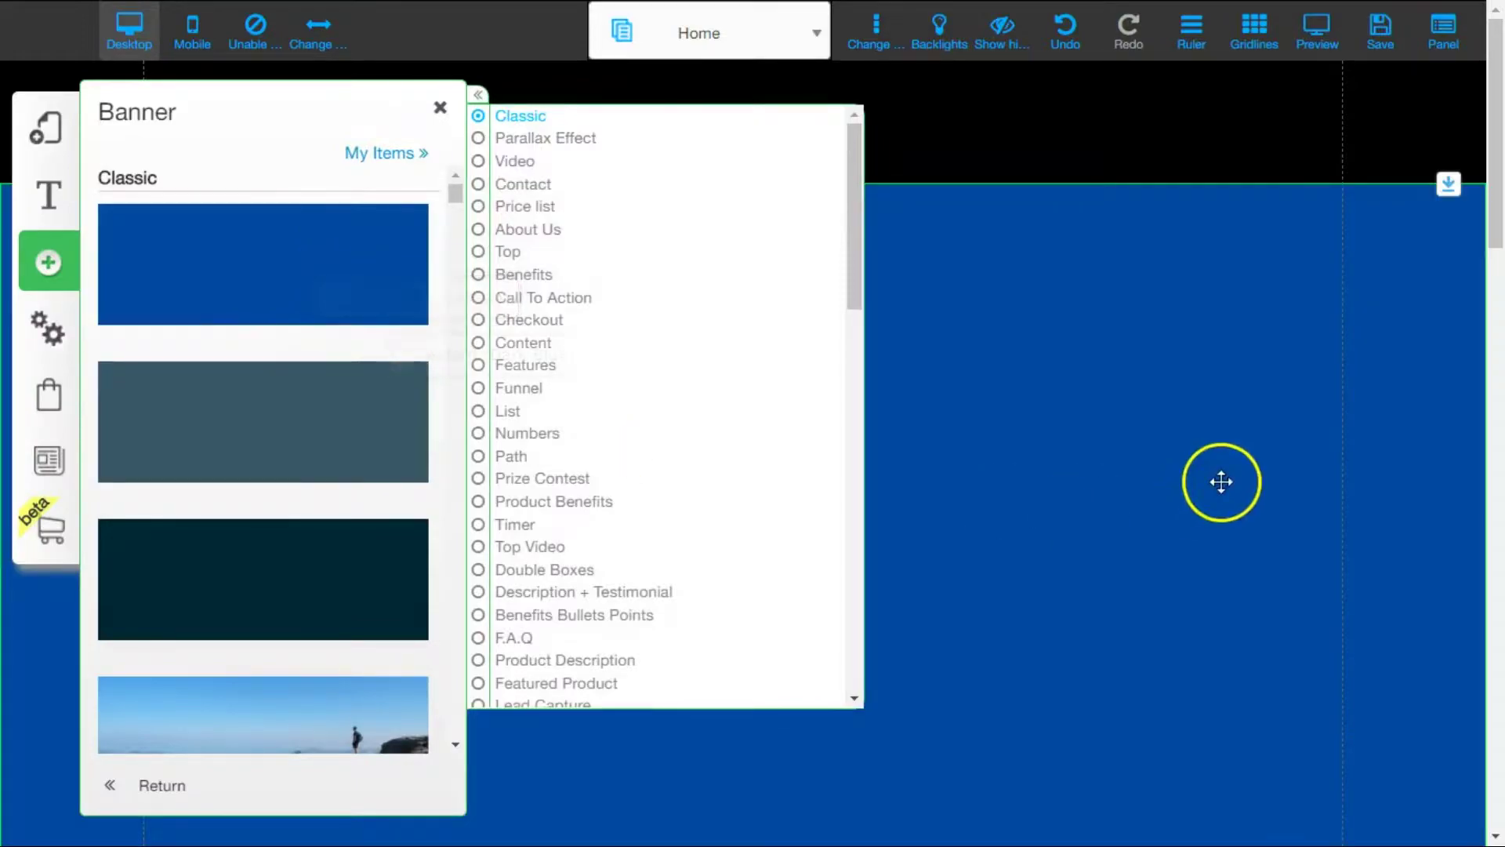
{"action": "left_click", "coordinate": [1296, 421]}
Move the blue banner below the pink one and align its upper edge flush with the pink banner's lower edge.
{"action": "left_click", "coordinate": [1037, 346]}
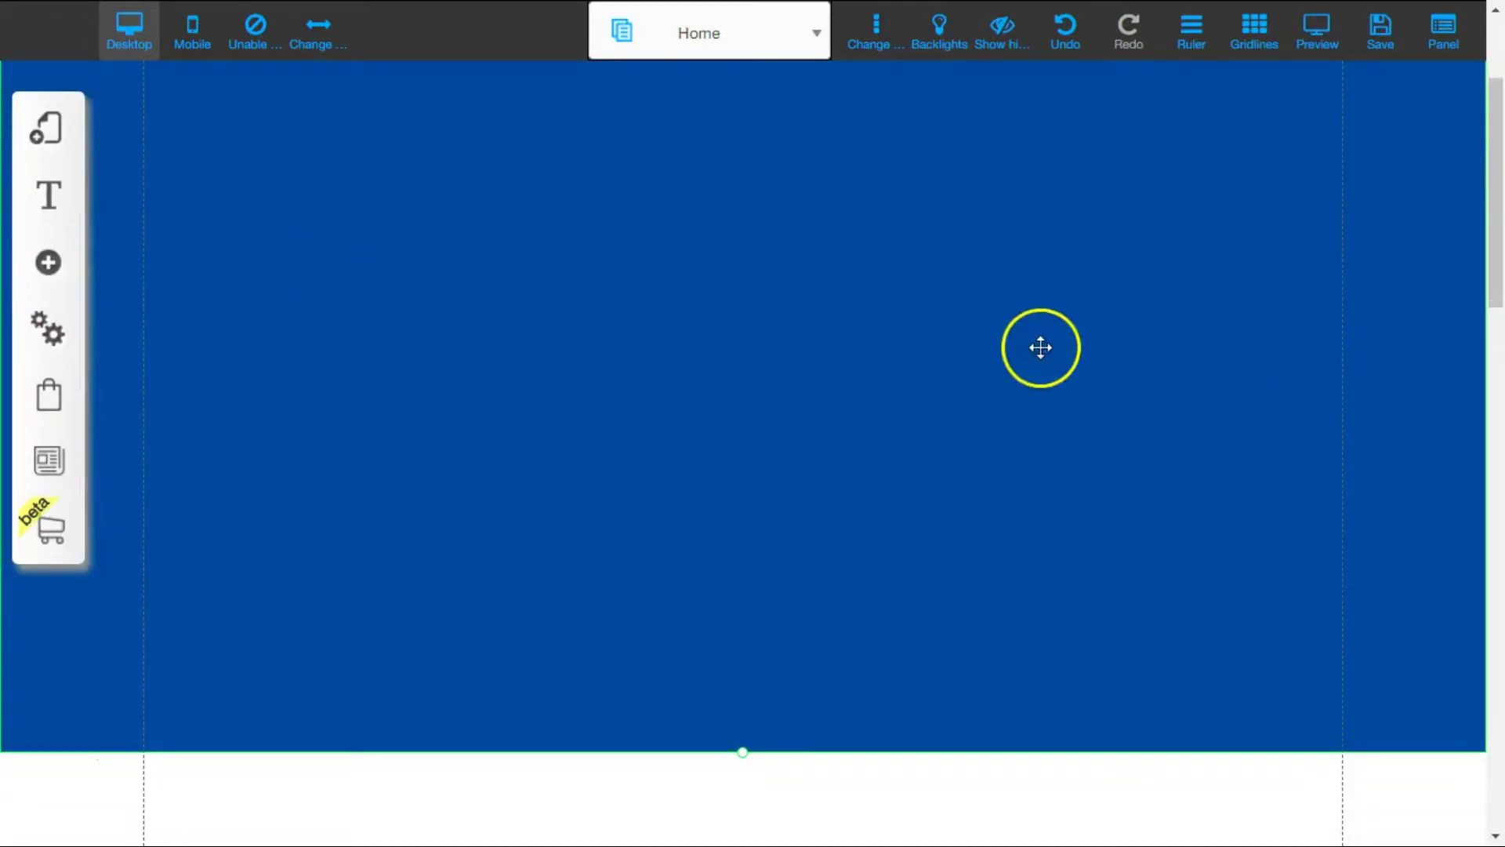
{"action": "scroll", "coordinate": [1038, 397], "scroll_direction": "up", "scroll_amount": 5}
{"action": "scroll", "coordinate": [1036, 776], "scroll_direction": "up", "scroll_amount": 1}
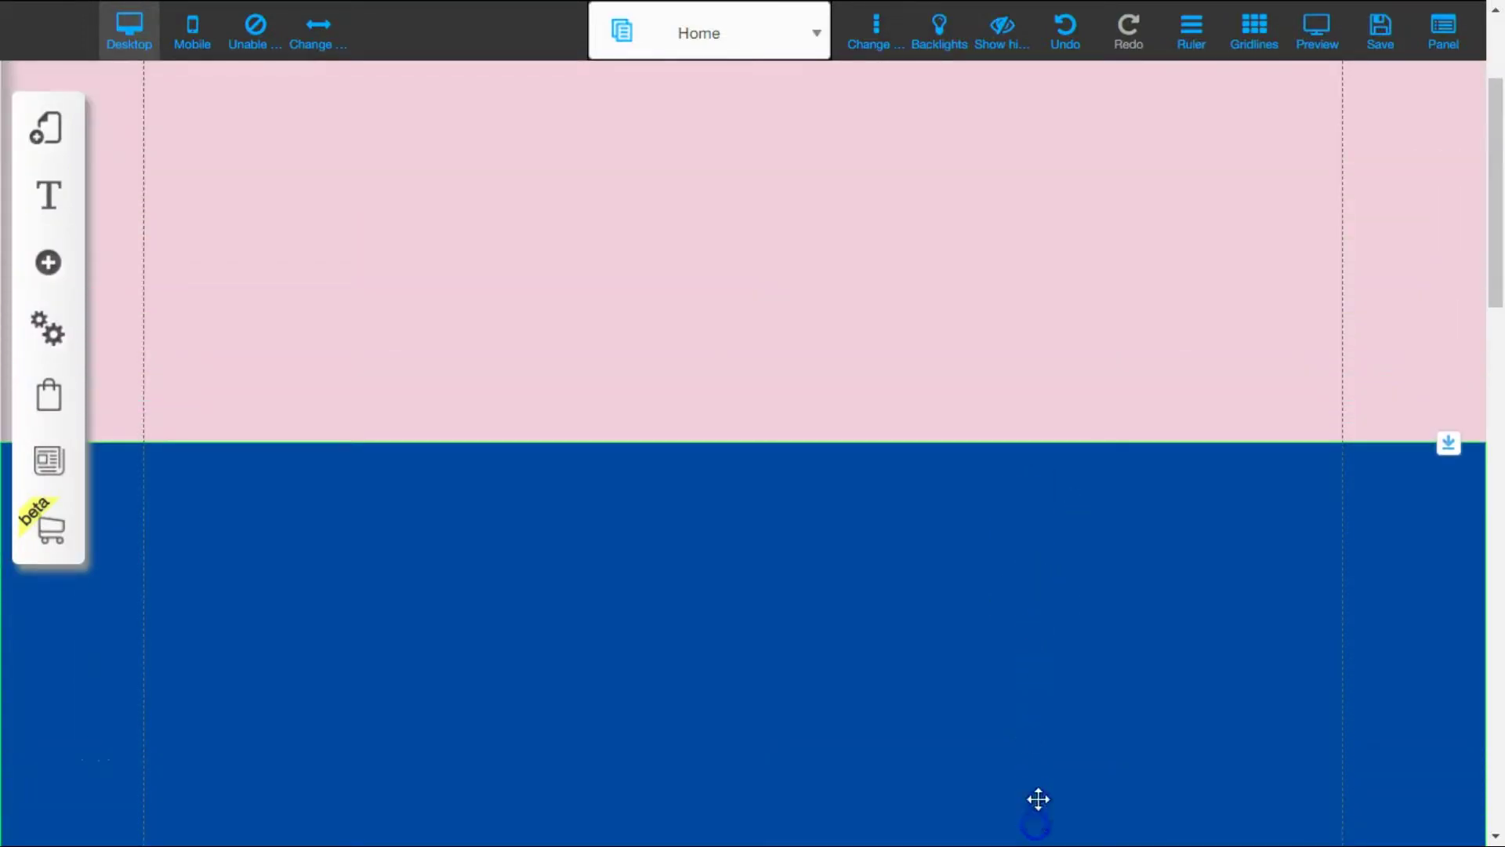
{"action": "left_click_drag", "start_coordinate": [921, 553], "coordinate": [925, 639]}
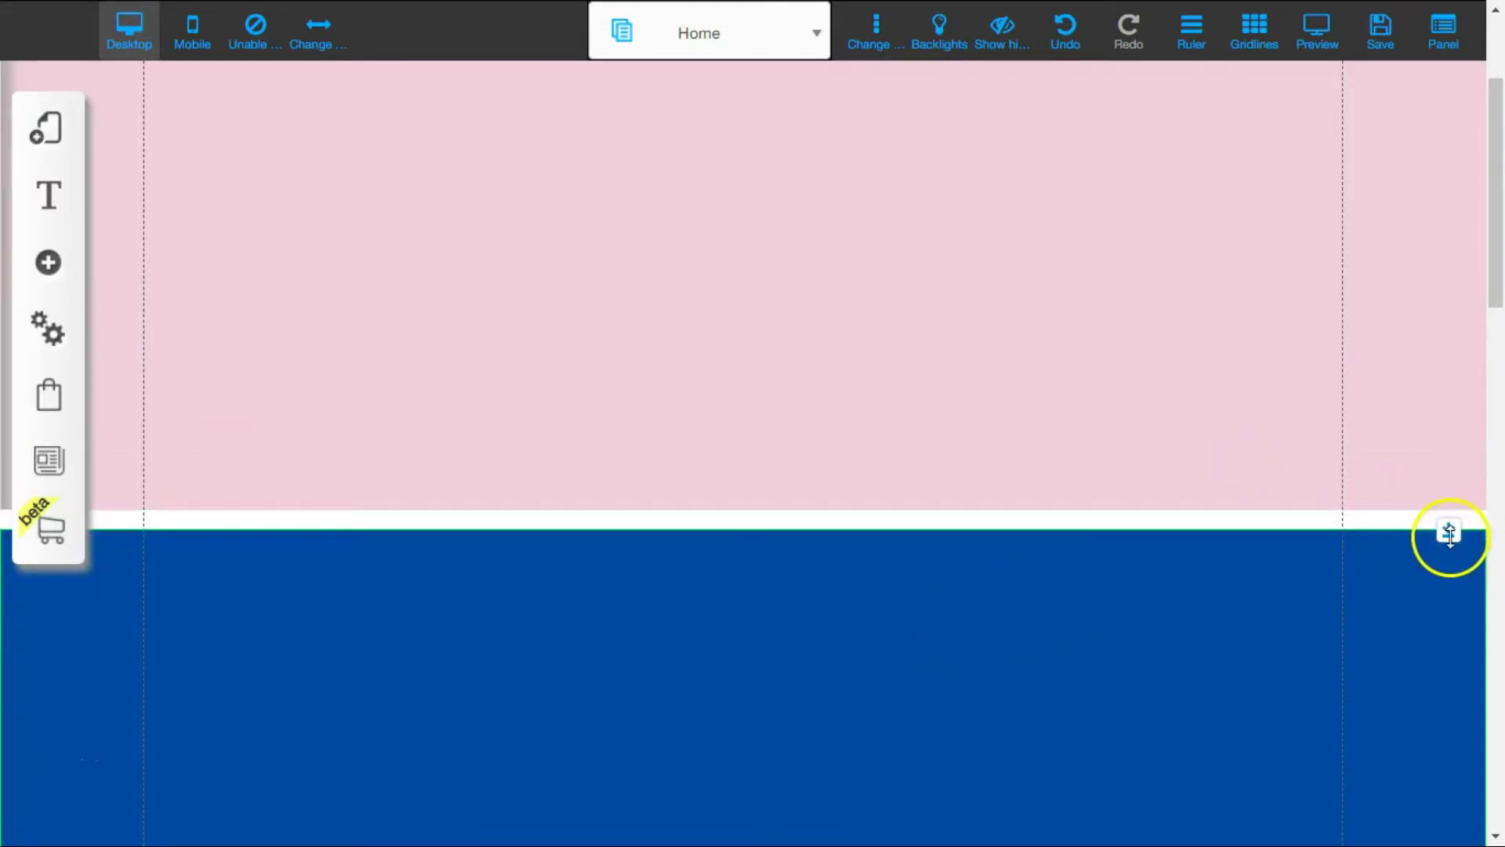
{"action": "mouse_move", "coordinate": [1448, 532]}
{"action": "left_mouse_down"}
{"action": "mouse_move", "coordinate": [1448, 475]}
{"action": "mouse_move", "coordinate": [1445, 524]}
{"action": "left_mouse_up"}
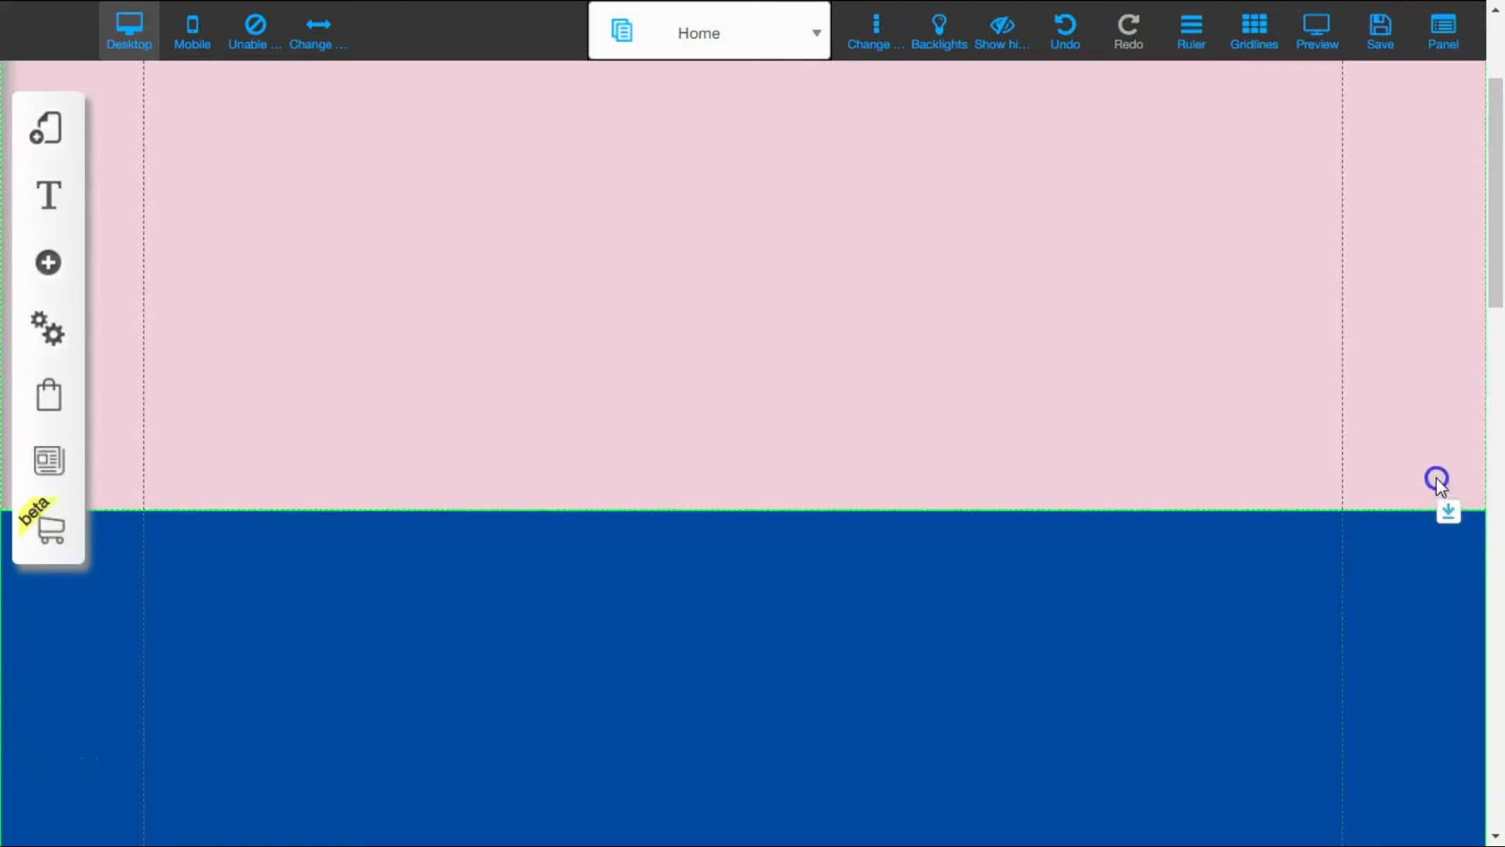
Shift the pink banner down from the black header together with the blue banner below it.
{"action": "scroll", "coordinate": [1192, 491], "scroll_direction": "up", "scroll_amount": 3}
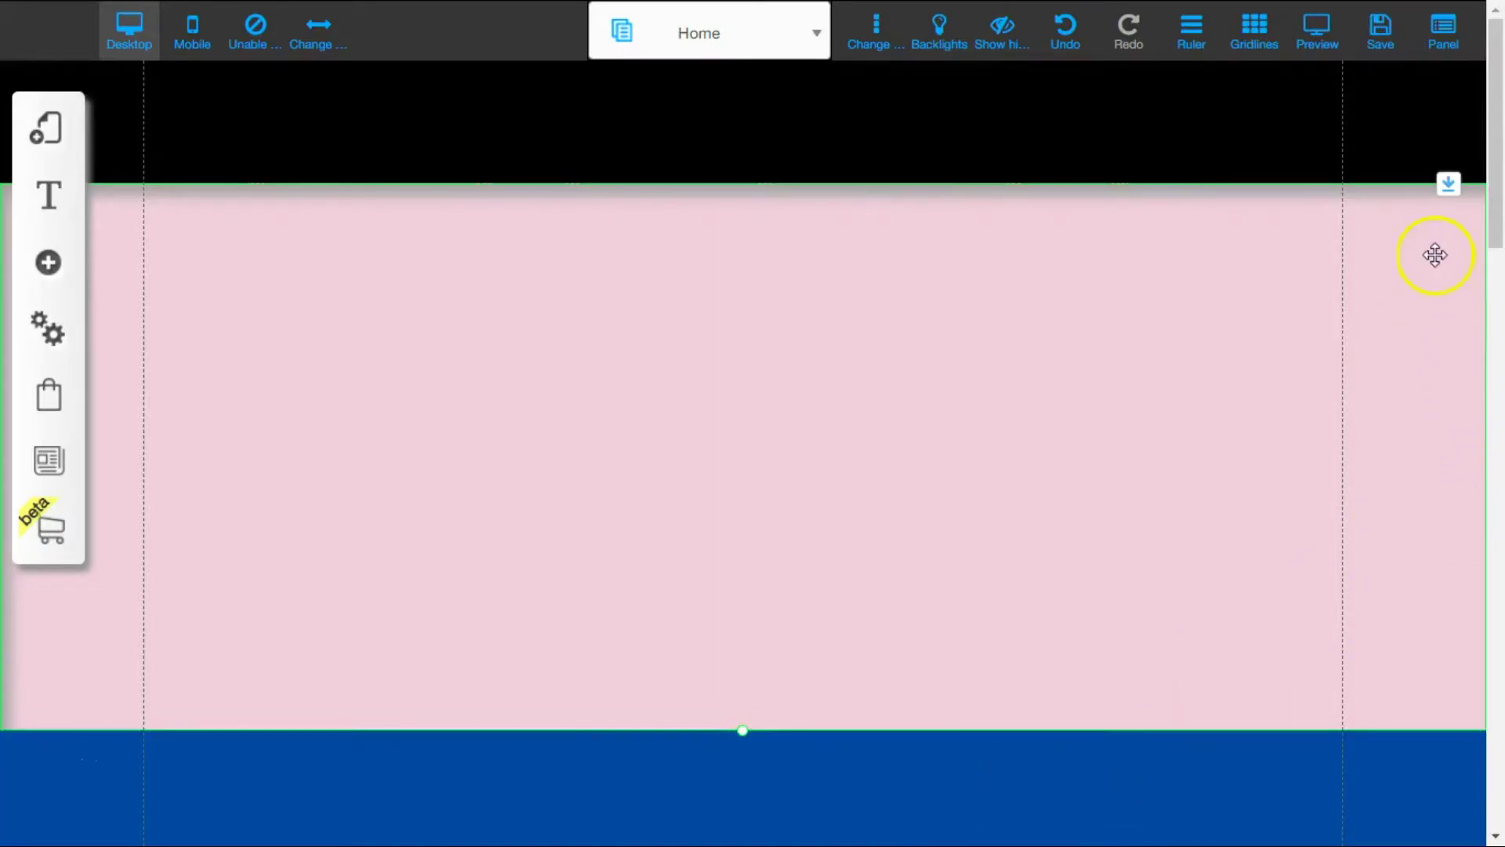
{"action": "left_click_drag", "start_coordinate": [1448, 182], "coordinate": [1415, 508]}
{"action": "scroll", "coordinate": [1415, 508], "scroll_direction": "down", "scroll_amount": 14}
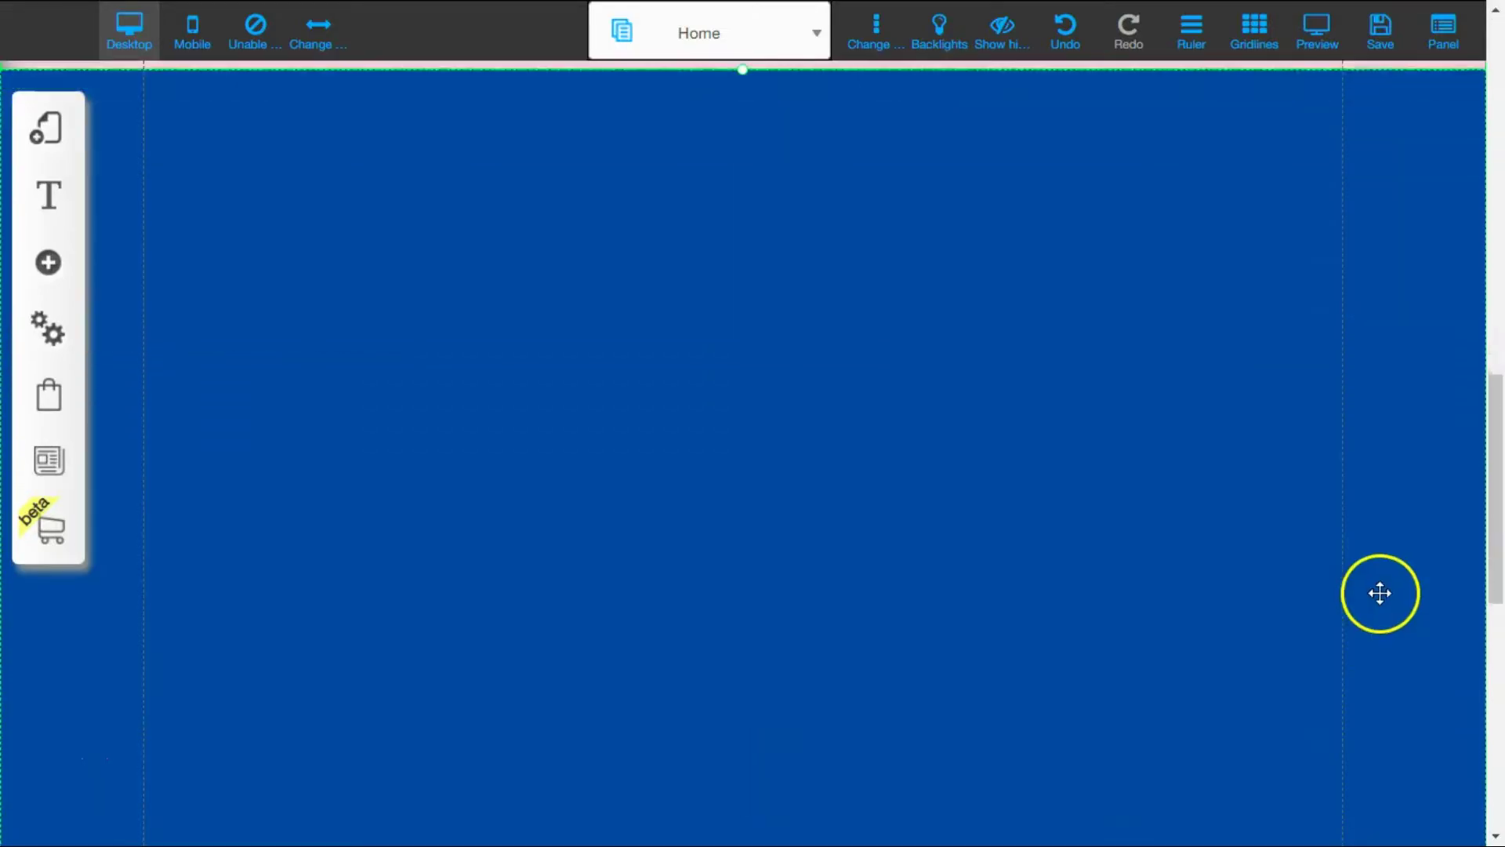
{"action": "scroll", "coordinate": [1380, 592], "scroll_direction": "up", "scroll_amount": 10}
{"action": "scroll", "coordinate": [1333, 518], "scroll_direction": "down", "scroll_amount": 7}
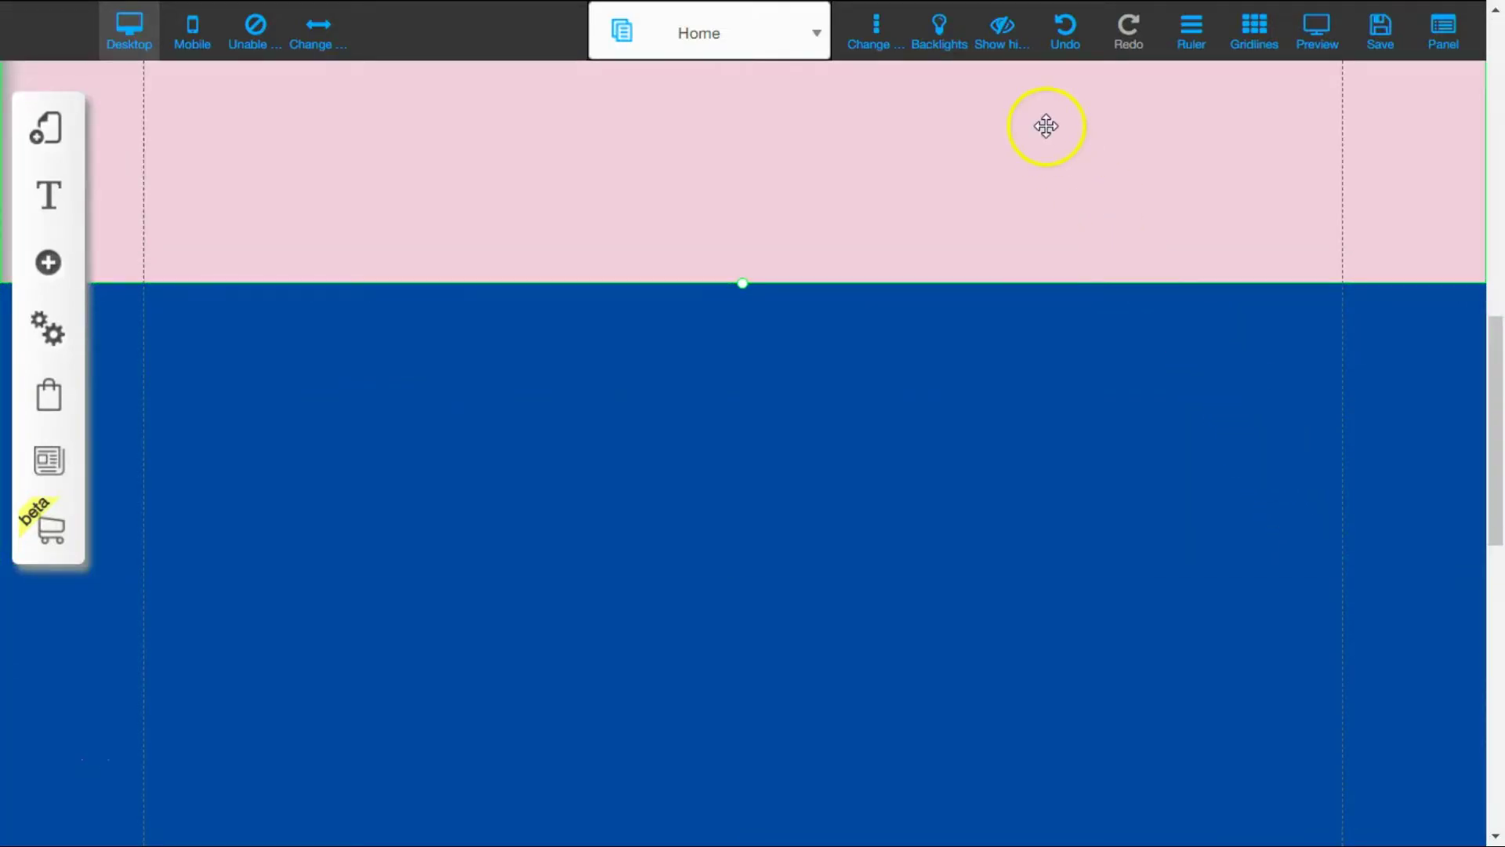
Move only the pink banner down so that it partly overlaps the blue banner's area.
{"action": "scroll", "coordinate": [869, 376], "scroll_direction": "up", "scroll_amount": 6}
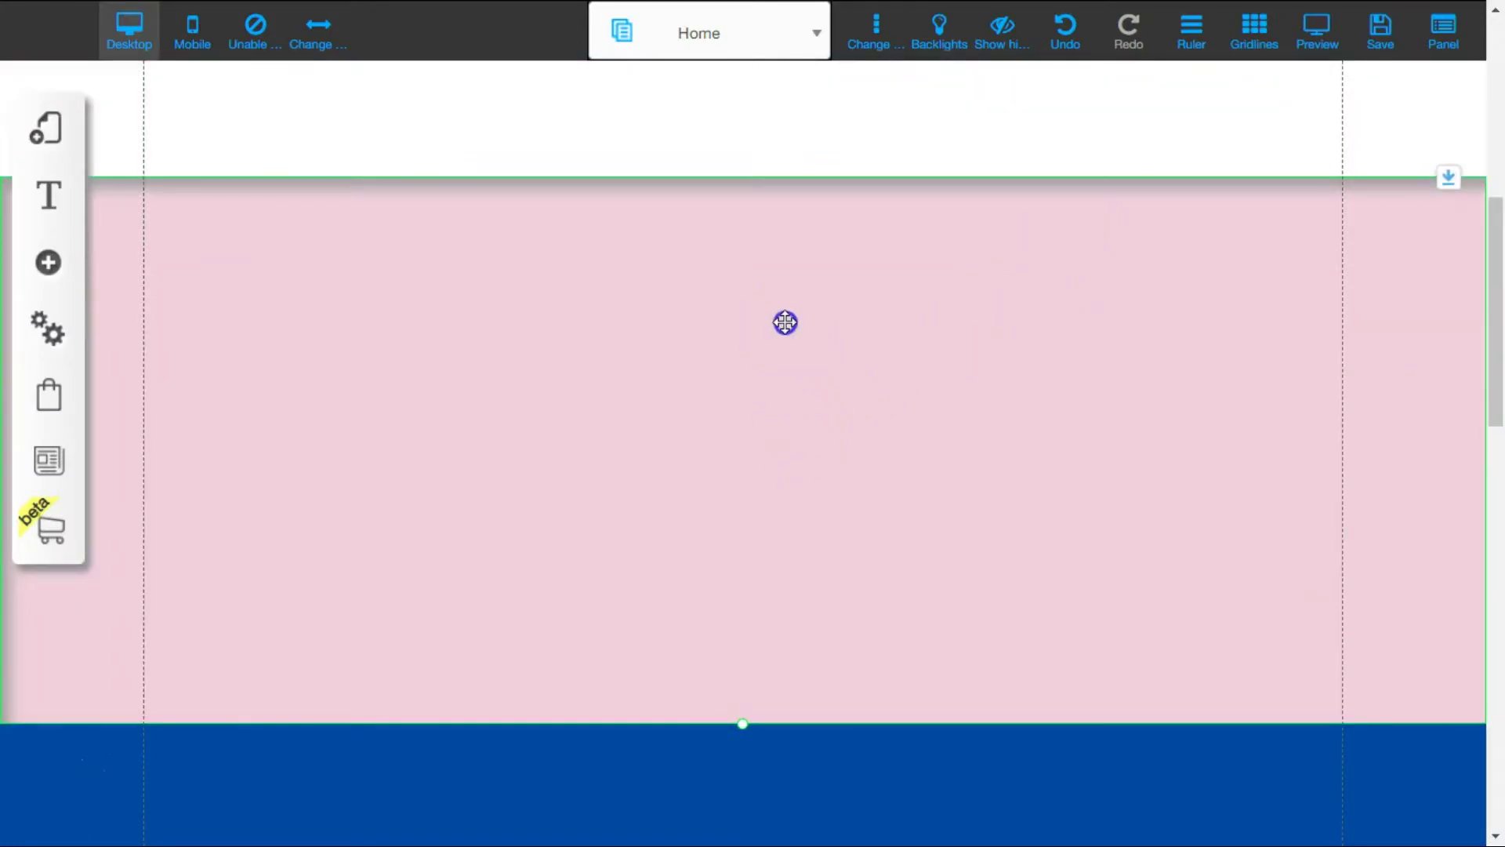
{"action": "left_click_drag", "start_coordinate": [785, 322], "coordinate": [776, 693]}
{"action": "scroll", "coordinate": [830, 471], "scroll_direction": "down", "scroll_amount": 6}
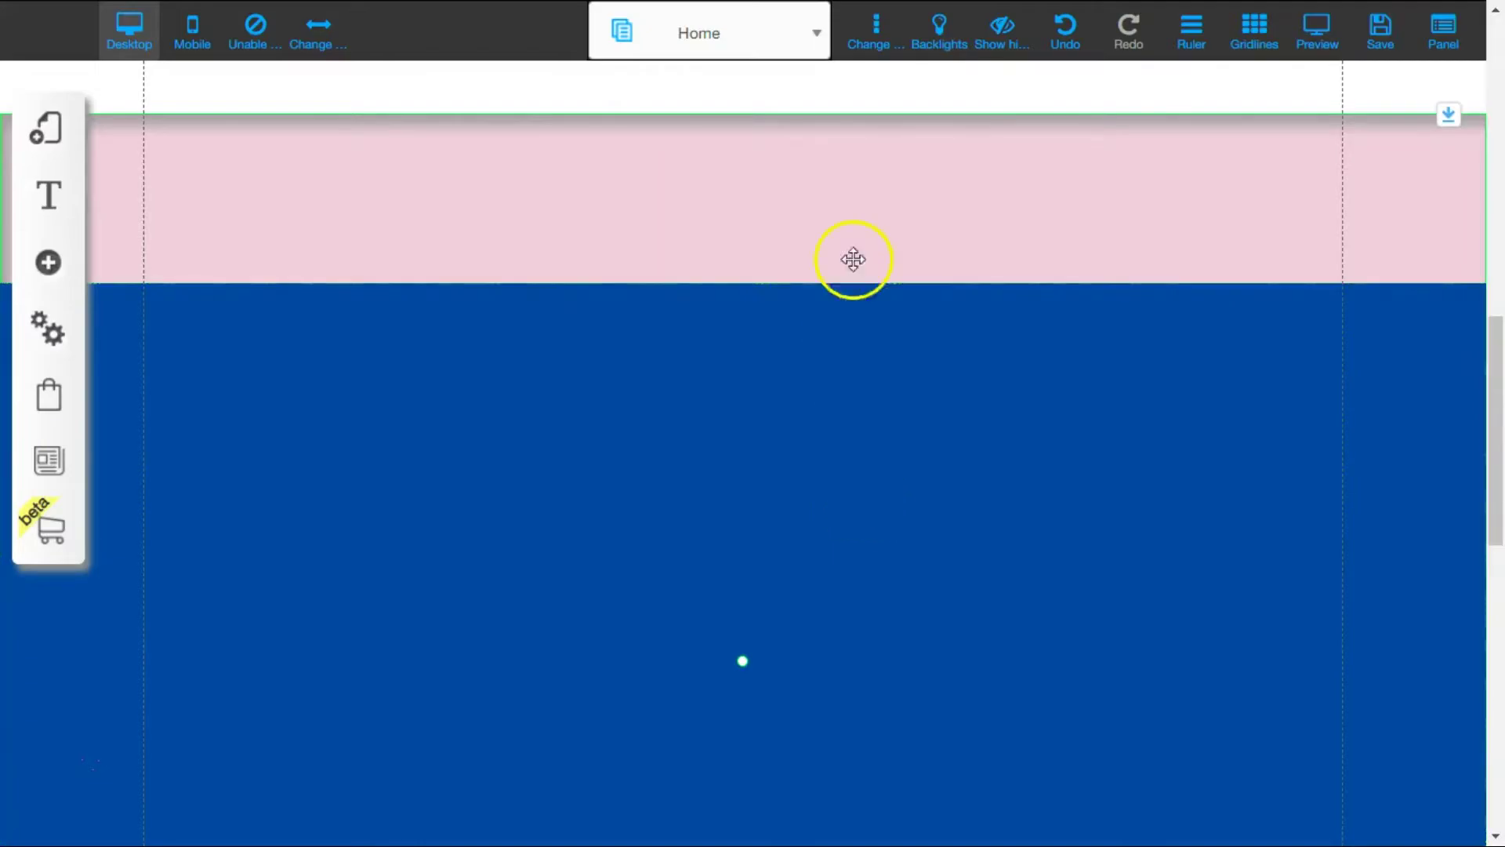
Nudge the blue banner slightly down and move the pink banner further down until it lies entirely behind the blue one.
{"action": "mouse_move", "coordinate": [880, 277]}
{"action": "left_mouse_down"}
{"action": "mouse_move", "coordinate": [894, 426]}
{"action": "mouse_move", "coordinate": [891, 255]}
{"action": "left_mouse_up"}
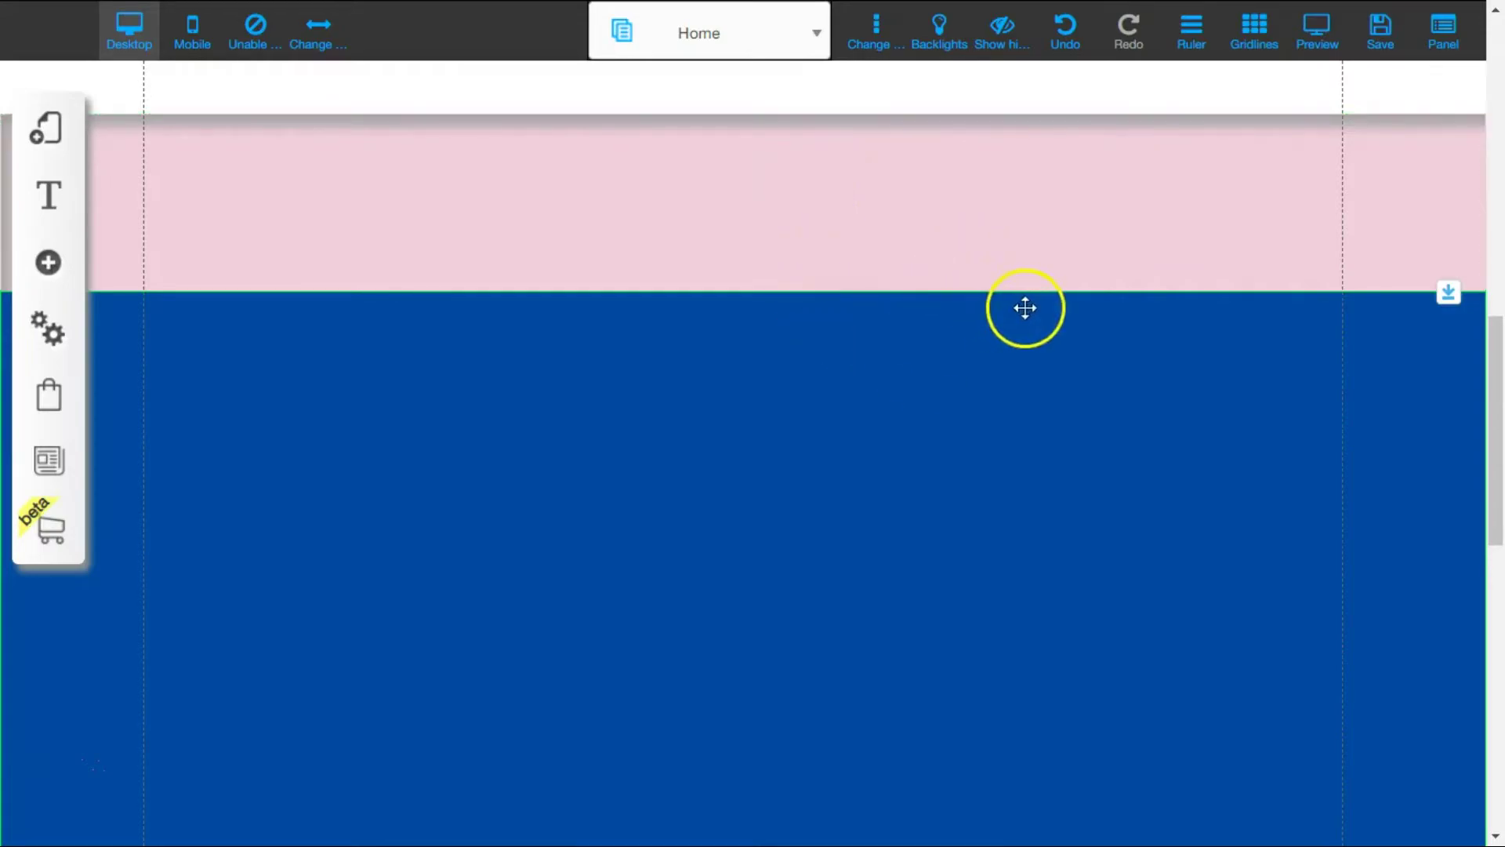
{"action": "scroll", "coordinate": [1015, 316], "scroll_direction": "up", "scroll_amount": 2}
{"action": "left_click_drag", "start_coordinate": [842, 291], "coordinate": [844, 525]}
{"action": "scroll", "coordinate": [863, 433], "scroll_direction": "down", "scroll_amount": 5}
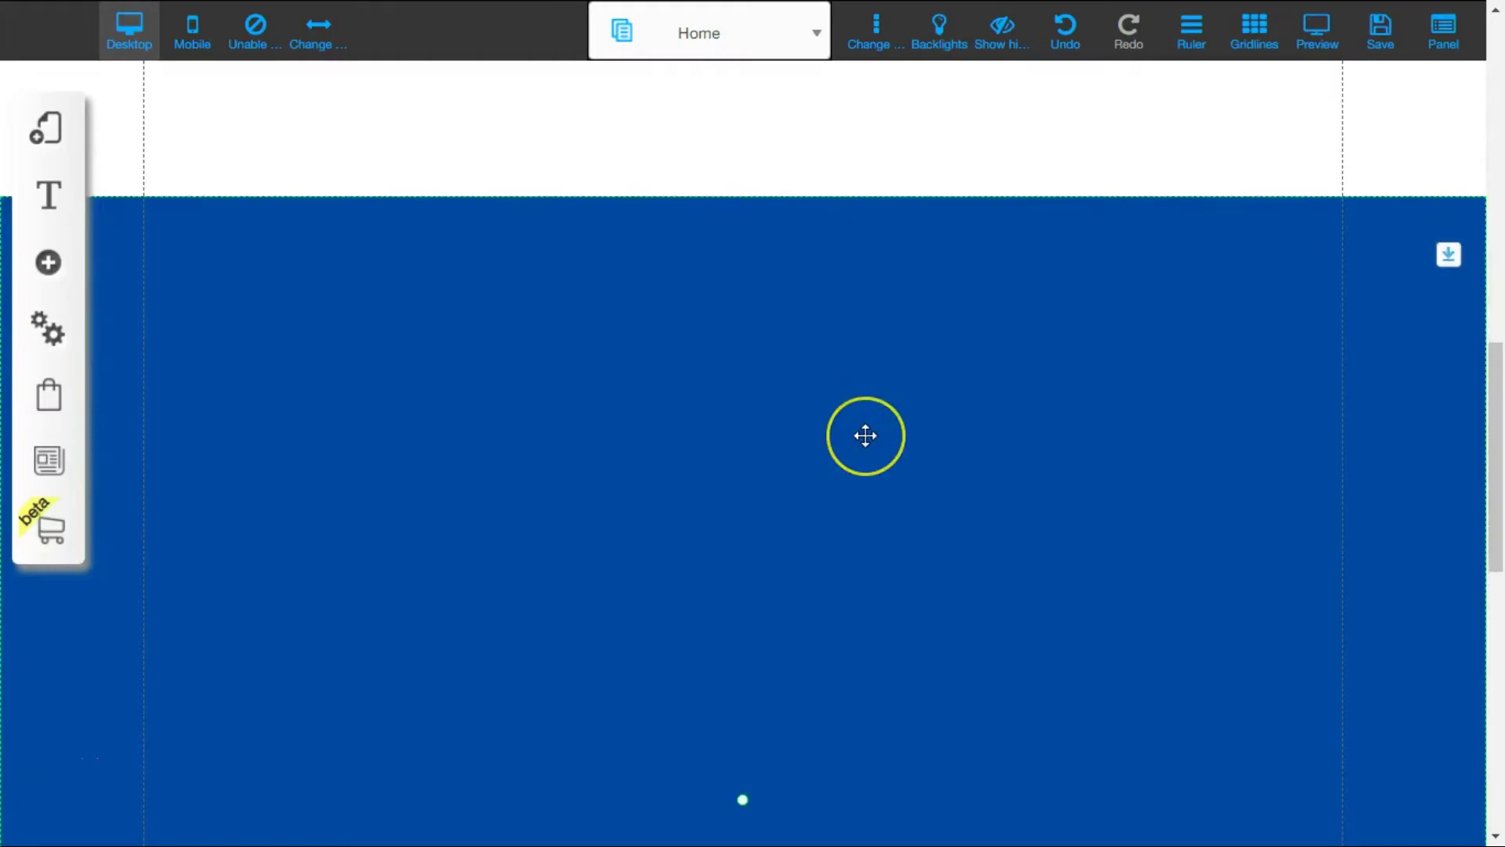
Move the blue banner down clear of the pink one and move the pink banner up flush against the black header's lower edge.
{"action": "left_click_drag", "start_coordinate": [1388, 319], "coordinate": [1254, 450]}
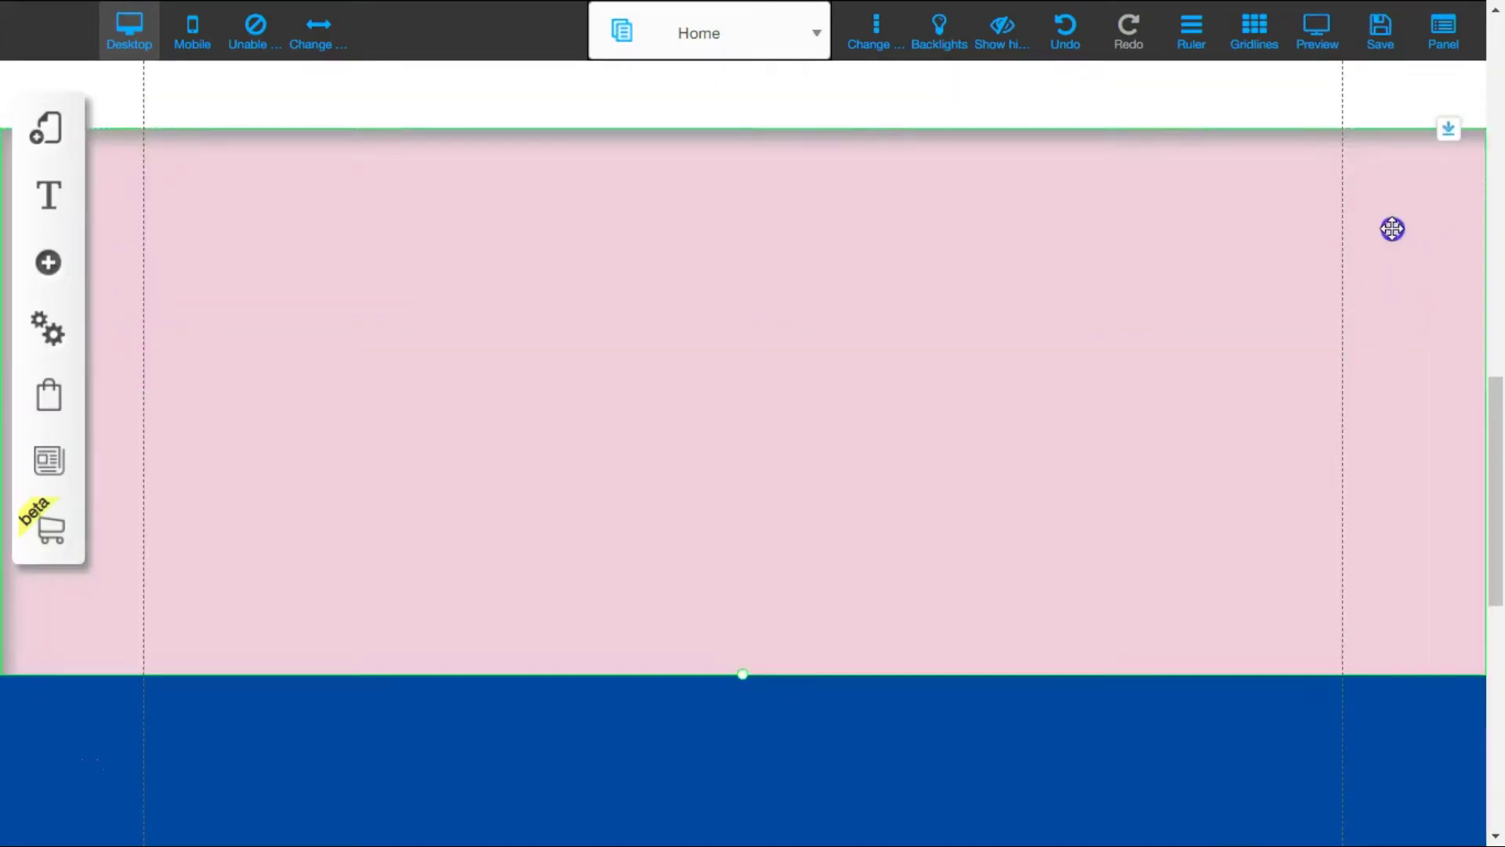
{"action": "mouse_move", "coordinate": [1393, 229]}
{"action": "left_mouse_down"}
{"action": "mouse_move", "coordinate": [1401, 125]}
{"action": "mouse_move", "coordinate": [1413, 227]}
{"action": "left_mouse_up"}
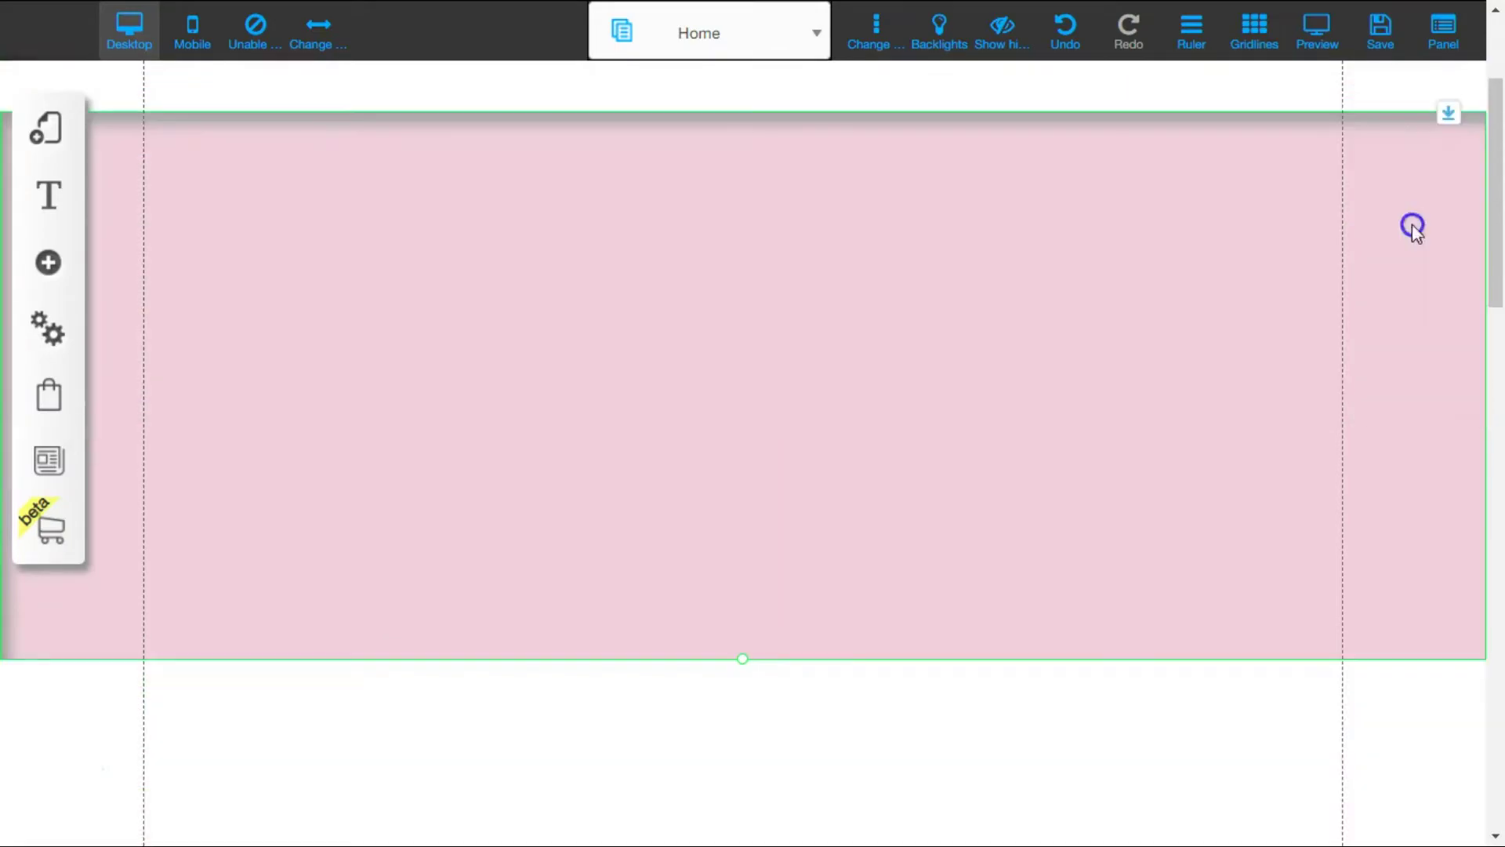
{"action": "left_click_drag", "start_coordinate": [1457, 116], "coordinate": [1447, 188]}
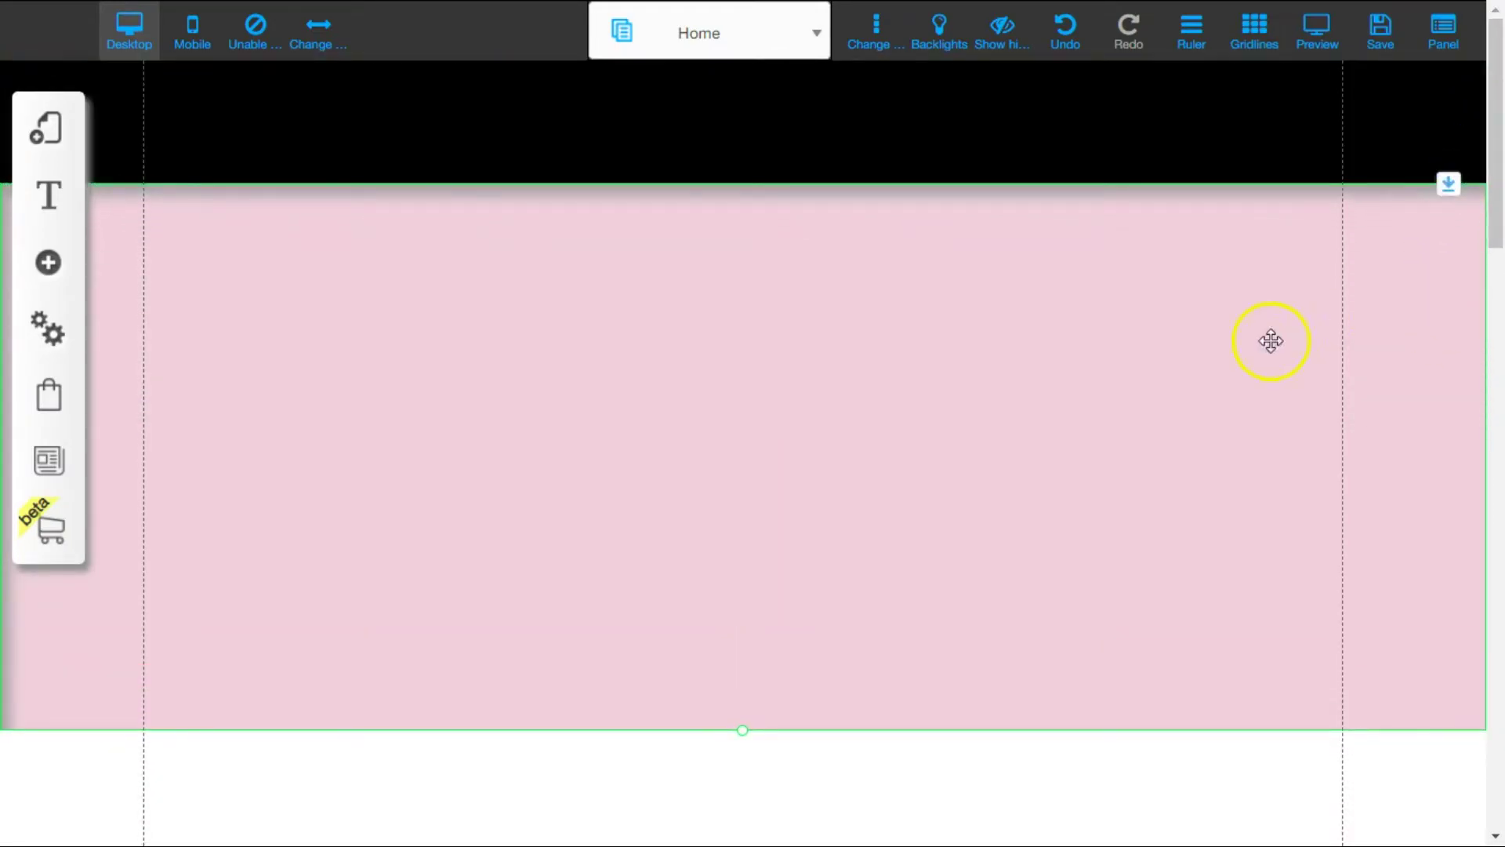
Move the blue banner up until its upper edge sits flush with the pink banner's lower edge.
{"action": "scroll", "coordinate": [1140, 451], "scroll_direction": "down", "scroll_amount": 5}
{"action": "scroll", "coordinate": [1378, 541], "scroll_direction": "down", "scroll_amount": 5}
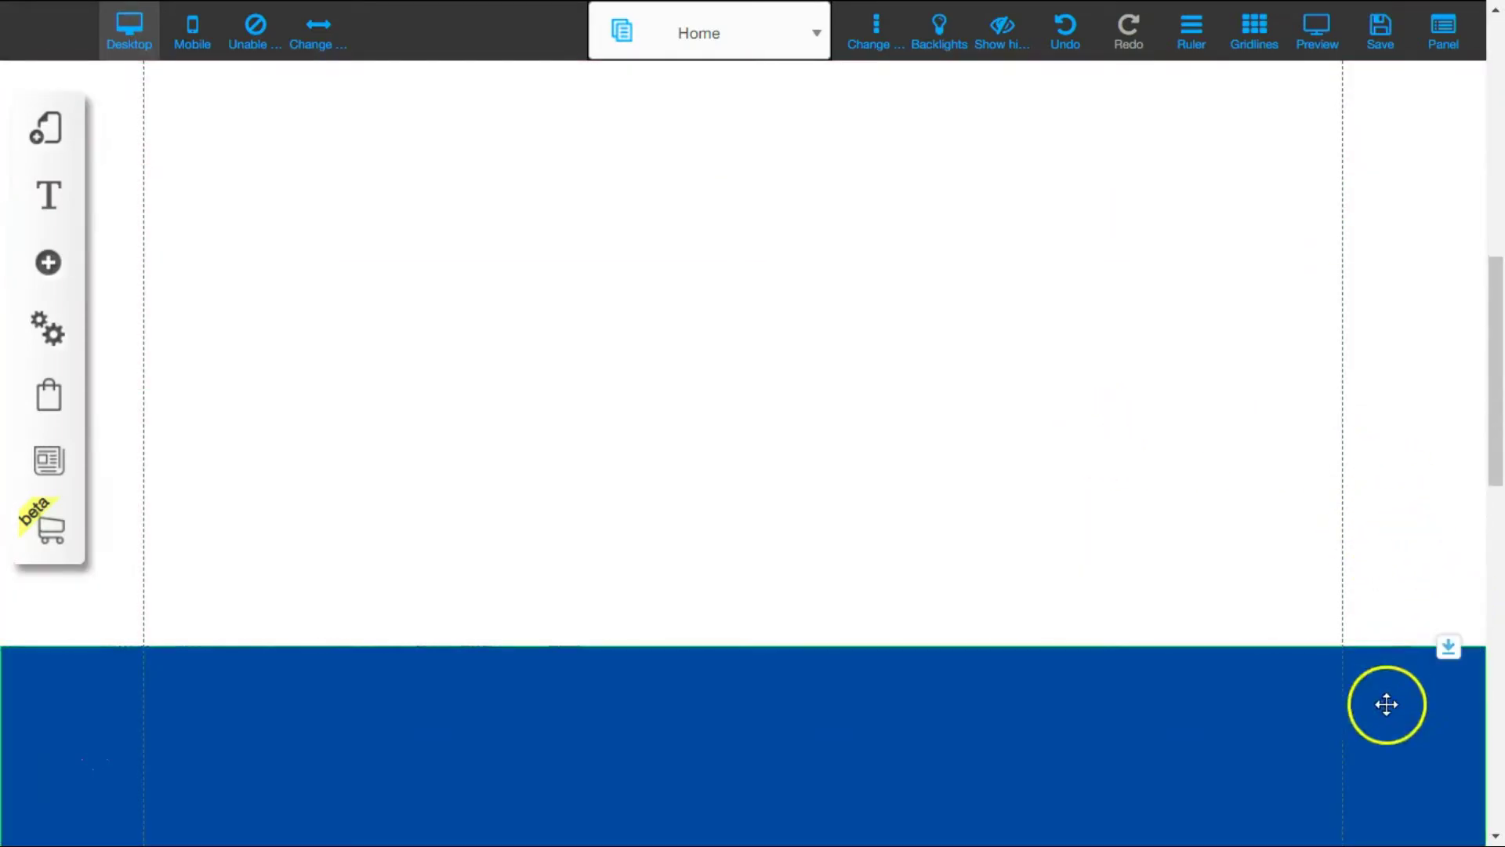
{"action": "left_click_drag", "start_coordinate": [1436, 657], "coordinate": [1412, 392]}
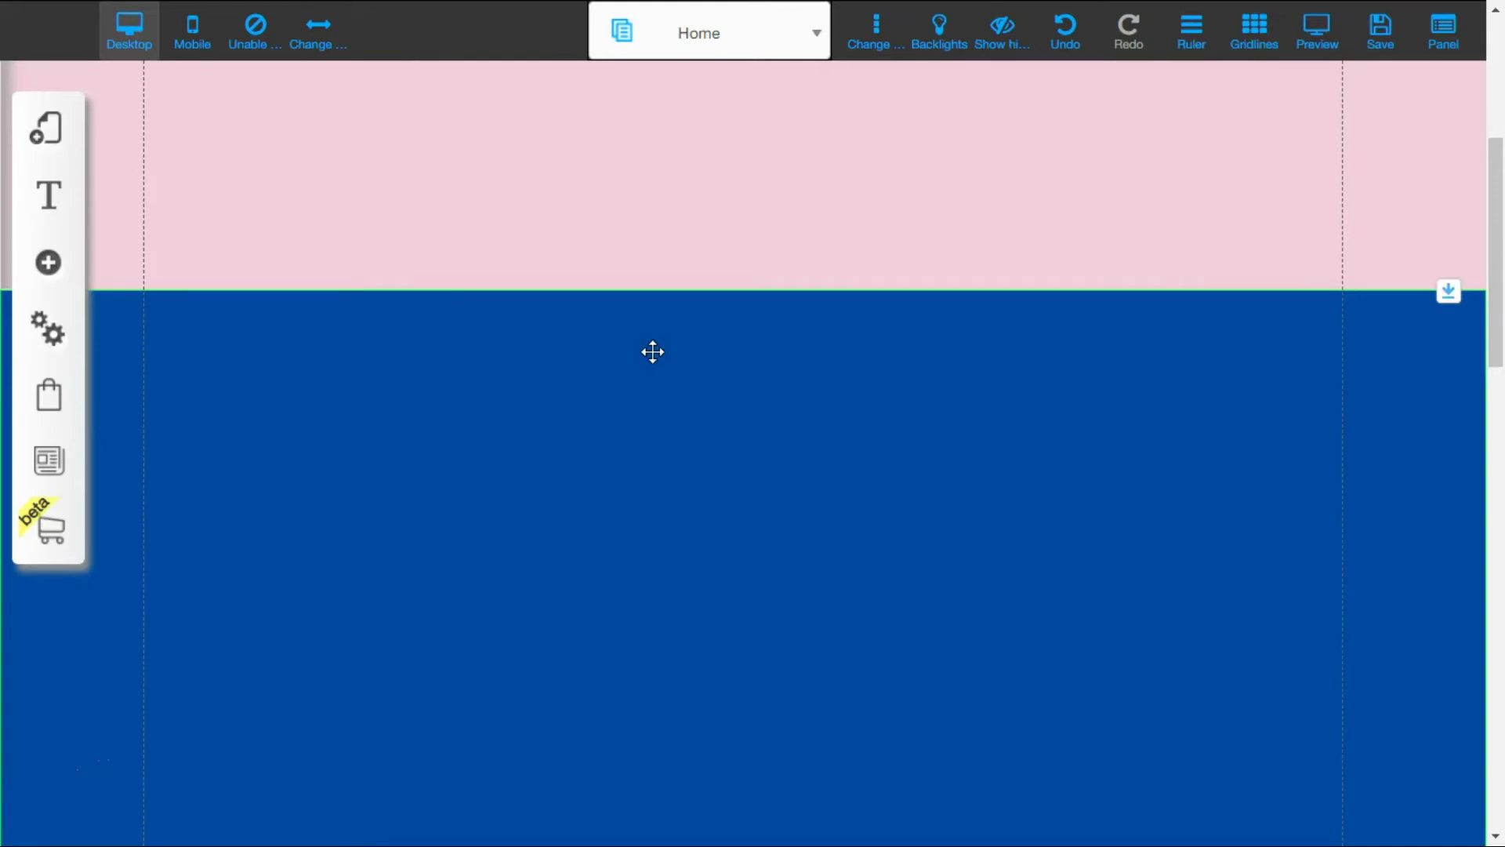
Add a text element in the largest title style to the blue banner.
{"action": "left_click", "coordinate": [48, 262]}
{"action": "left_click", "coordinate": [228, 259]}
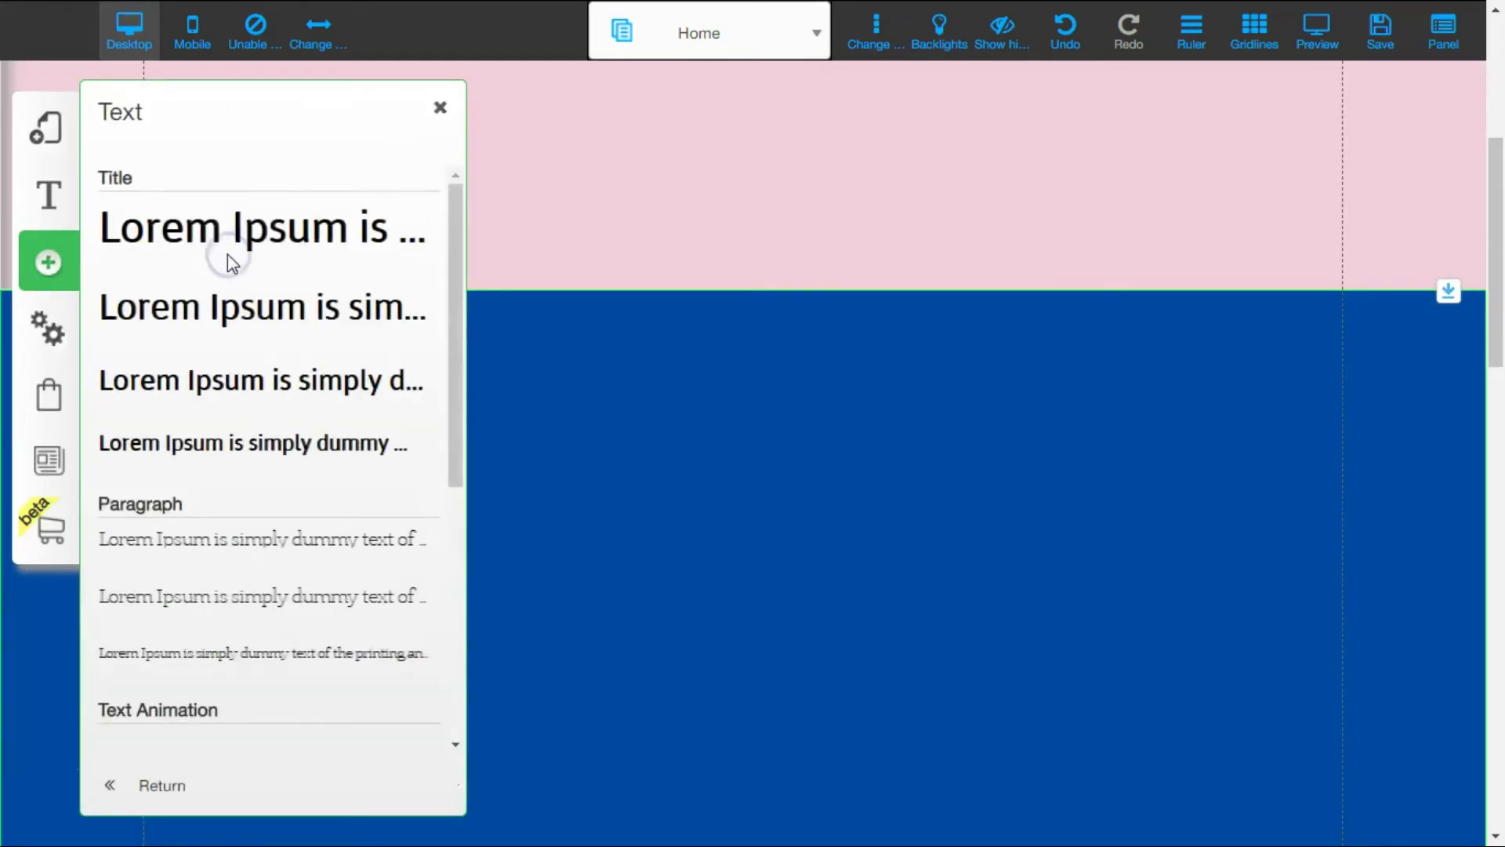
{"action": "left_click", "coordinate": [249, 232]}
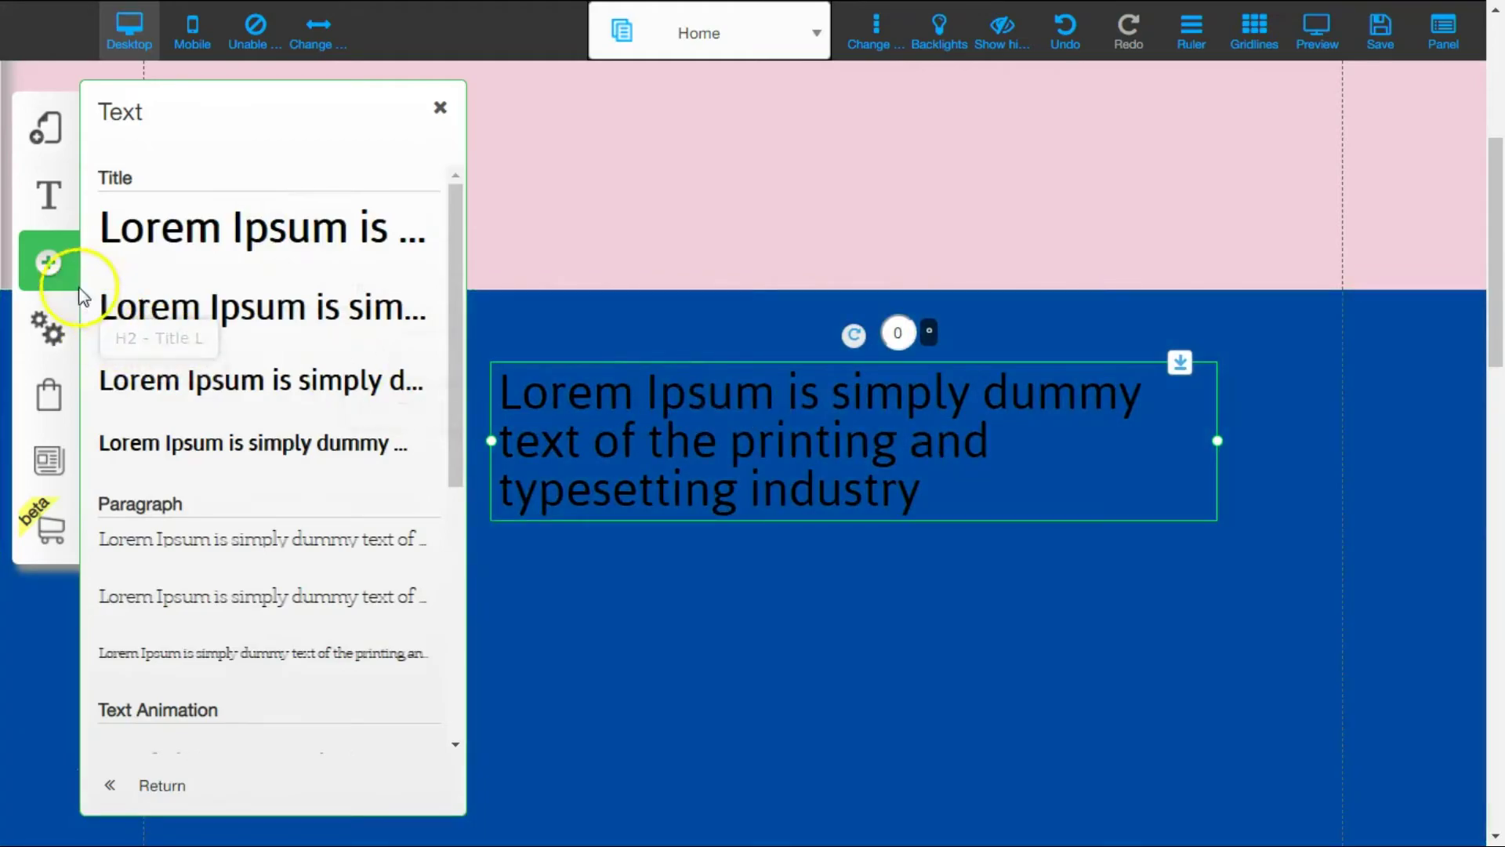
Add the rounded blue Buy Now button to the blue banner and place it below the title text.
{"action": "left_click", "coordinate": [48, 265]}
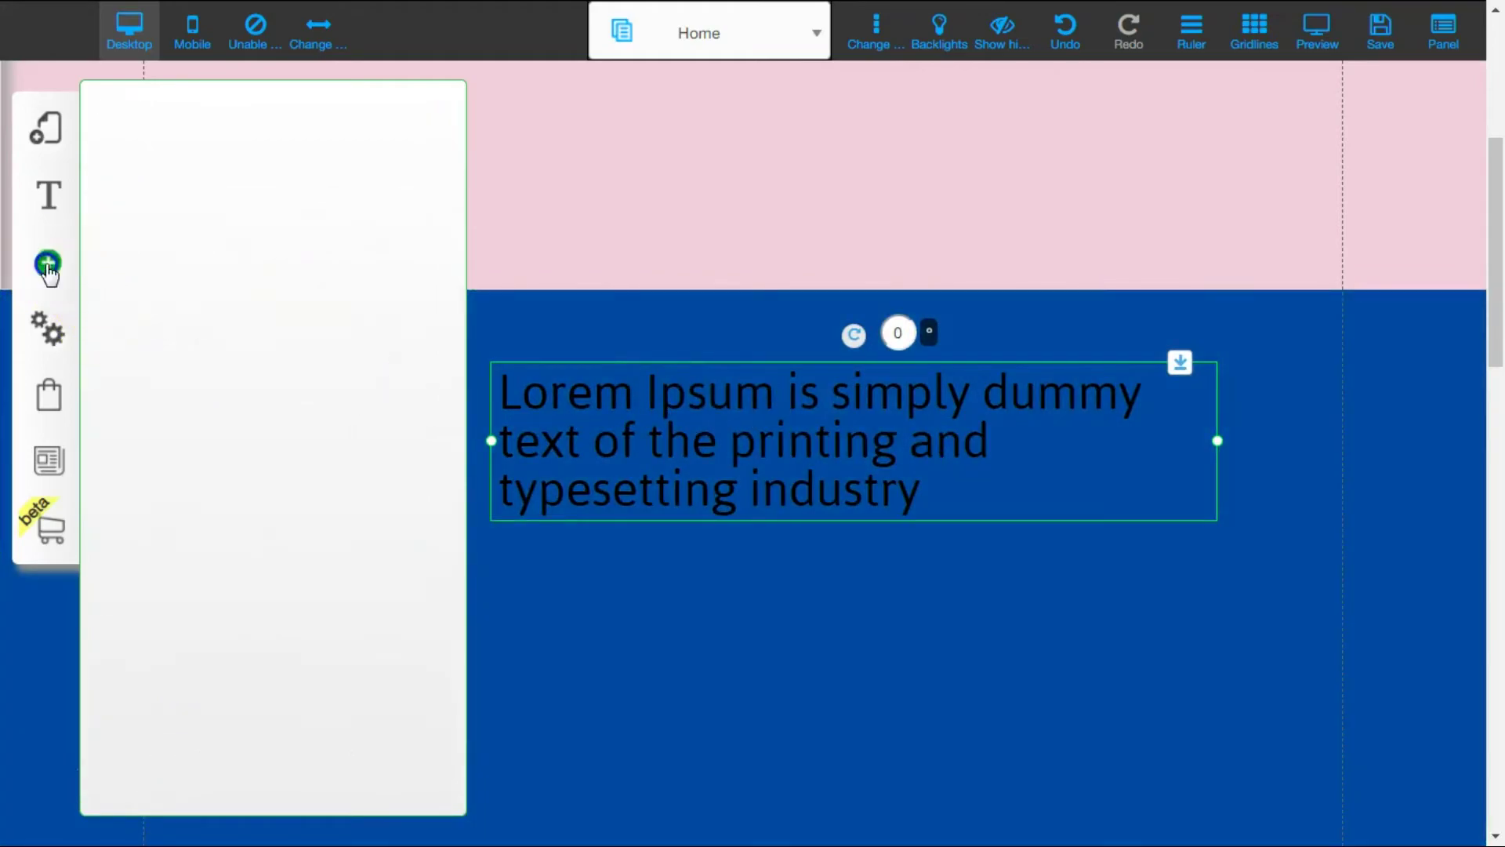
{"action": "left_click", "coordinate": [47, 268]}
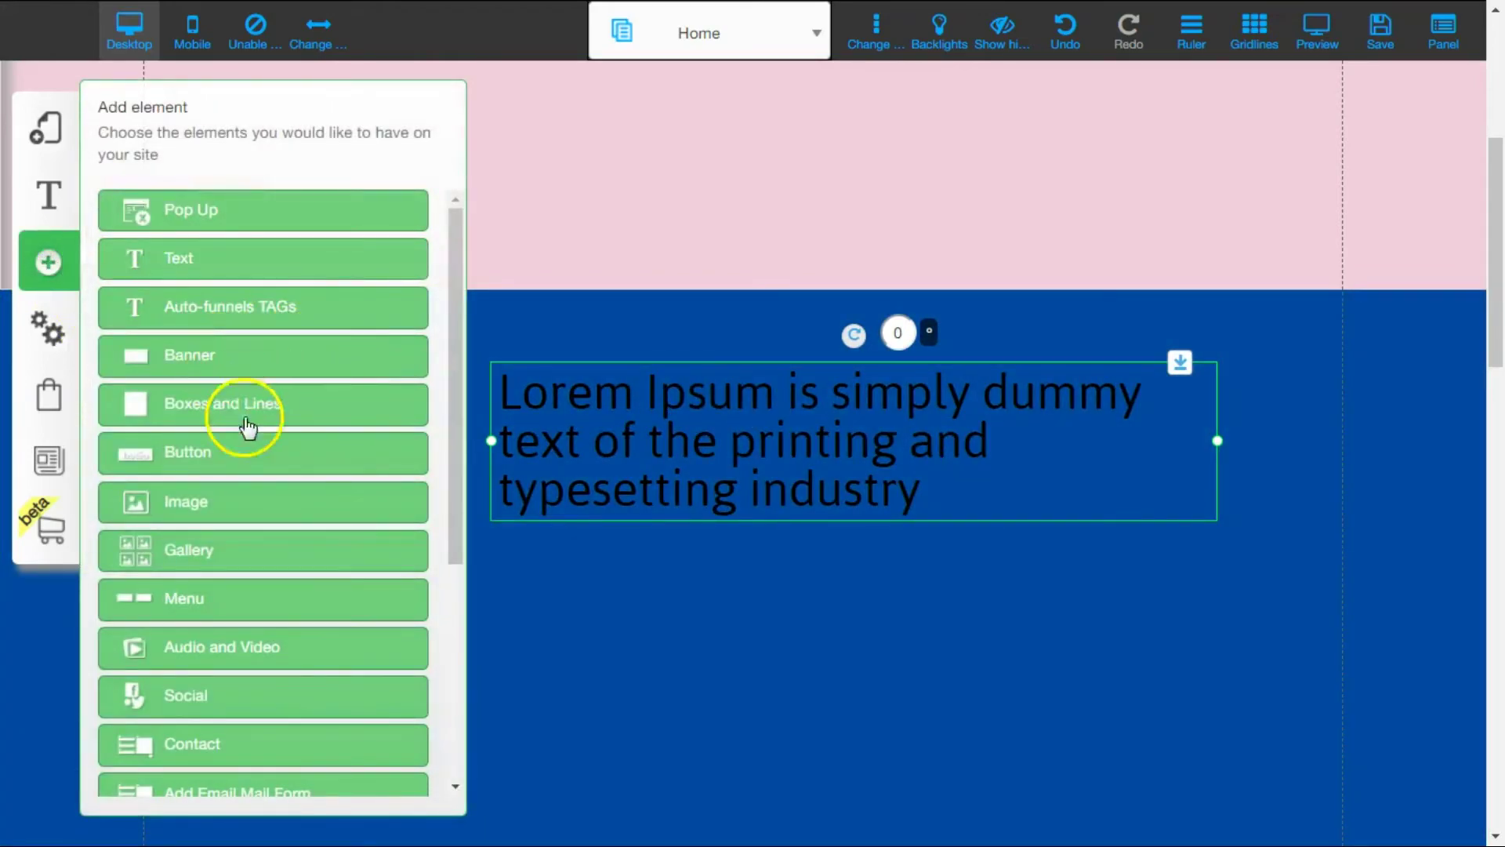
{"action": "left_click", "coordinate": [223, 469]}
{"action": "left_click", "coordinate": [192, 529]}
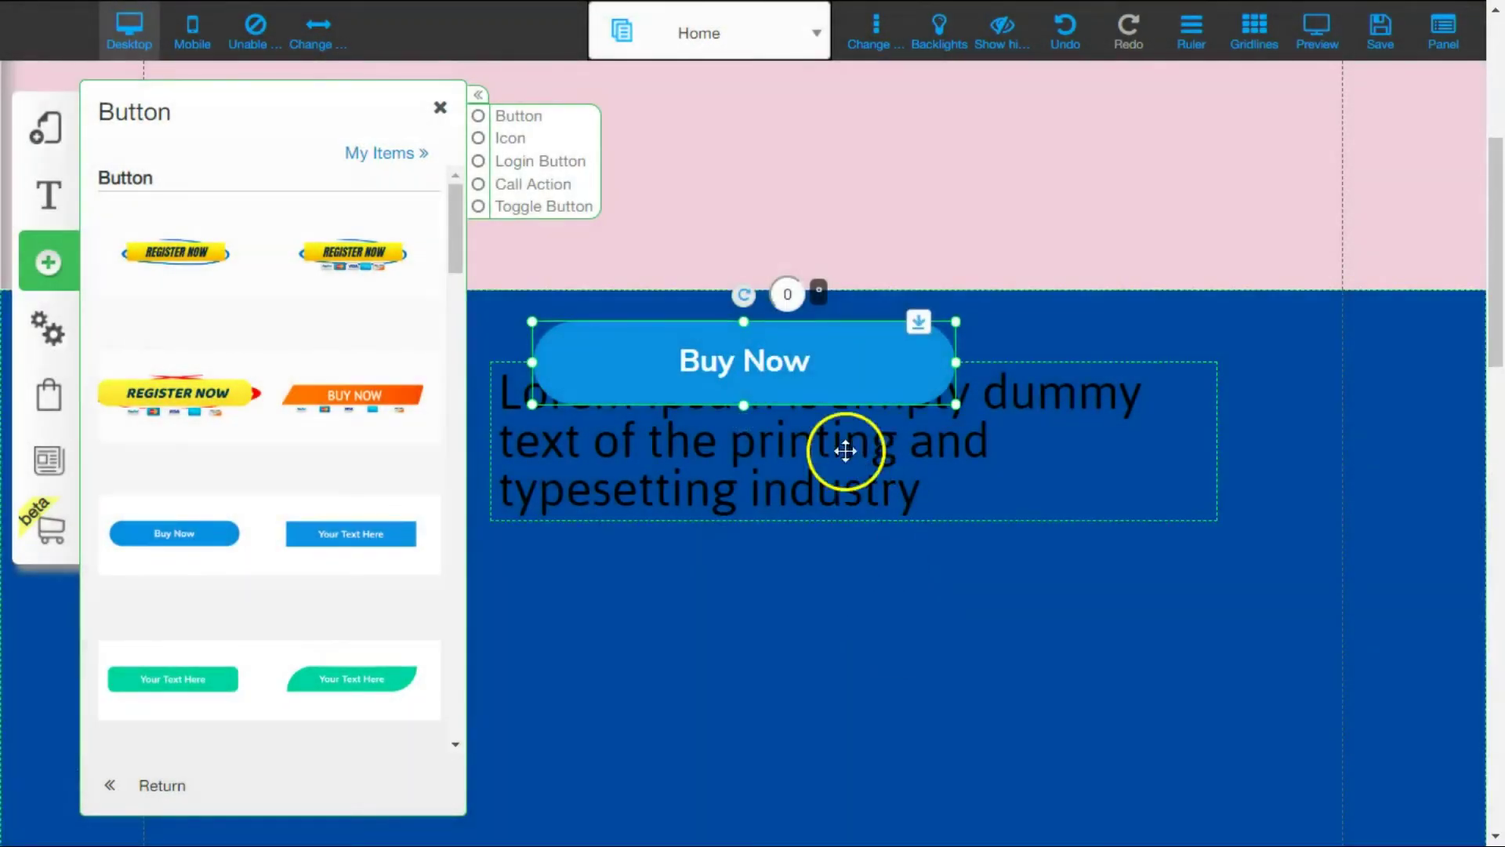
{"action": "left_click_drag", "start_coordinate": [843, 447], "coordinate": [835, 745]}
Open the list of elements that can be added to the page.
{"action": "left_click", "coordinate": [43, 263]}
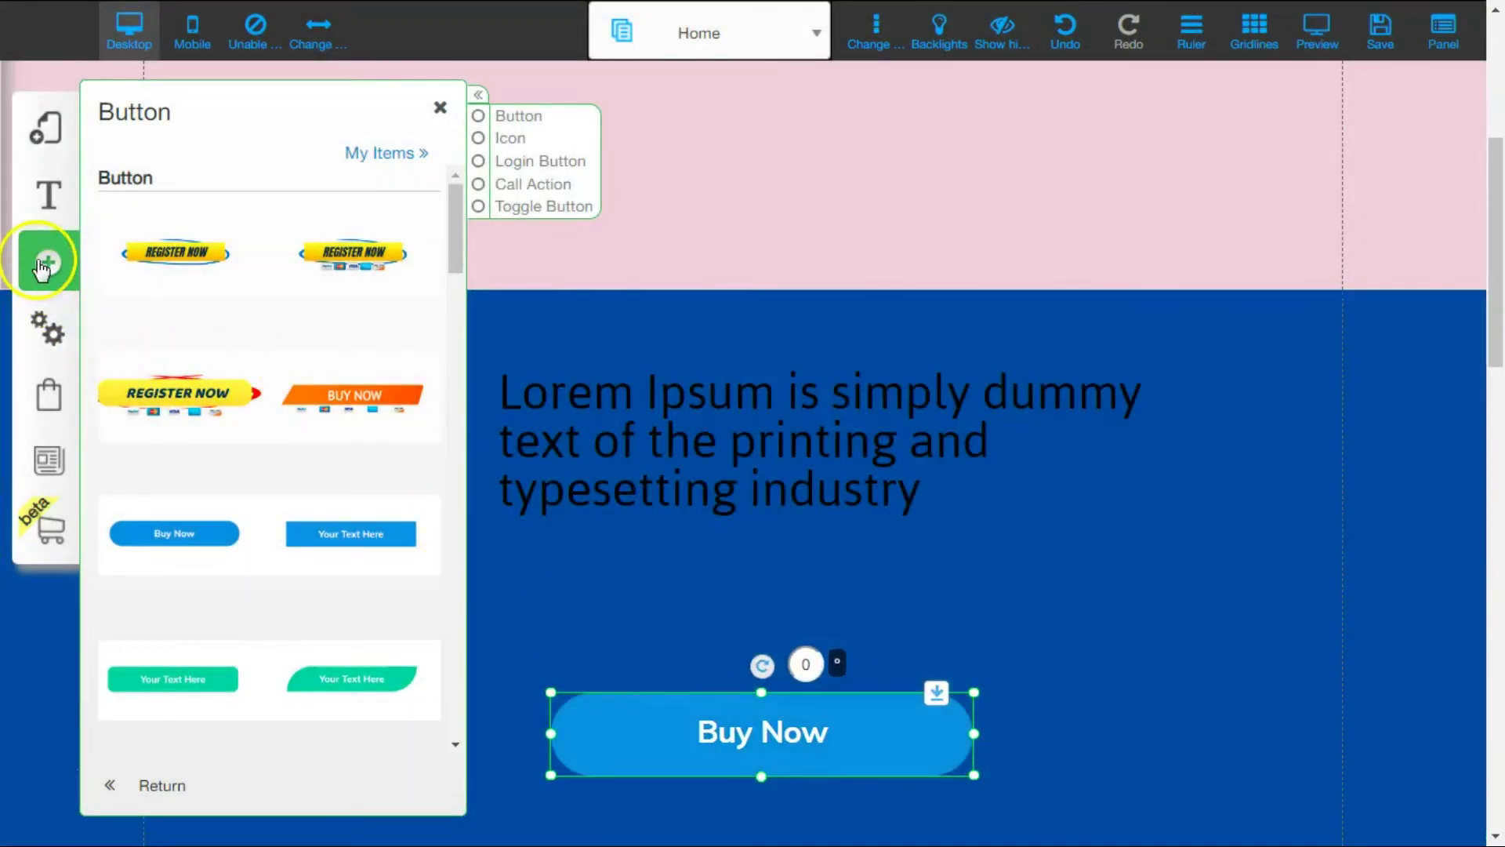